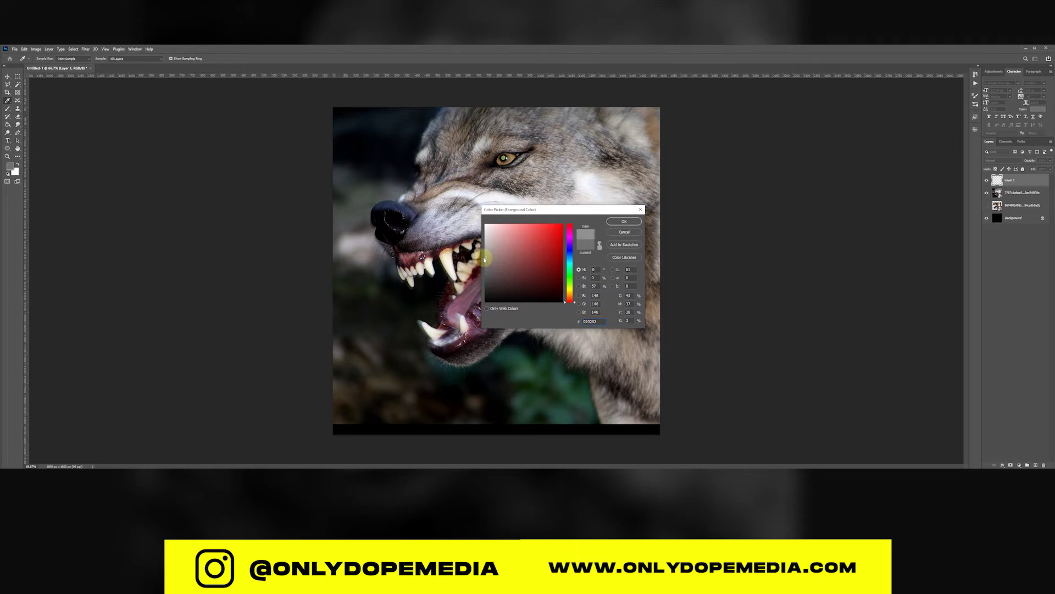
Fill Layer 1 with solid mid-gray #929292 using the Paint Bucket.
{"action": "key", "text": "Return"}
{"action": "key", "text": "g"}
{"action": "left_click", "coordinate": [468, 182]}
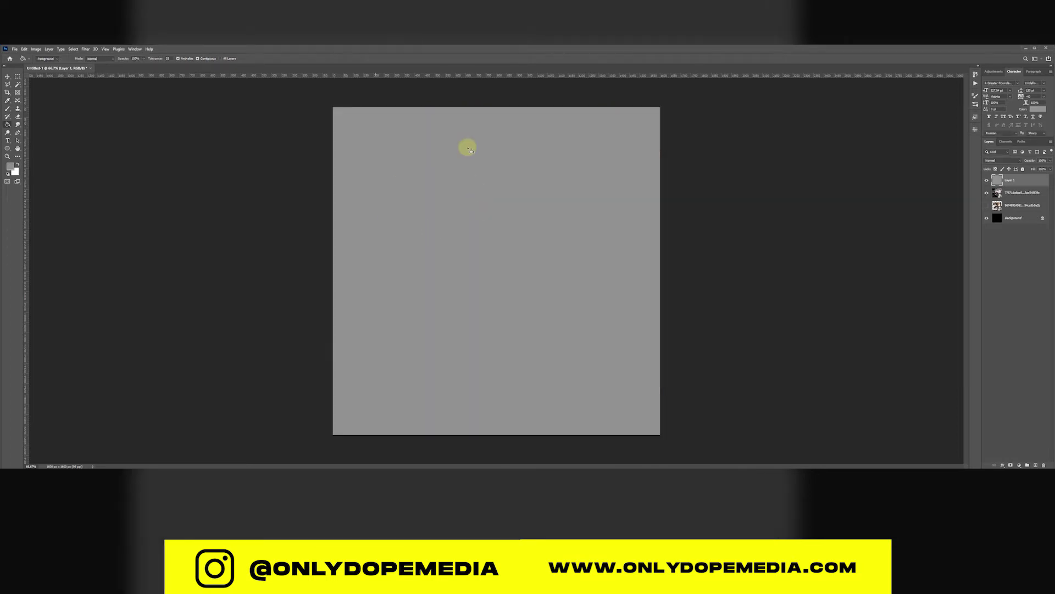
{"action": "key", "text": "v"}
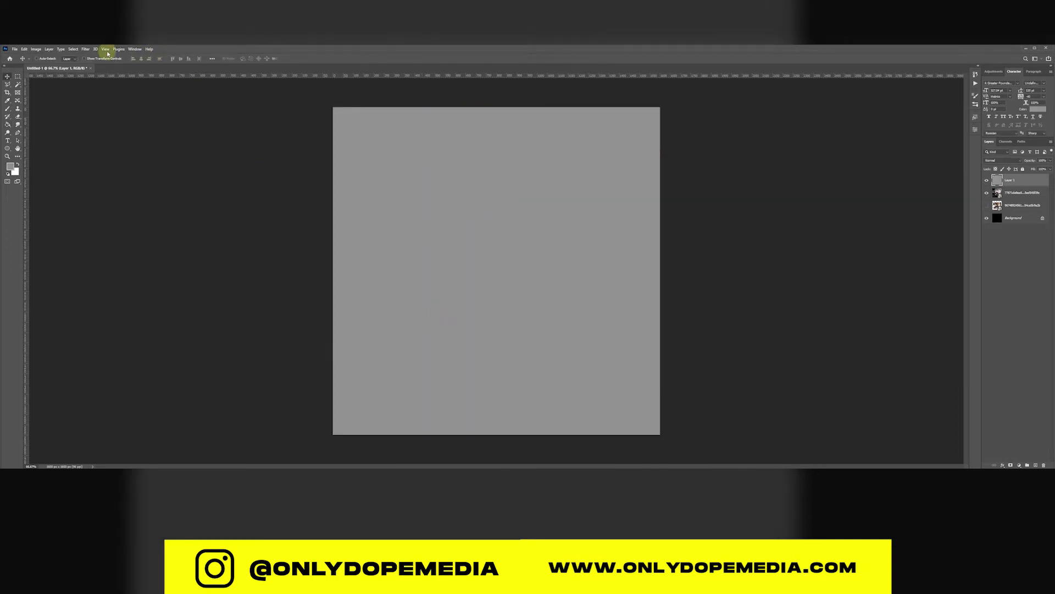
Apply the Add Noise filter to the gray layer with uniform distribution and monochromatic noise.
{"action": "left_click", "coordinate": [90, 51]}
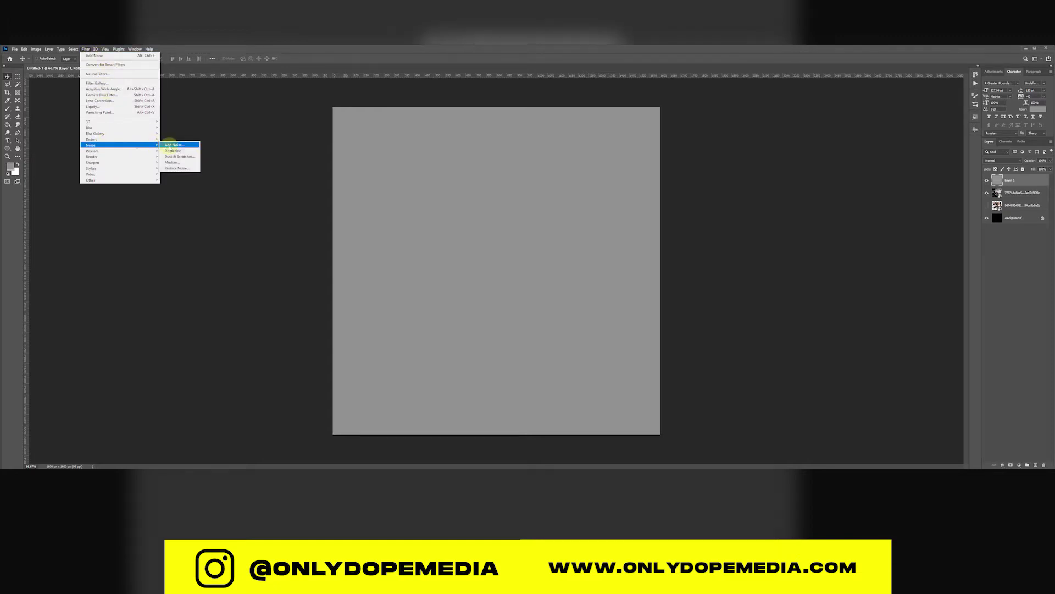
{"action": "left_click", "coordinate": [177, 146]}
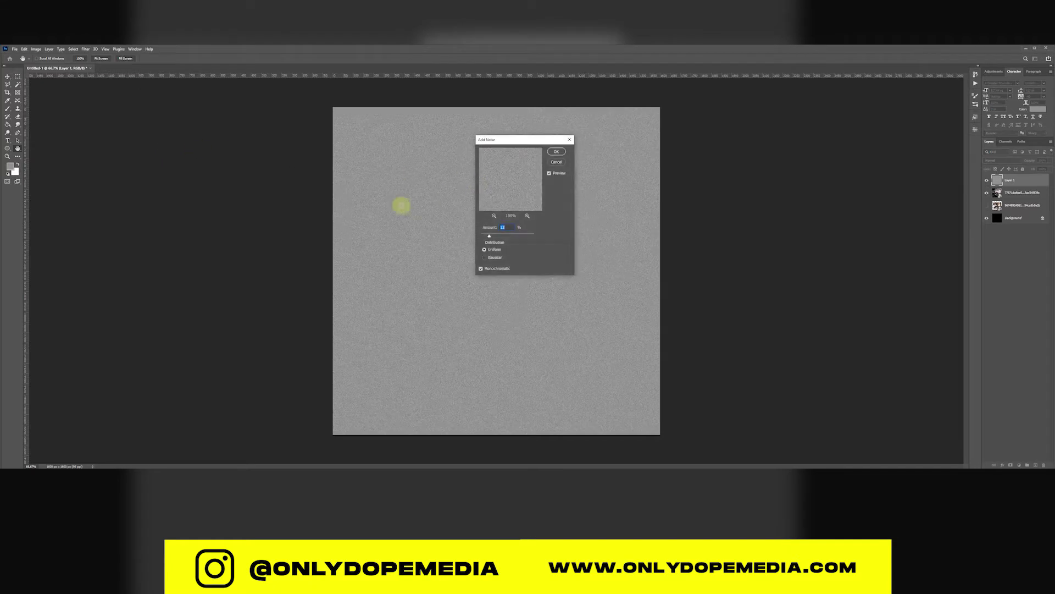
{"action": "left_click", "coordinate": [556, 152]}
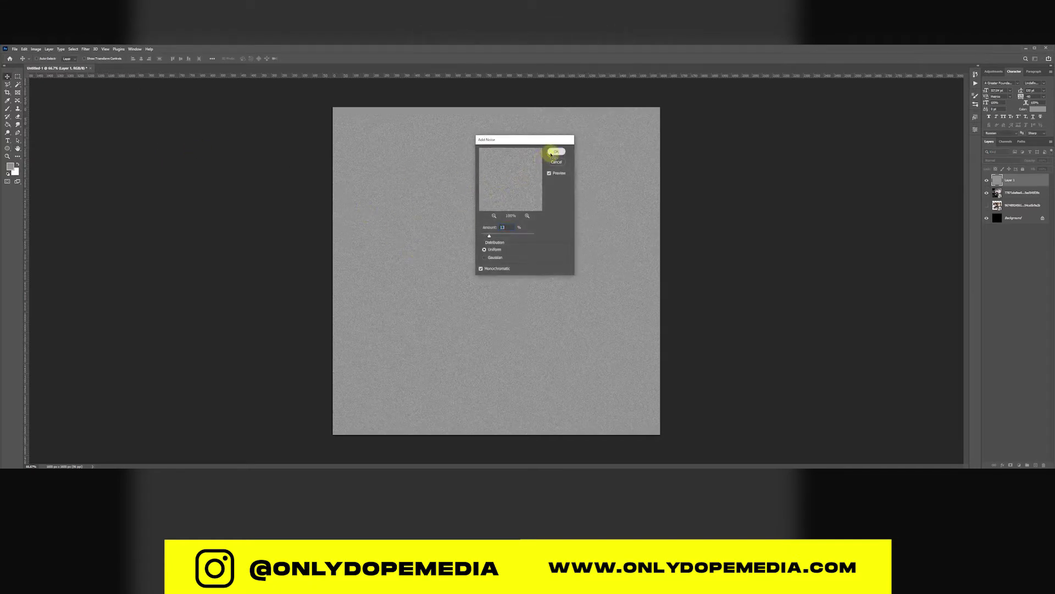
Clip the gray noise layer to the wolf image and set its blend mode to Color Burn.
{"action": "right_click", "coordinate": [1011, 183]}
{"action": "left_click", "coordinate": [992, 297]}
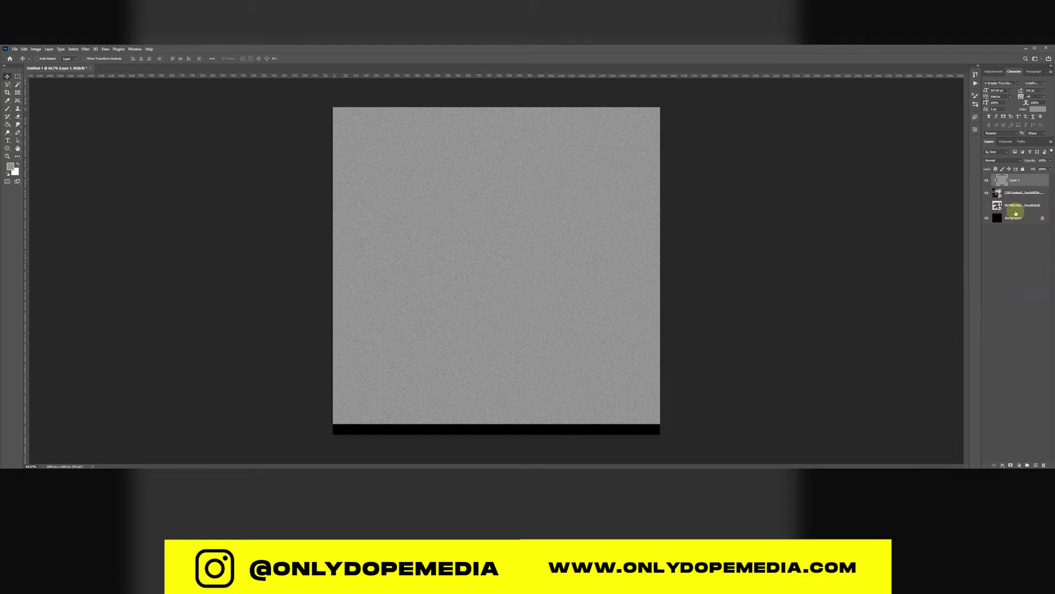
{"action": "left_click", "coordinate": [1001, 160]}
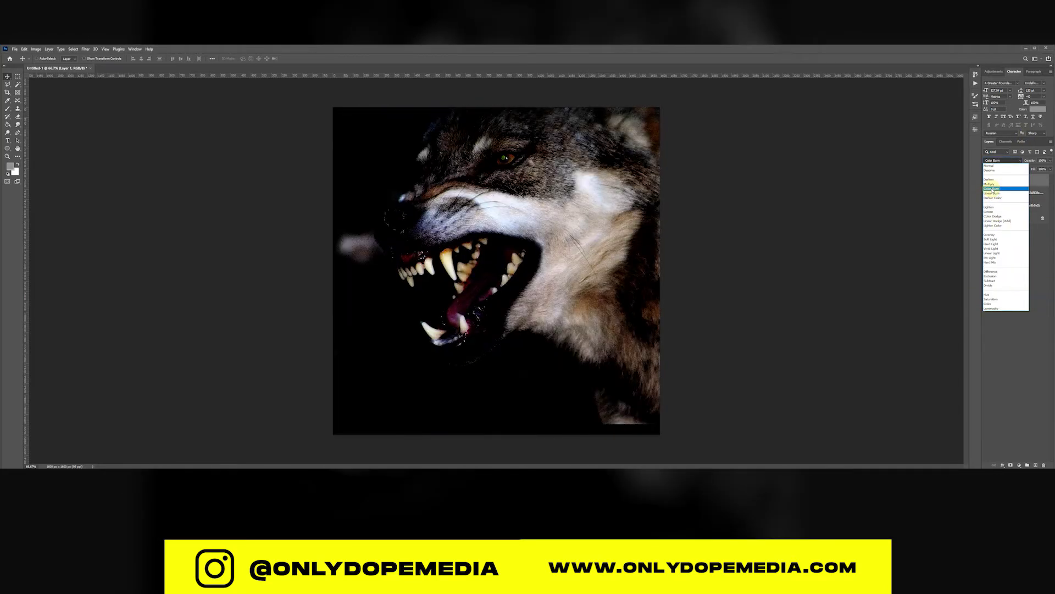
{"action": "left_click", "coordinate": [993, 188]}
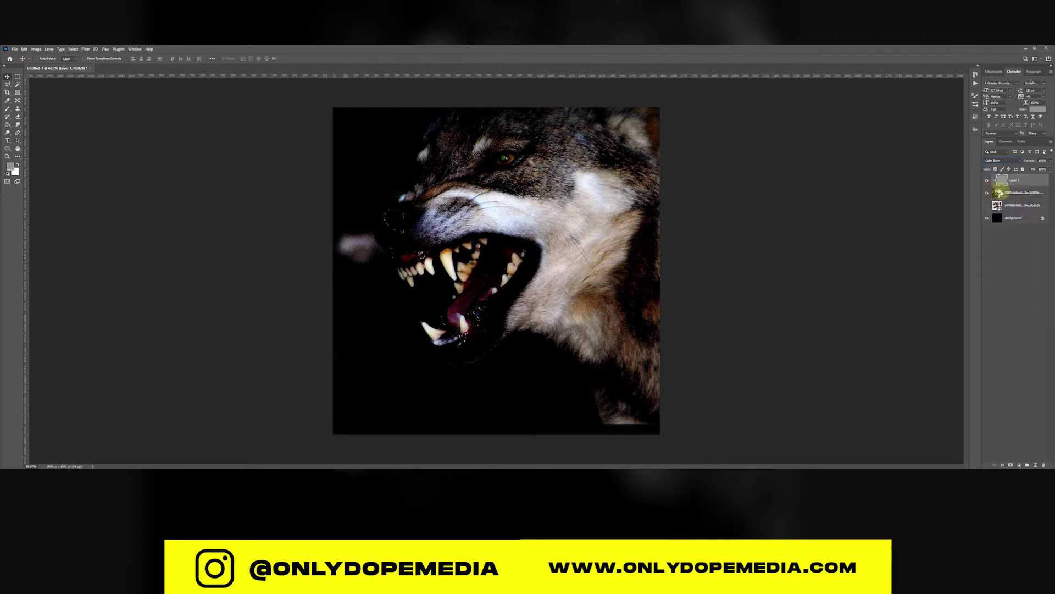
Add a Gradient Map adjustment above the noise layer using the black-to-white Foreground to Background preset from Basics.
{"action": "left_click", "coordinate": [1021, 464]}
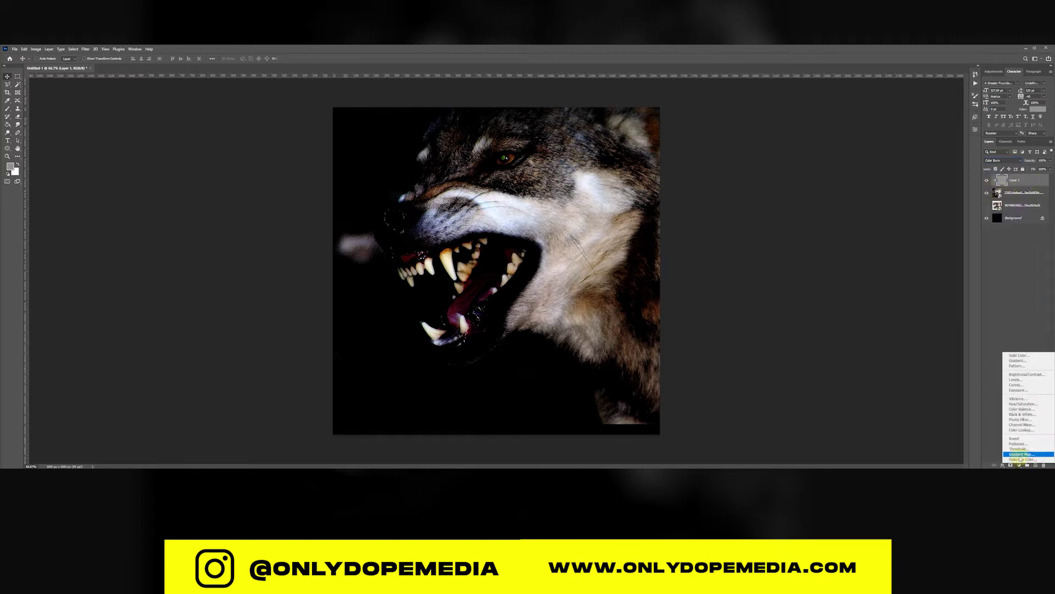
{"action": "left_click", "coordinate": [1020, 454]}
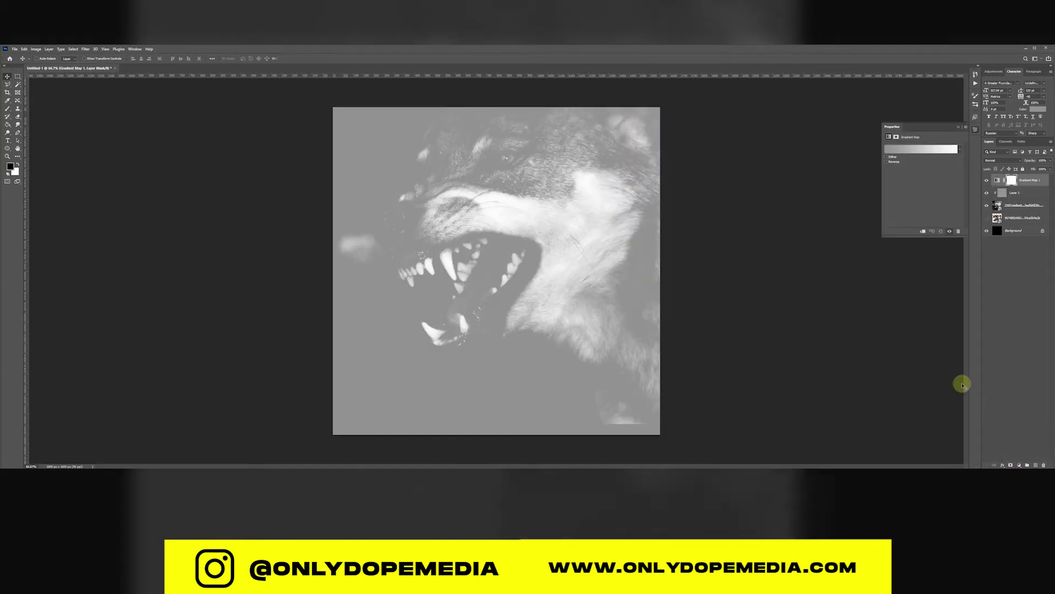
{"action": "left_click", "coordinate": [923, 149]}
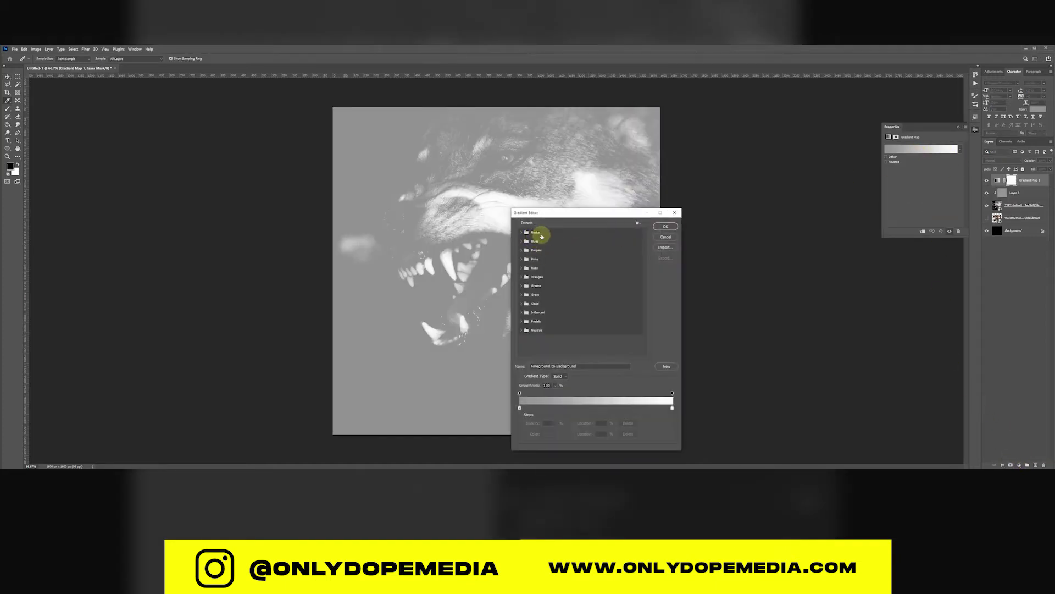
{"action": "left_click", "coordinate": [522, 233]}
{"action": "left_click", "coordinate": [529, 242]}
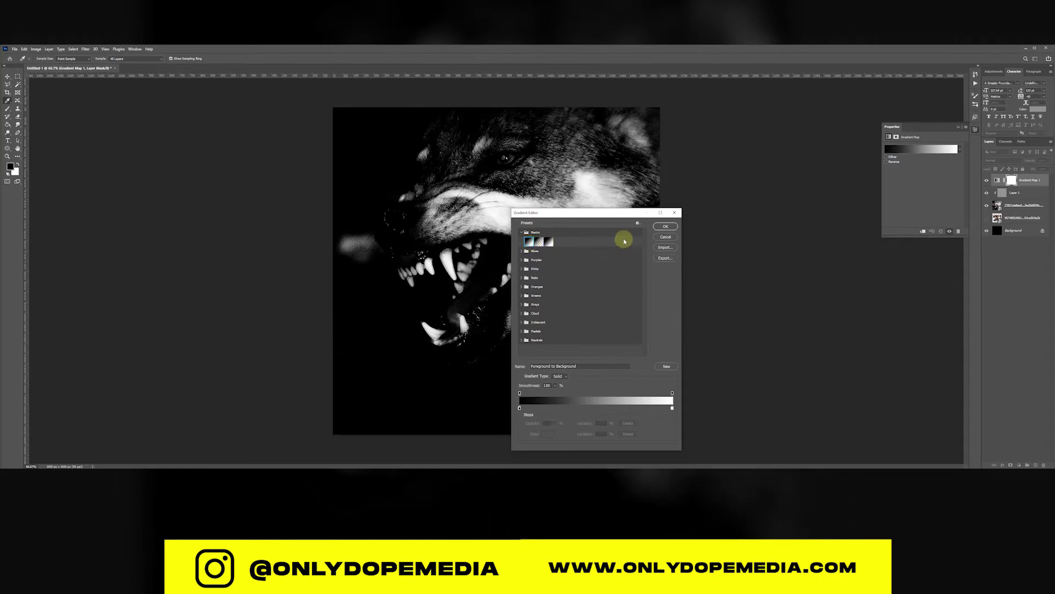
{"action": "left_click", "coordinate": [665, 226]}
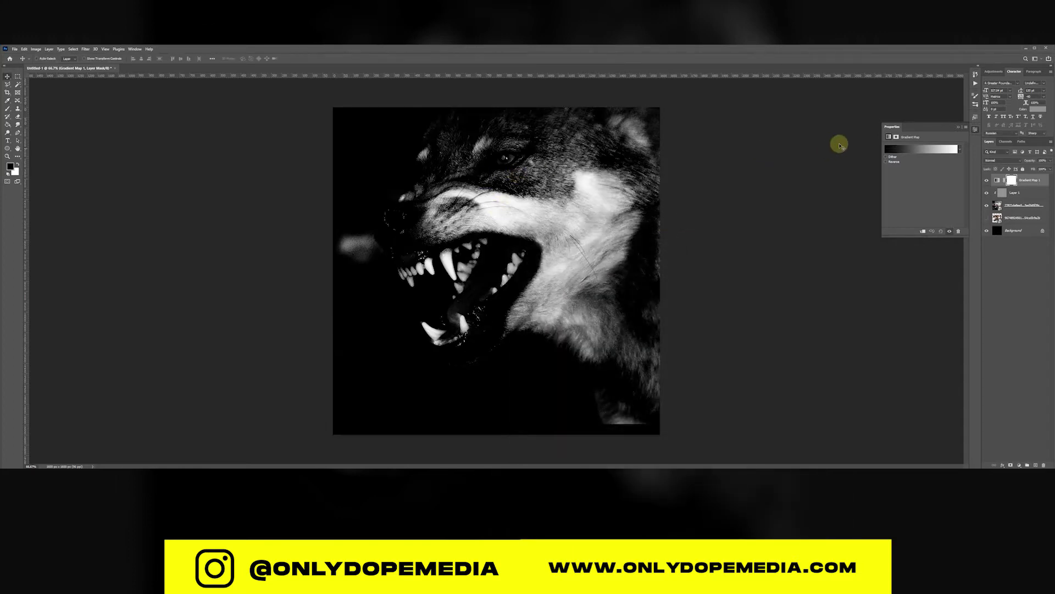
{"action": "left_click", "coordinate": [957, 126]}
Clip the gradient map to the wolf image beneath the noise layer and blend it in Color mode at reduced opacity.
{"action": "right_click", "coordinate": [1026, 181]}
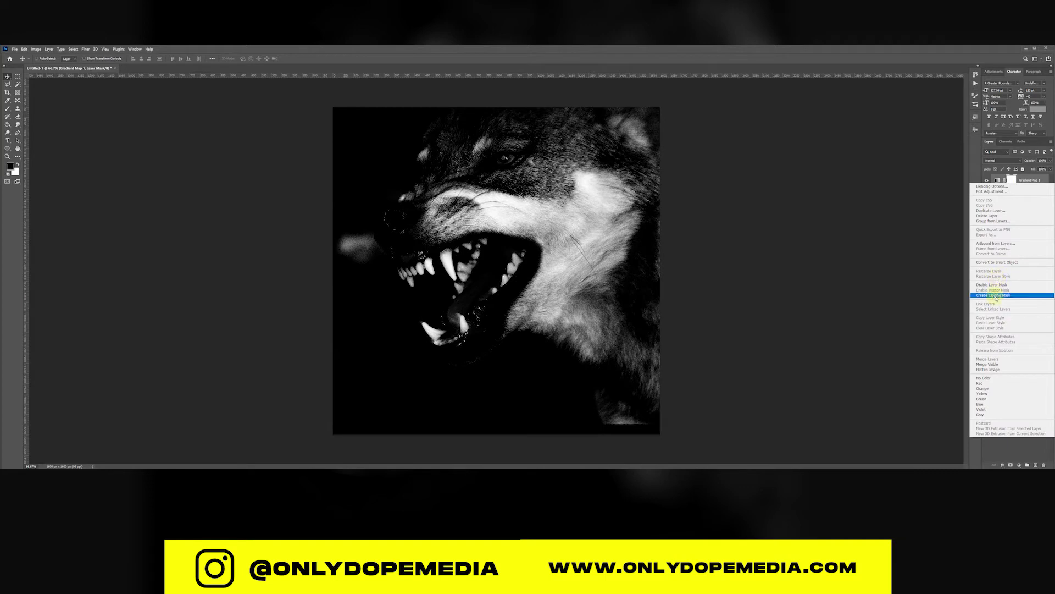
{"action": "left_click", "coordinate": [996, 295]}
{"action": "left_click_drag", "start_coordinate": [1030, 182], "coordinate": [1029, 197]}
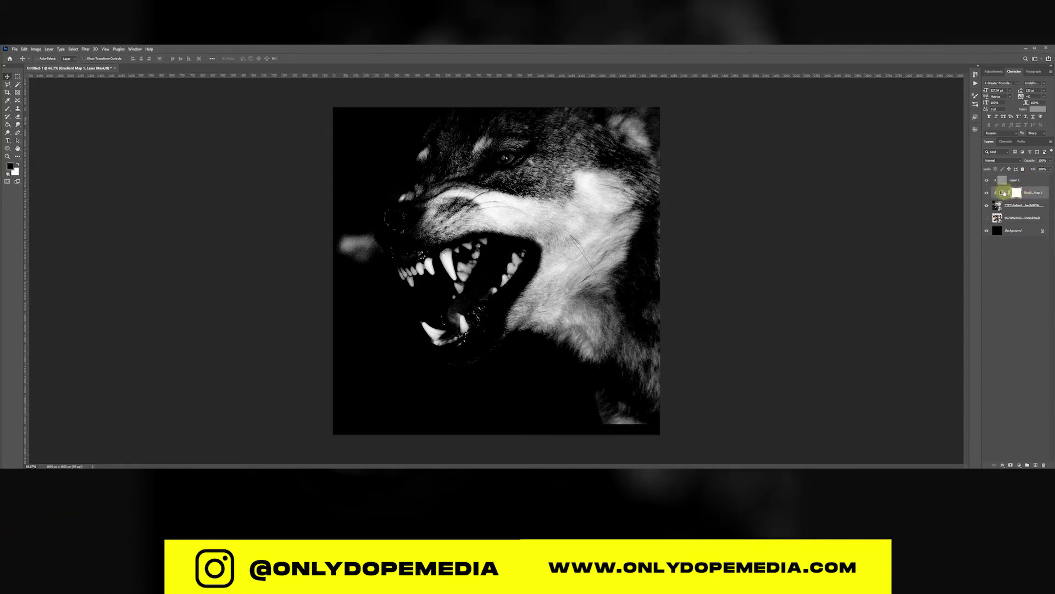
{"action": "left_click", "coordinate": [1008, 161]}
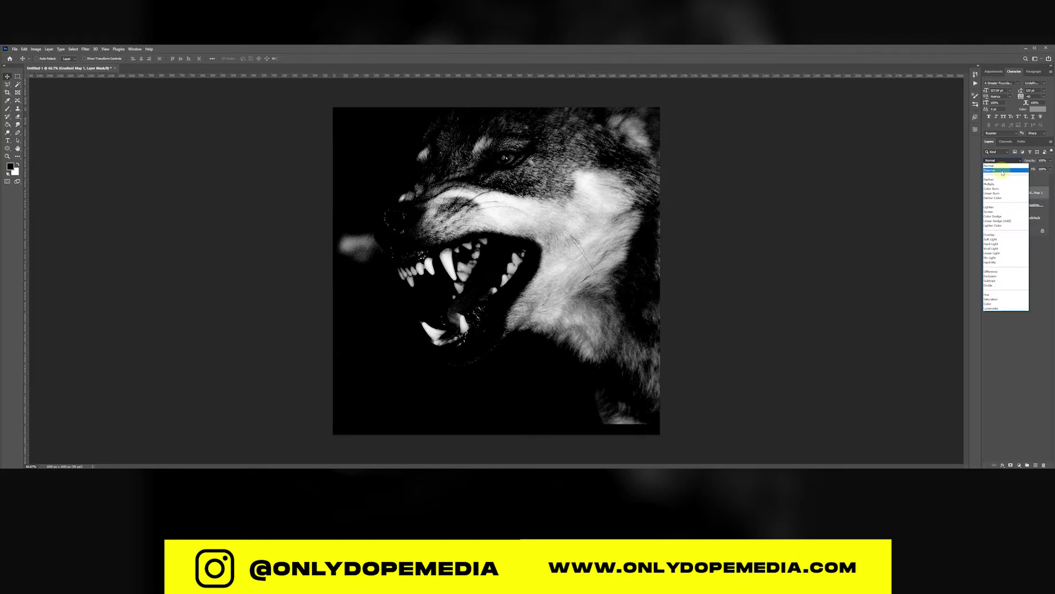
{"action": "left_click", "coordinate": [989, 304]}
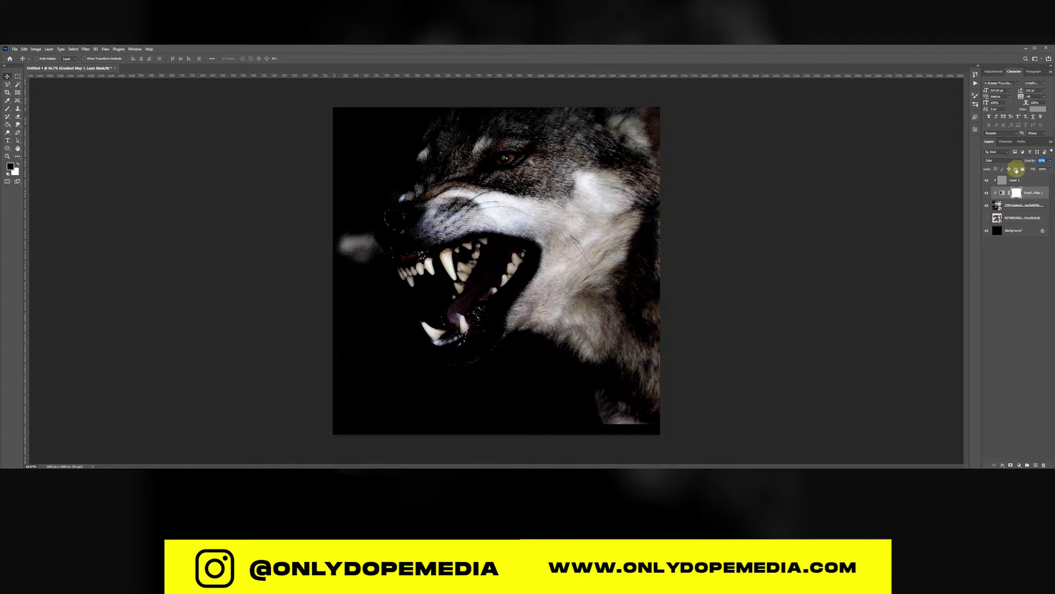
Add a Hue/Saturation adjustment directly above the wolf image, with slightly lower hue, reduced saturation and slightly raised lightness.
{"action": "left_click", "coordinate": [1034, 205]}
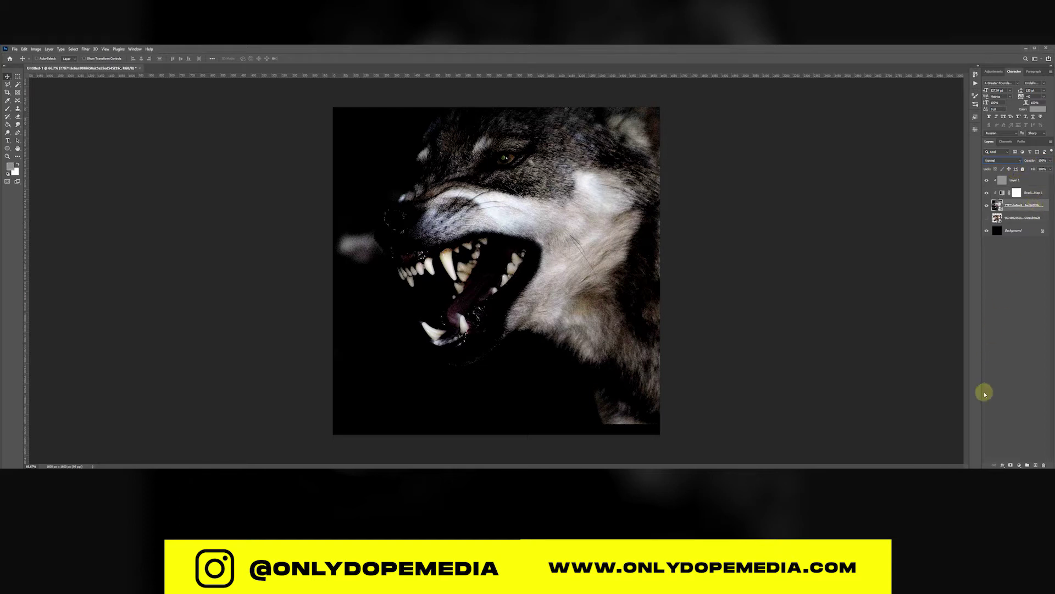
{"action": "left_click", "coordinate": [1019, 465]}
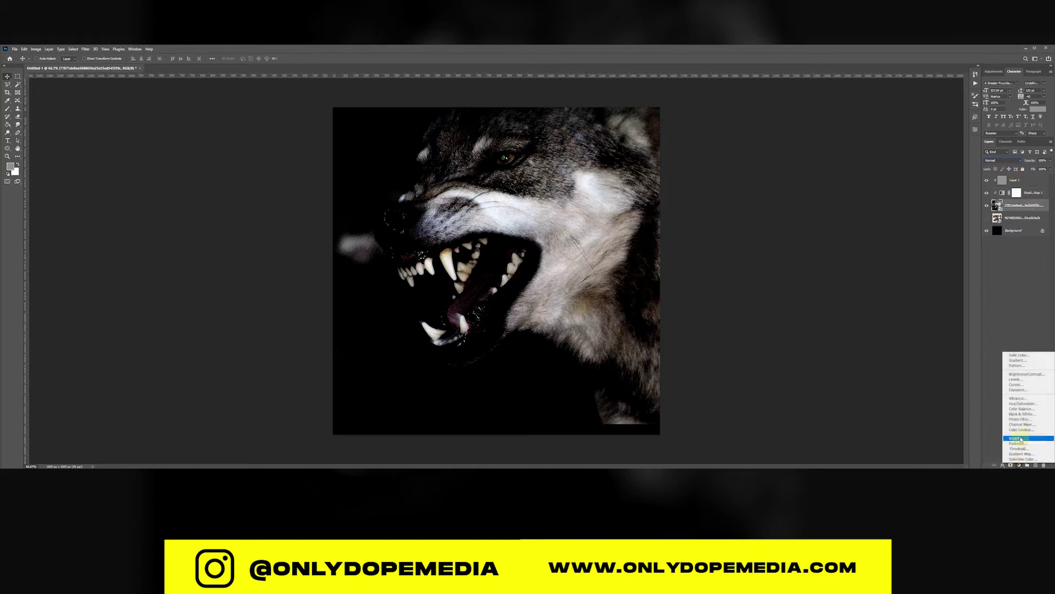
{"action": "left_click", "coordinate": [1021, 403]}
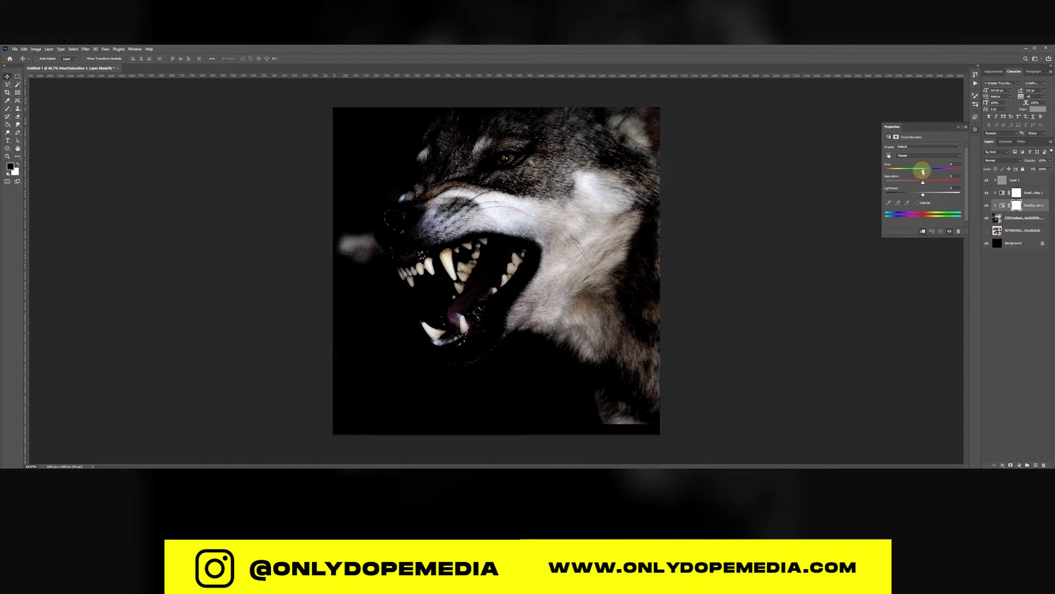
{"action": "mouse_move", "coordinate": [922, 172]}
{"action": "left_mouse_down"}
{"action": "mouse_move", "coordinate": [935, 172]}
{"action": "mouse_move", "coordinate": [887, 171]}
{"action": "mouse_move", "coordinate": [908, 178]}
{"action": "left_mouse_up"}
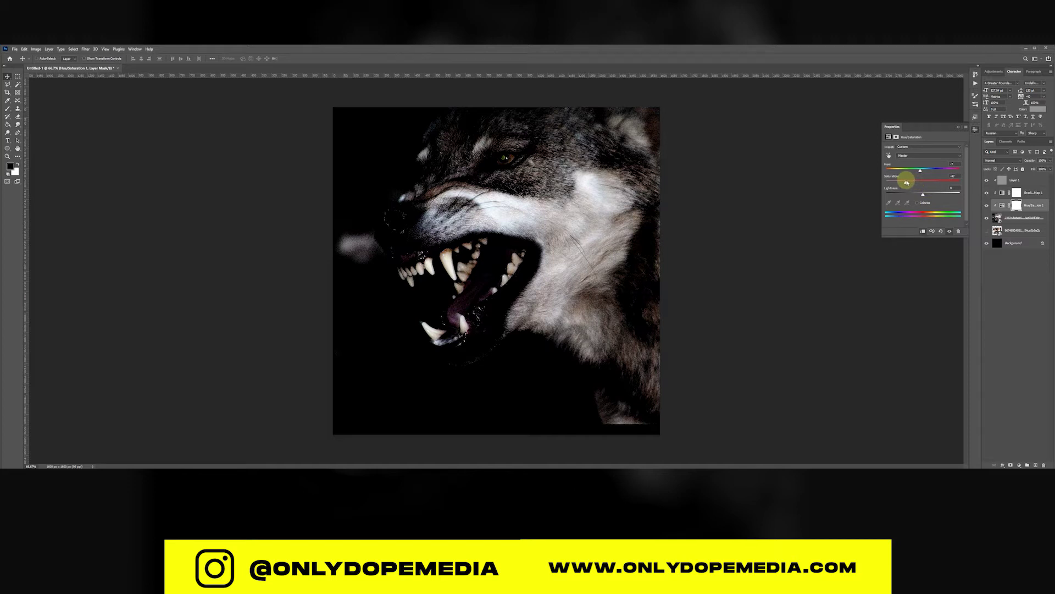
{"action": "left_click_drag", "start_coordinate": [906, 182], "coordinate": [926, 196]}
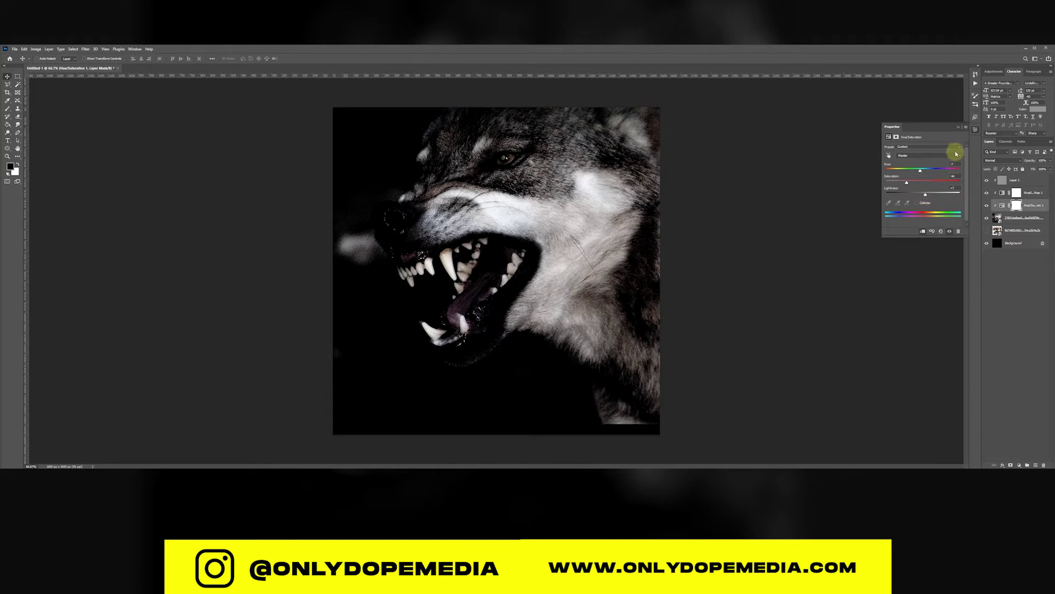
{"action": "left_click", "coordinate": [959, 127]}
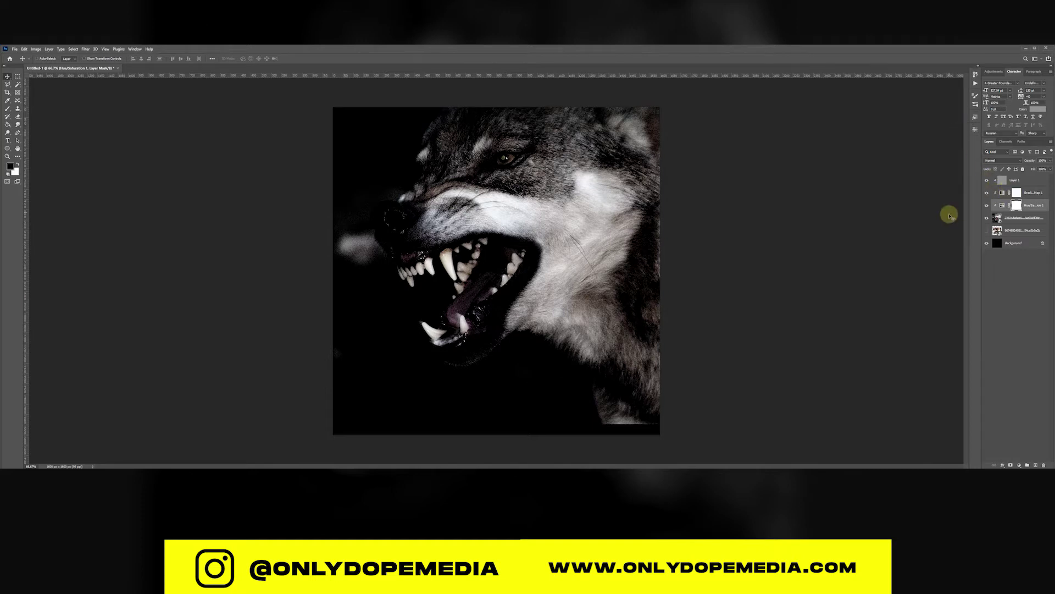
Add a second Gradient Map above Layer 1 and apply the last preset in the Reds group.
{"action": "left_click", "coordinate": [1019, 465]}
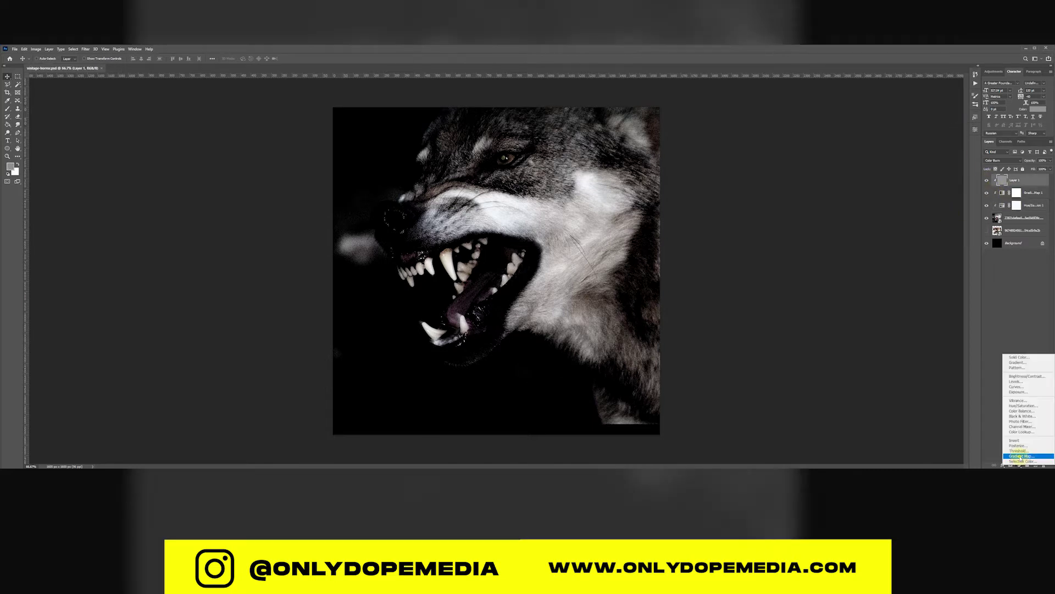
{"action": "left_click", "coordinate": [1017, 449]}
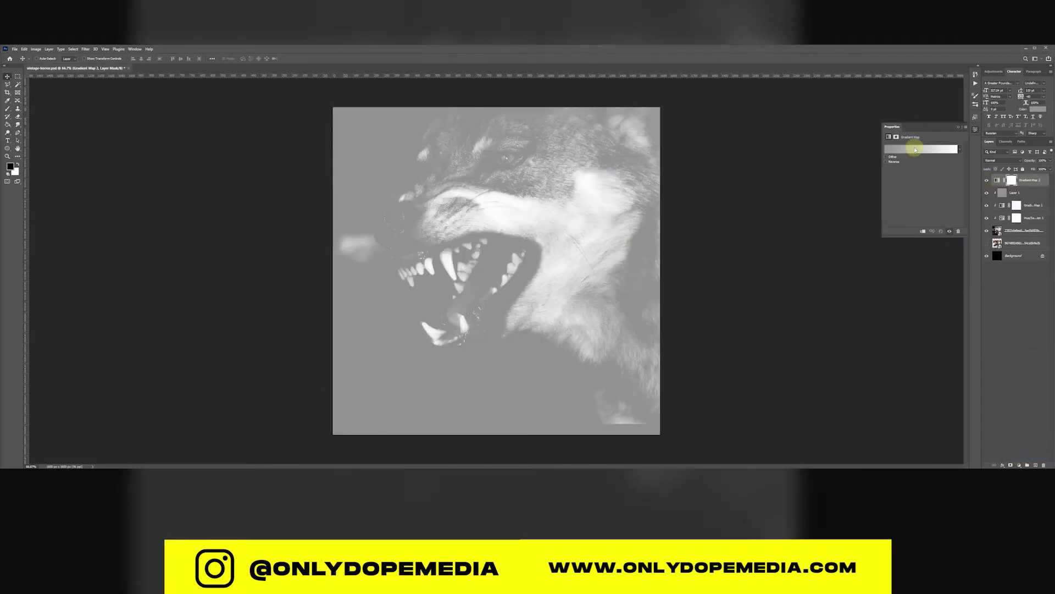
{"action": "left_click", "coordinate": [915, 149]}
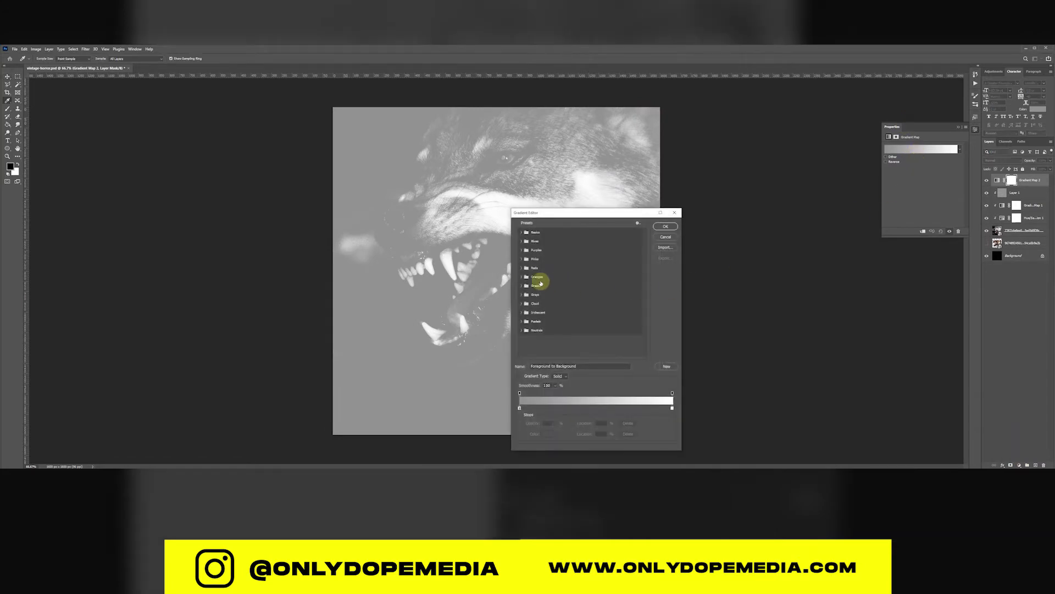
{"action": "left_click", "coordinate": [526, 268]}
{"action": "left_click", "coordinate": [588, 277]}
Set the gradient's first color stop, at location 0%, to black #000000.
{"action": "left_click", "coordinate": [547, 434]}
{"action": "left_click_drag", "start_coordinate": [502, 297], "coordinate": [478, 331]}
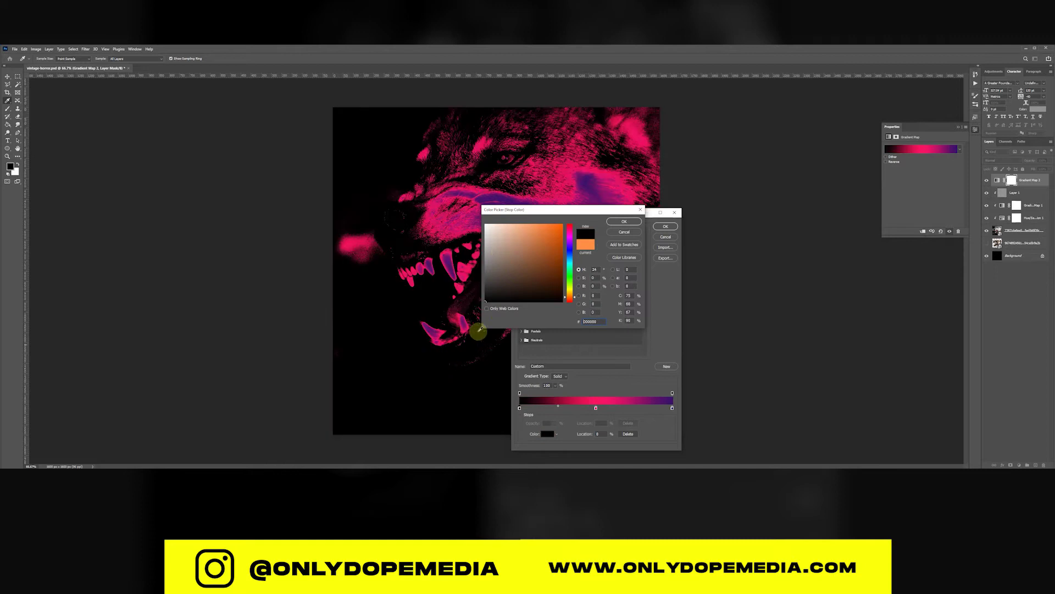
{"action": "left_click", "coordinate": [624, 221]}
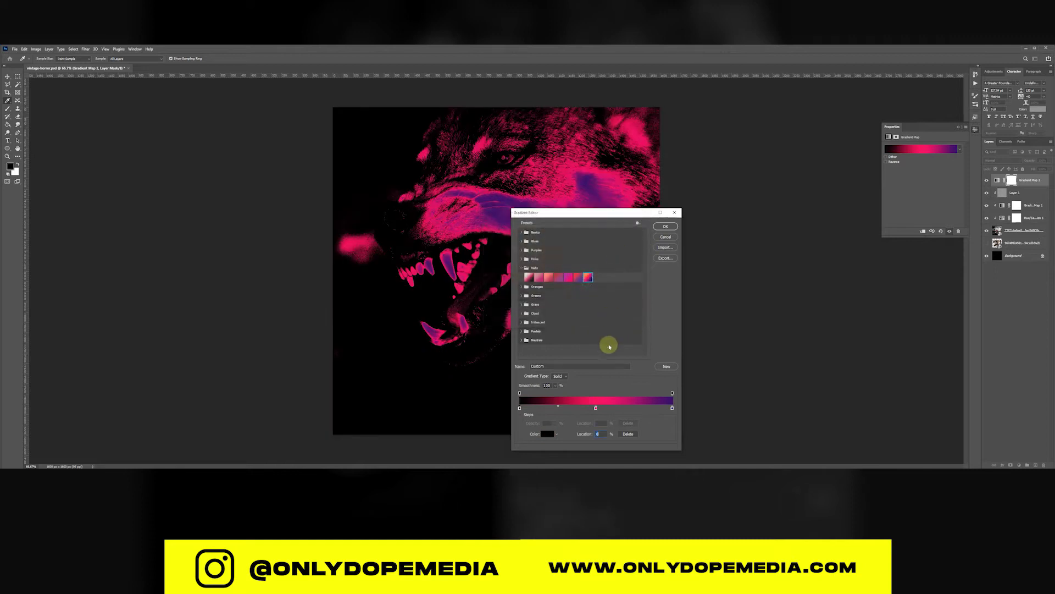
Change the gradient's middle color stop, at location 50%, to a deep pure red.
{"action": "left_click_drag", "start_coordinate": [590, 213], "coordinate": [734, 182]}
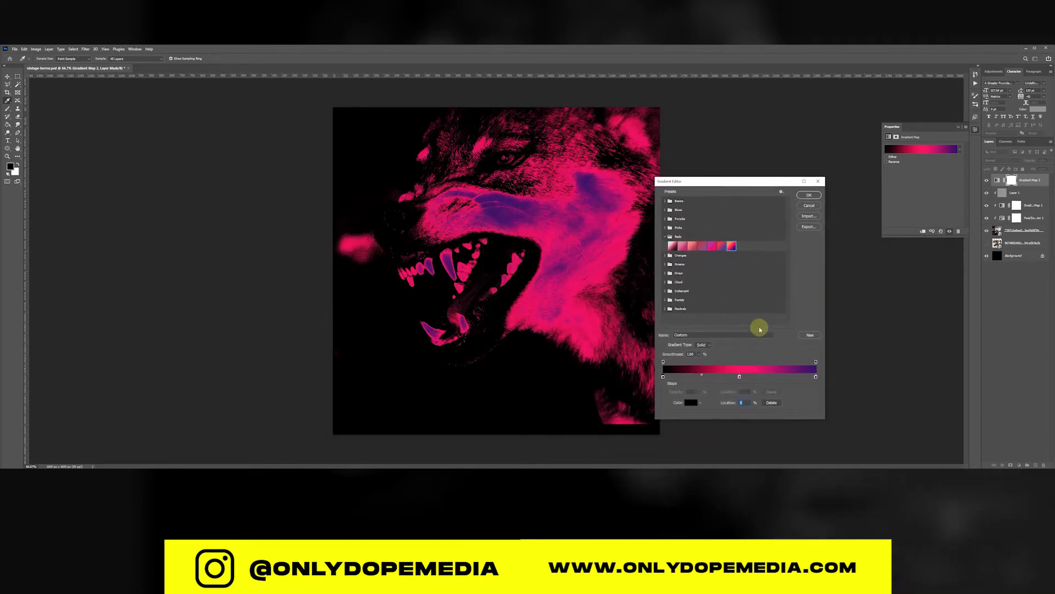
{"action": "left_click", "coordinate": [739, 377]}
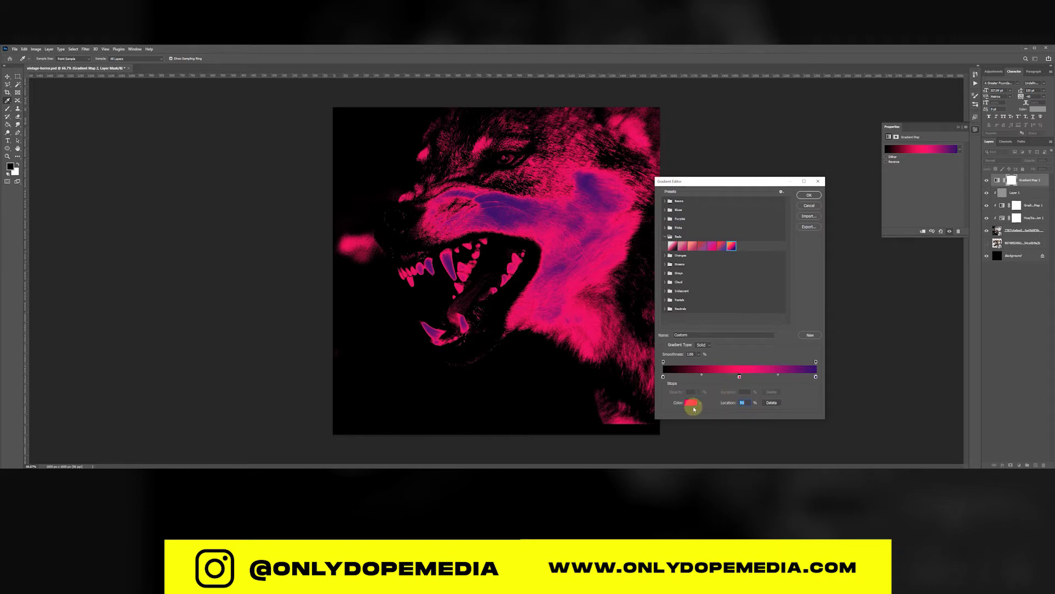
{"action": "left_click", "coordinate": [691, 404]}
{"action": "left_click_drag", "start_coordinate": [556, 254], "coordinate": [567, 253]}
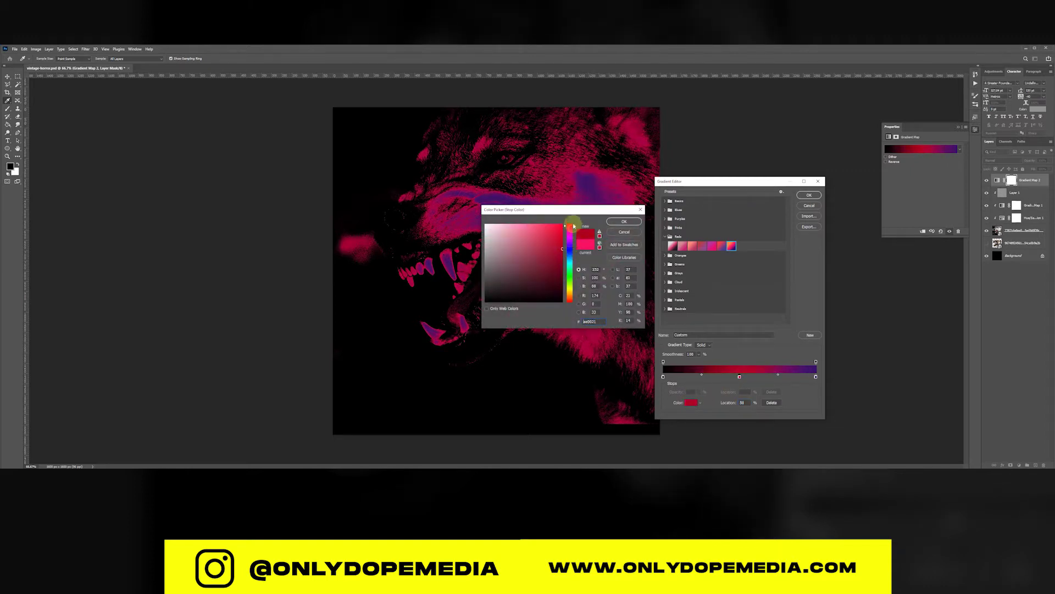
{"action": "left_click", "coordinate": [624, 222]}
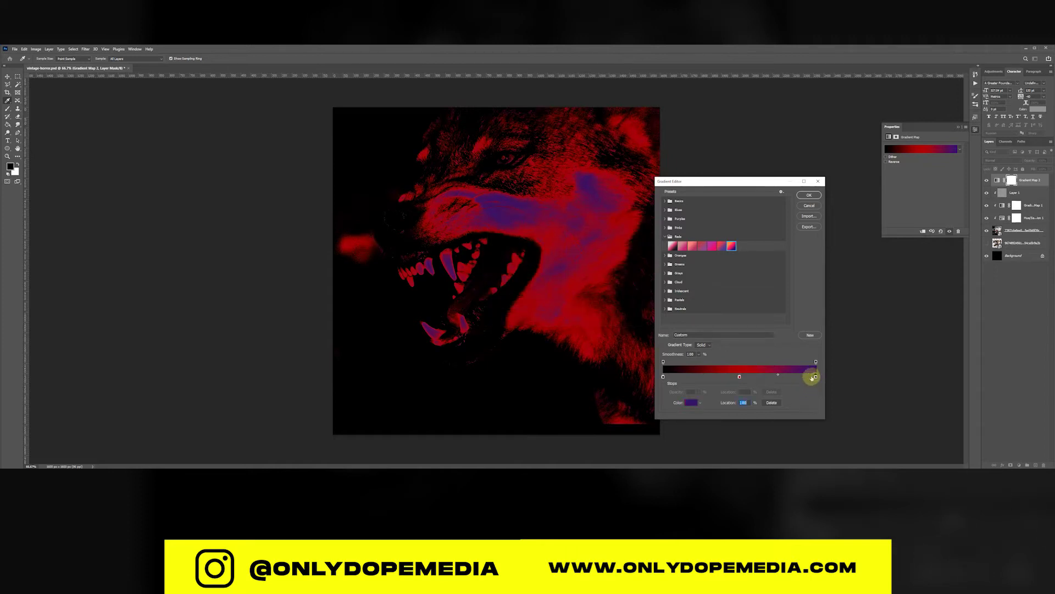
Change the gradient's last color stop, at location 100%, to a very pale cyan and apply the edited gradient.
{"action": "left_click", "coordinate": [692, 402]}
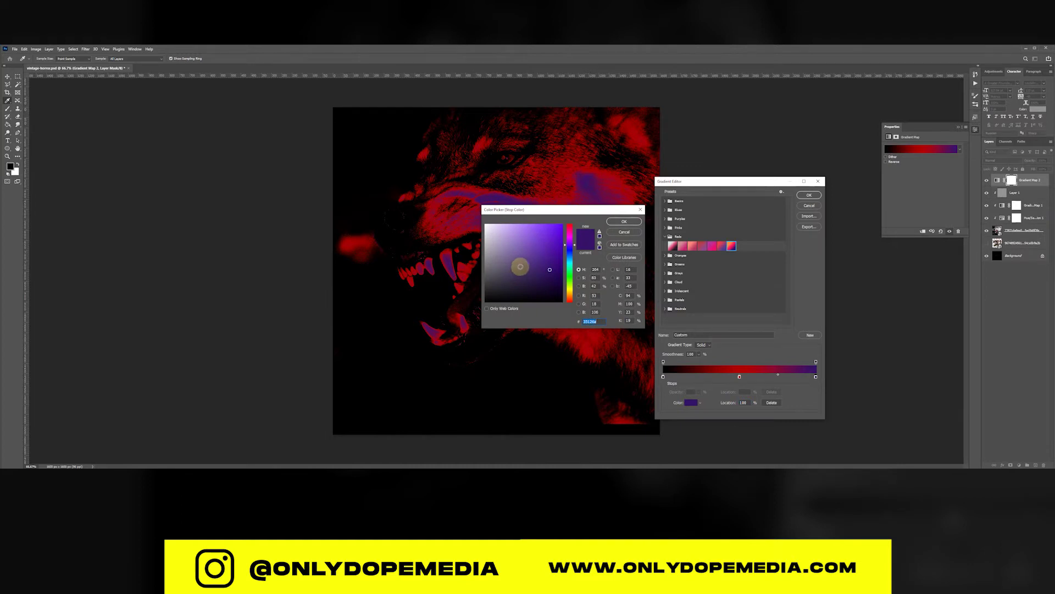
{"action": "left_click_drag", "start_coordinate": [569, 257], "coordinate": [569, 266]}
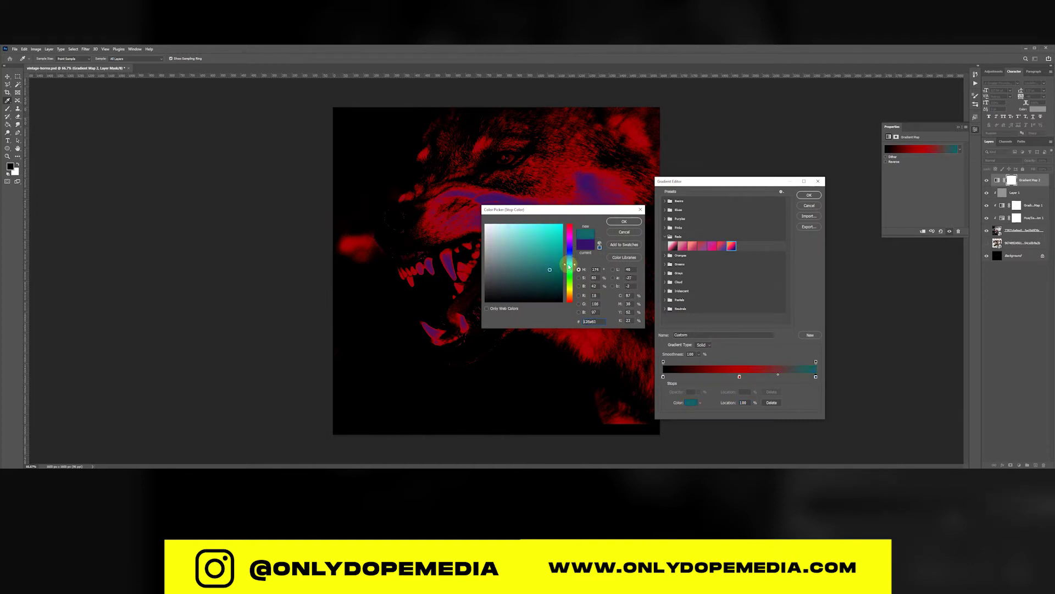
{"action": "left_click_drag", "start_coordinate": [527, 237], "coordinate": [511, 220]}
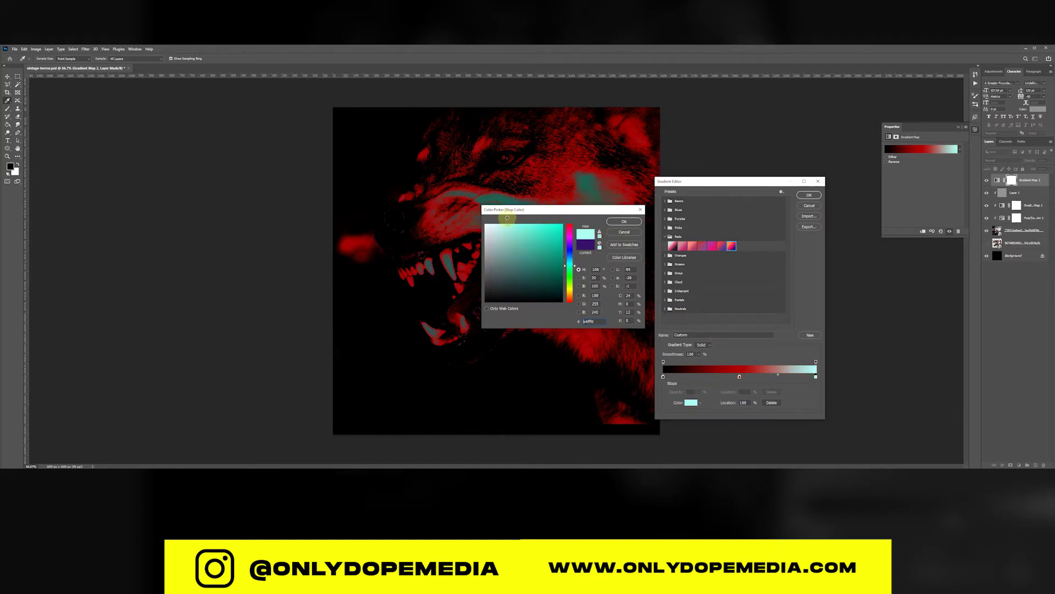
{"action": "left_click", "coordinate": [575, 267]}
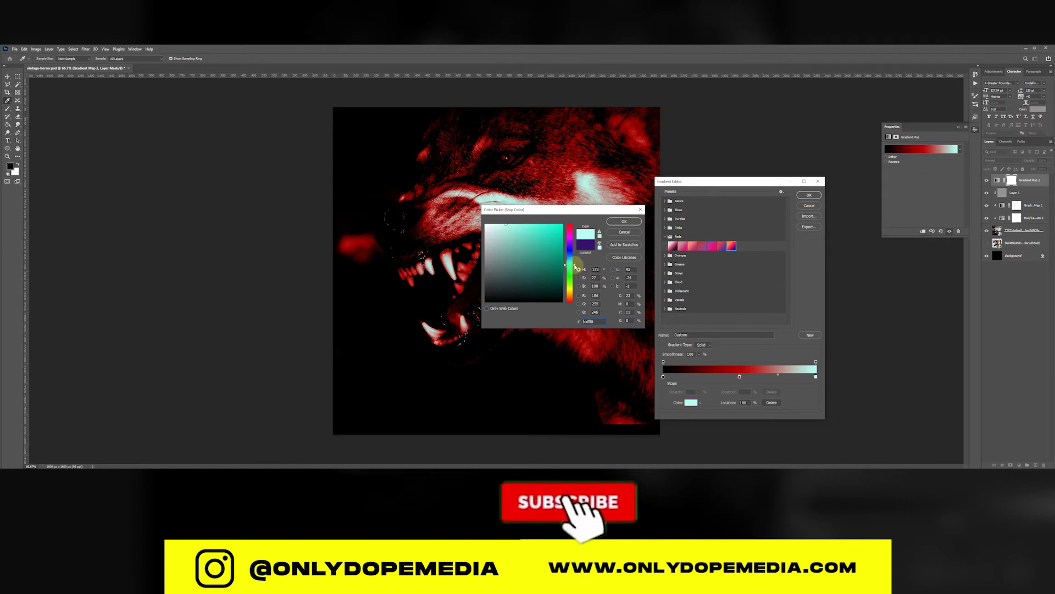
{"action": "left_click", "coordinate": [575, 265]}
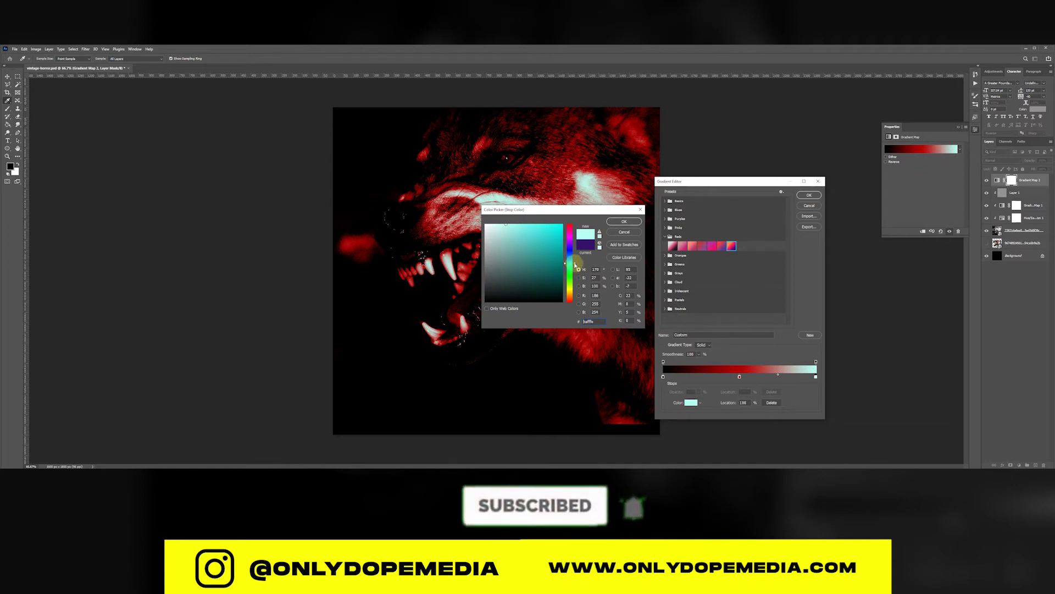
{"action": "left_click_drag", "start_coordinate": [575, 265], "coordinate": [573, 262]}
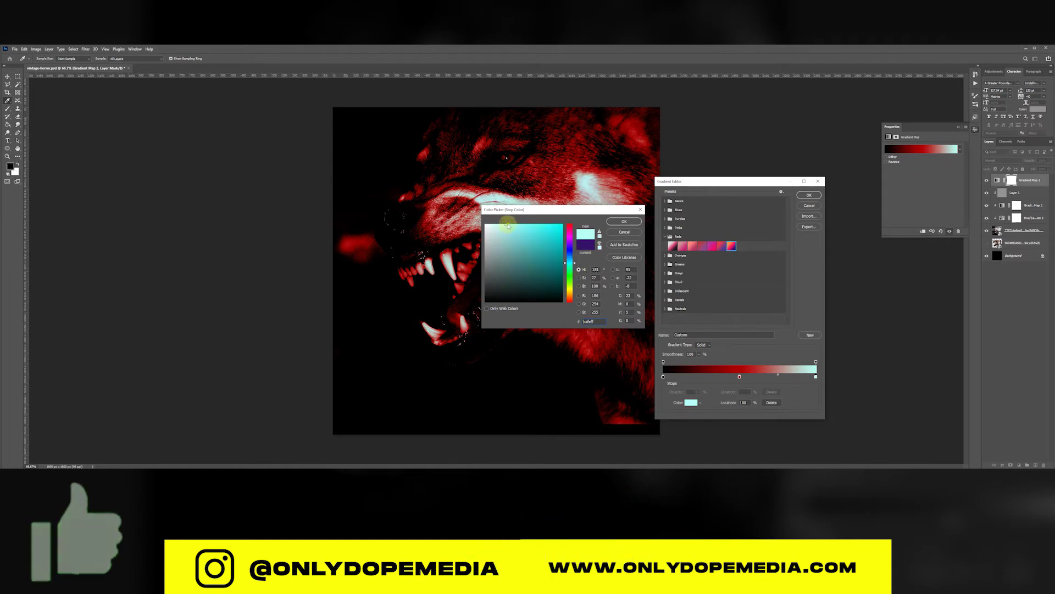
{"action": "left_click_drag", "start_coordinate": [510, 223], "coordinate": [506, 225]}
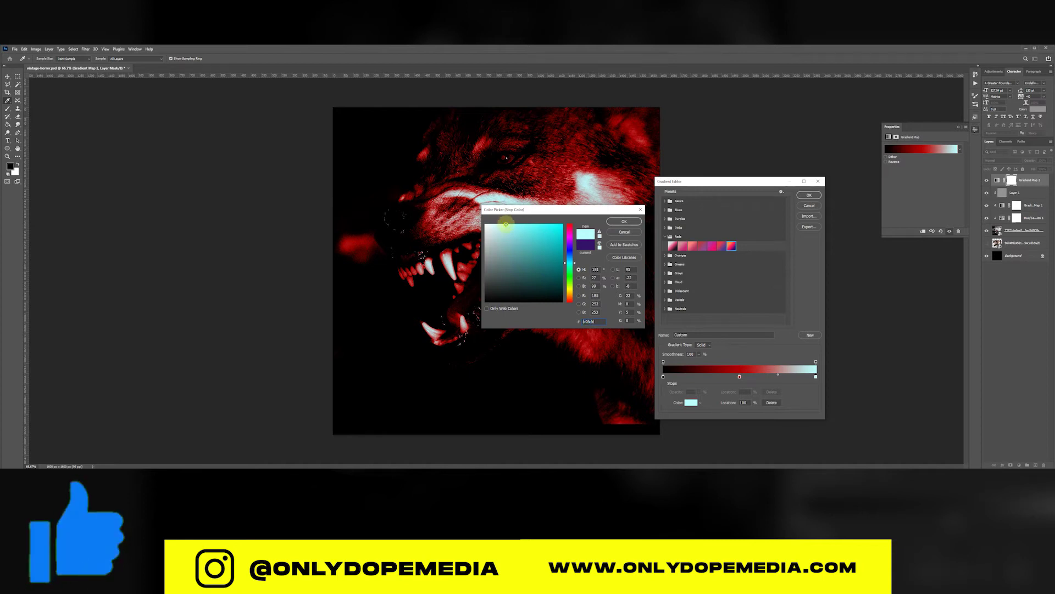
{"action": "left_click", "coordinate": [623, 220]}
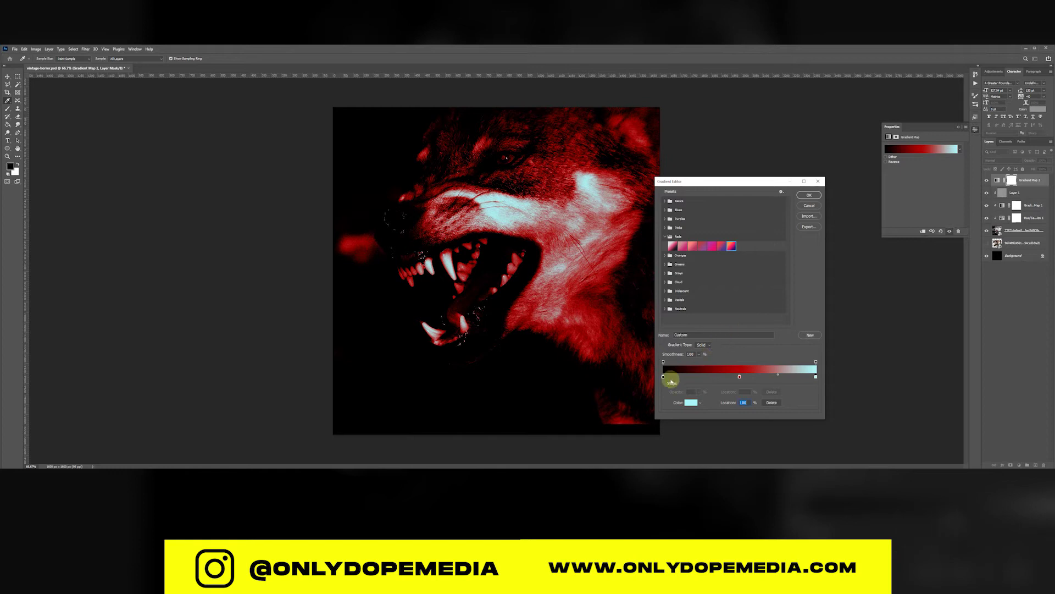
{"action": "left_click", "coordinate": [809, 195]}
Set the Gradient Map 2 layer's blend mode to Darken and reduce its opacity to roughly a third.
{"action": "left_click", "coordinate": [1002, 159]}
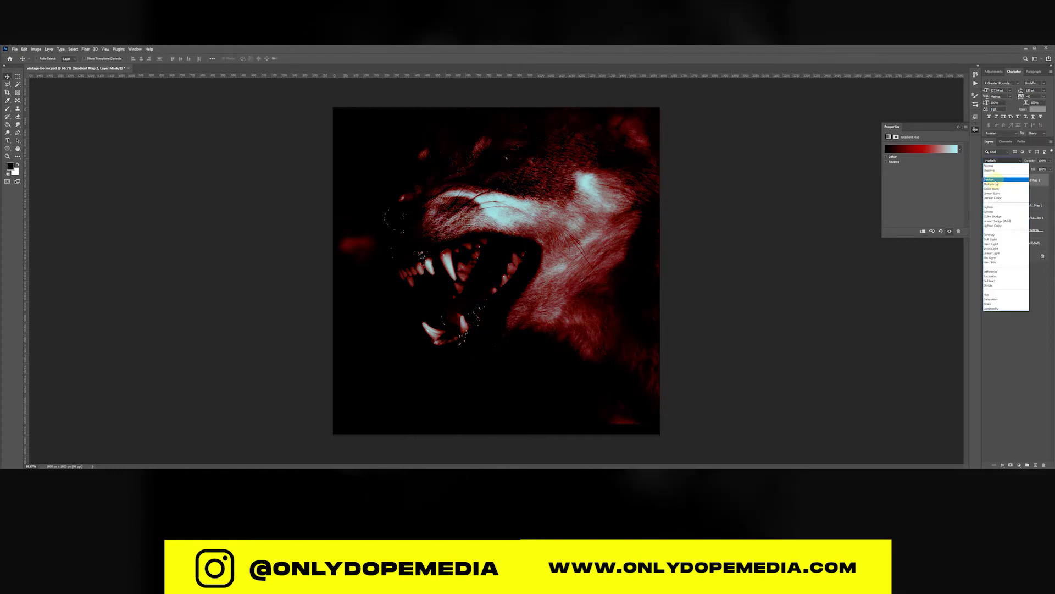
{"action": "left_click", "coordinate": [995, 180]}
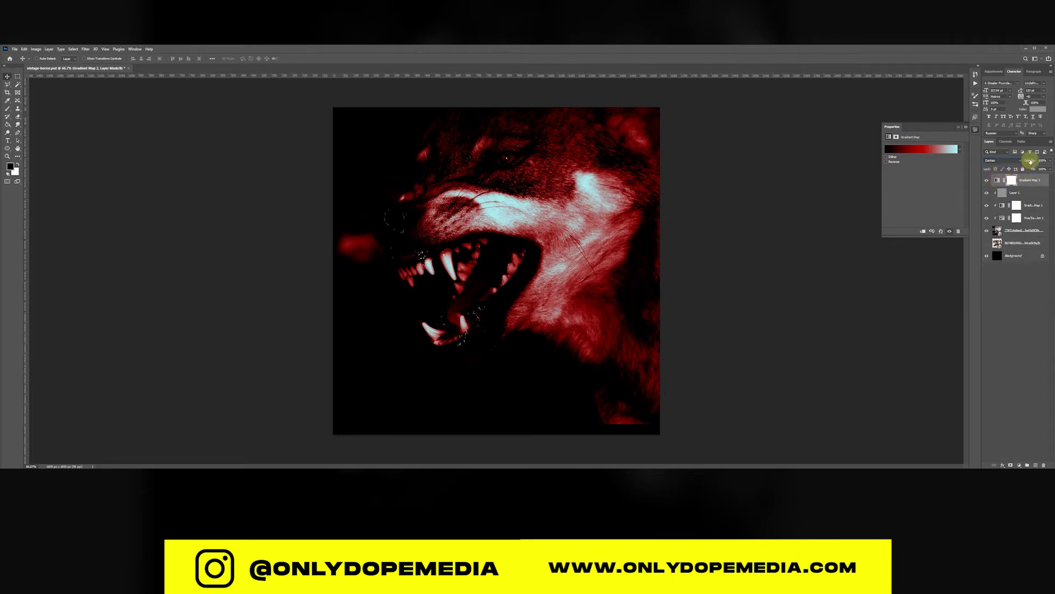
{"action": "left_click_drag", "start_coordinate": [1030, 160], "coordinate": [1010, 170]}
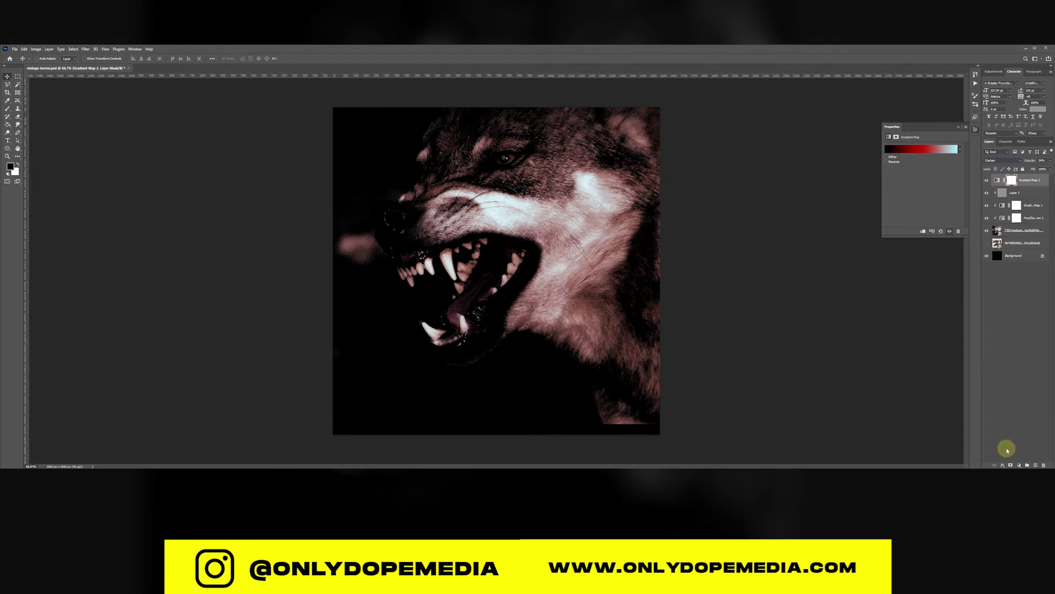
Add a Color Balance adjustment above Gradient Map 2 and shift its midtones toward red.
{"action": "left_click", "coordinate": [1019, 465]}
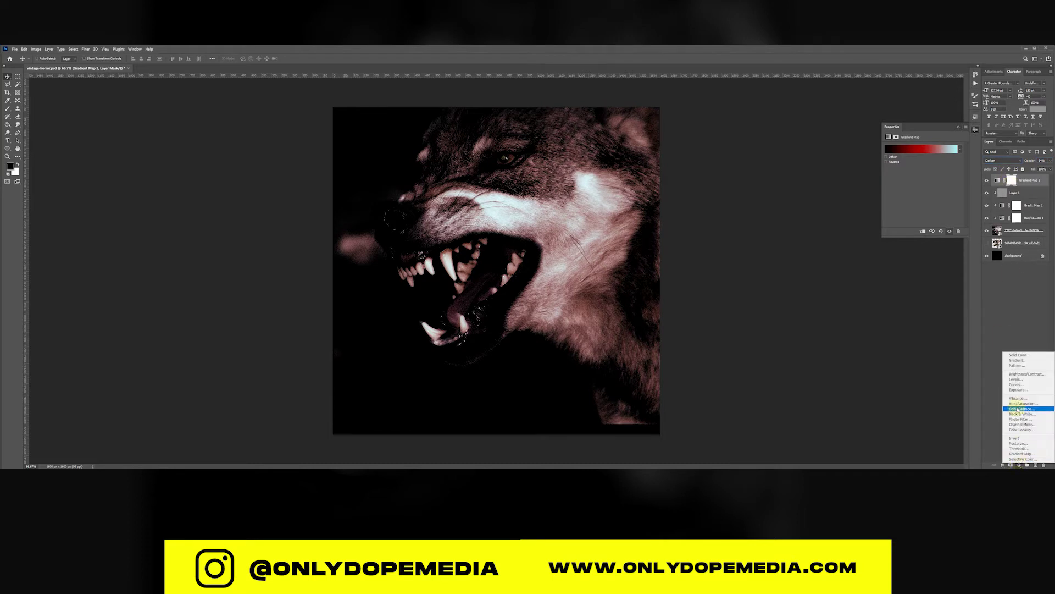
{"action": "left_click", "coordinate": [1018, 409]}
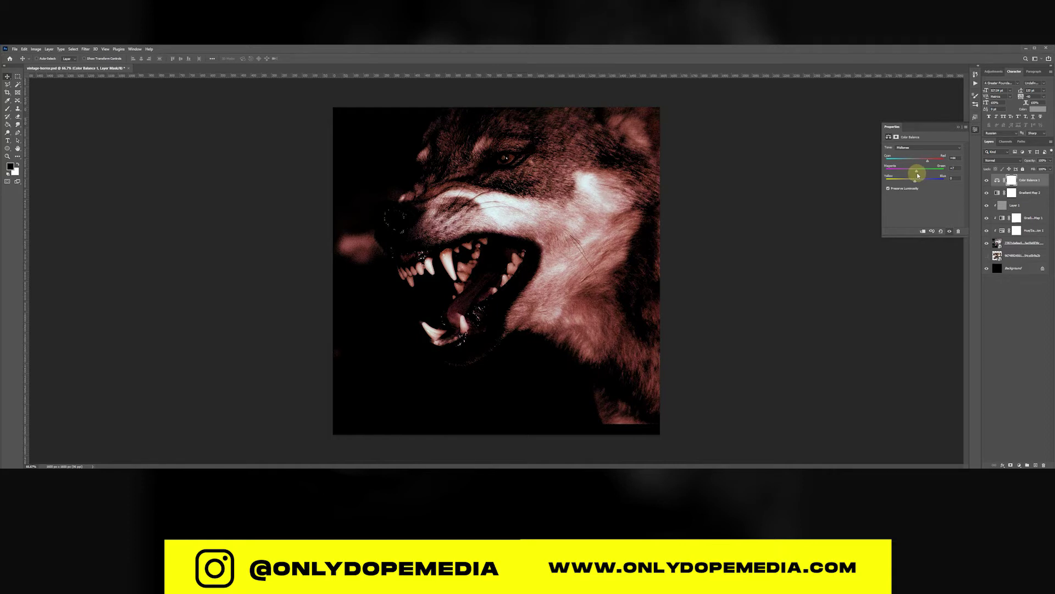
{"action": "mouse_move", "coordinate": [911, 183]}
{"action": "left_mouse_down"}
{"action": "mouse_move", "coordinate": [930, 160]}
{"action": "mouse_move", "coordinate": [954, 176]}
{"action": "mouse_move", "coordinate": [903, 177]}
{"action": "left_mouse_up"}
{"action": "left_click", "coordinate": [925, 159]}
Lower the Color Balance layer's opacity to 42% and slightly raise the opacity of Gradient Map 2.
{"action": "left_click", "coordinate": [1030, 189]}
{"action": "left_click_drag", "start_coordinate": [1030, 160], "coordinate": [1016, 160]}
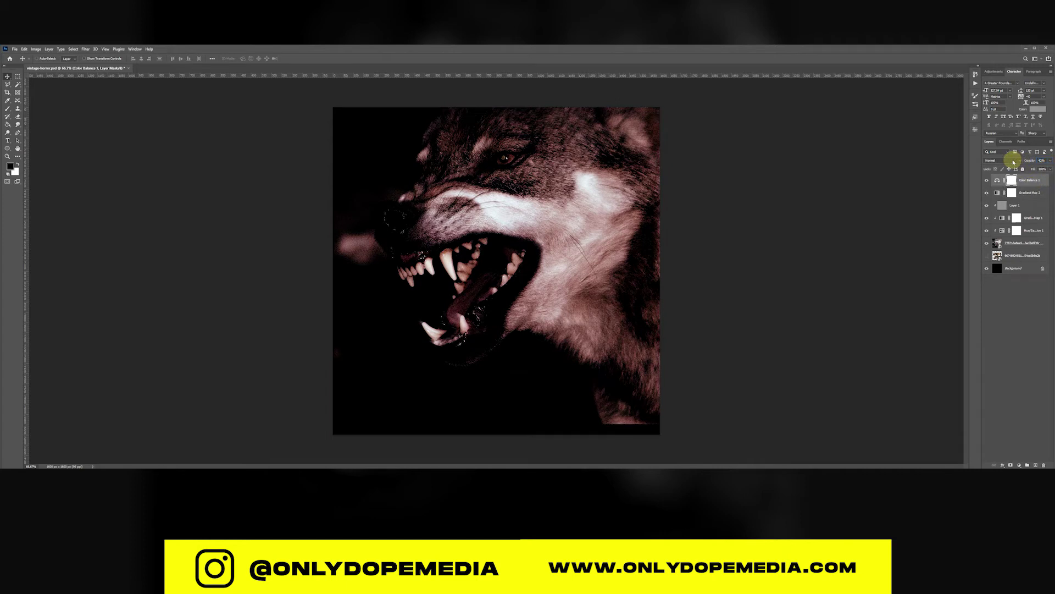
{"action": "left_click", "coordinate": [1028, 192]}
{"action": "left_click_drag", "start_coordinate": [1029, 160], "coordinate": [1040, 160]}
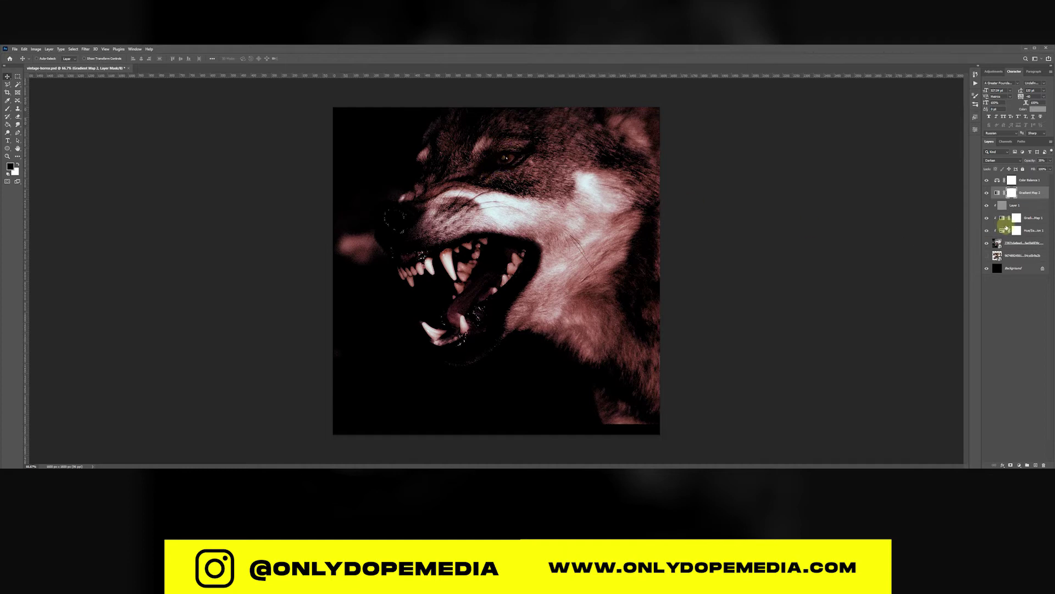
Hide all adjustment layers and Layer 1 to compare with the original wolf photo, and show them again.
{"action": "left_click_drag", "start_coordinate": [987, 230], "coordinate": [987, 178]}
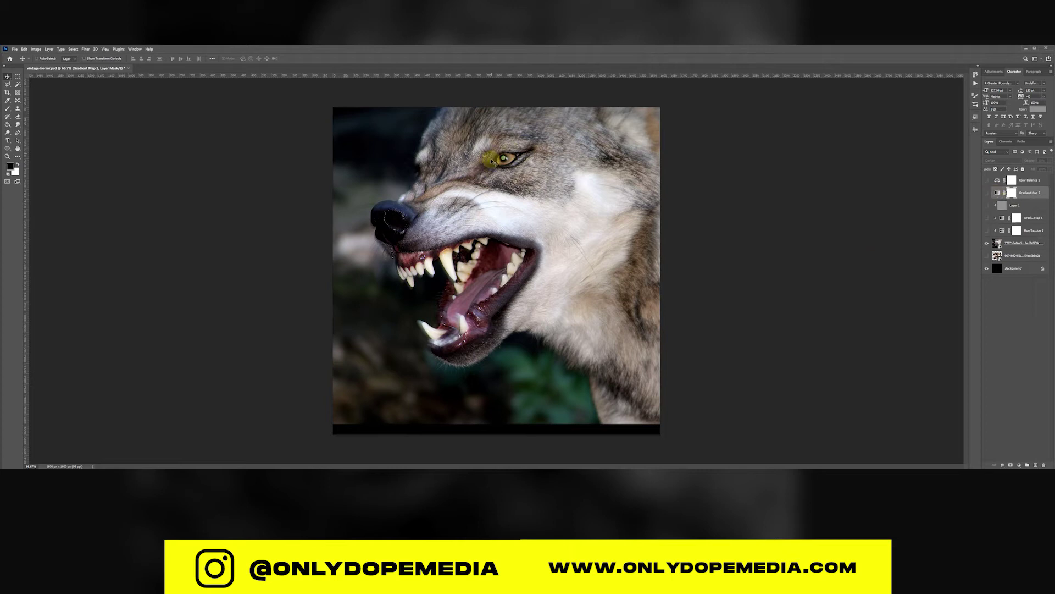
{"action": "left_click_drag", "start_coordinate": [991, 232], "coordinate": [986, 179]}
Draw an ellipse shape about 100 by 64 px over the wolf's eye, above the Color Balance layer.
{"action": "left_click", "coordinate": [1028, 180]}
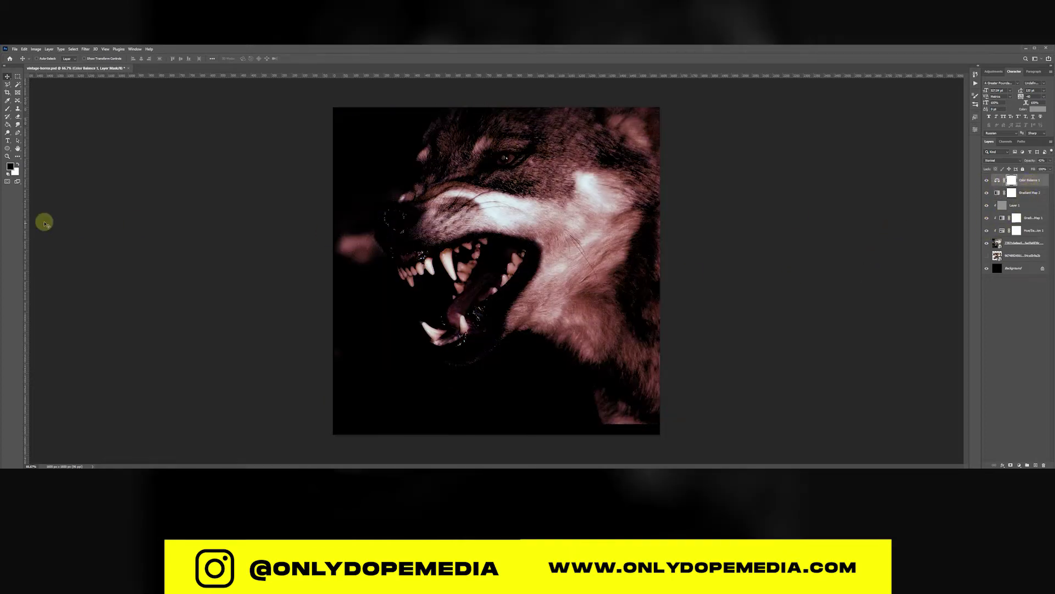
{"action": "left_click", "coordinate": [7, 149]}
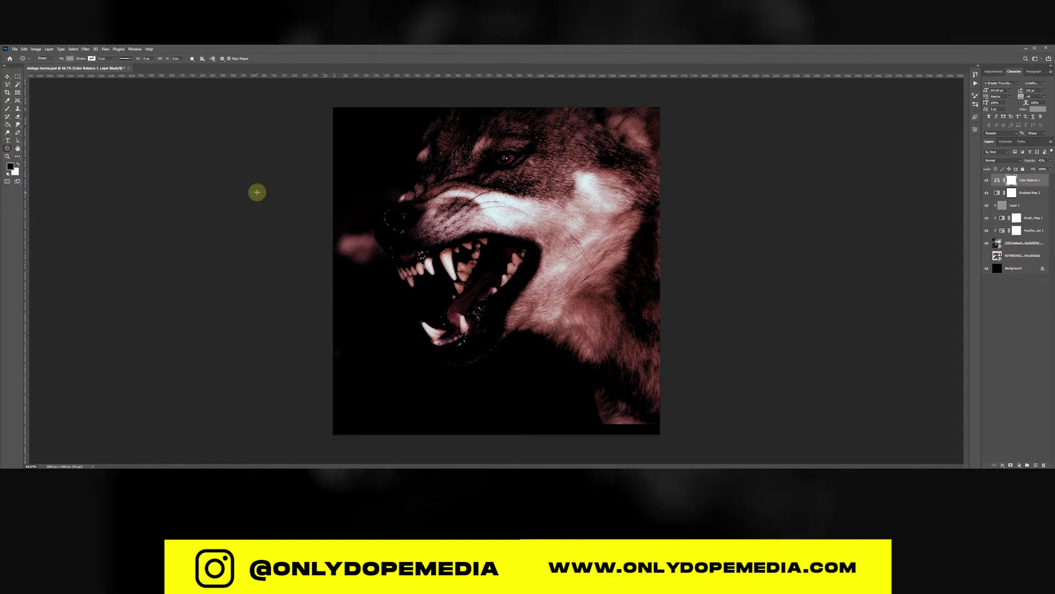
{"action": "key", "text": "ctrl+plus"}
{"action": "key", "text": "ctrl+plus"}
{"action": "key", "text": "ctrl+plus"}
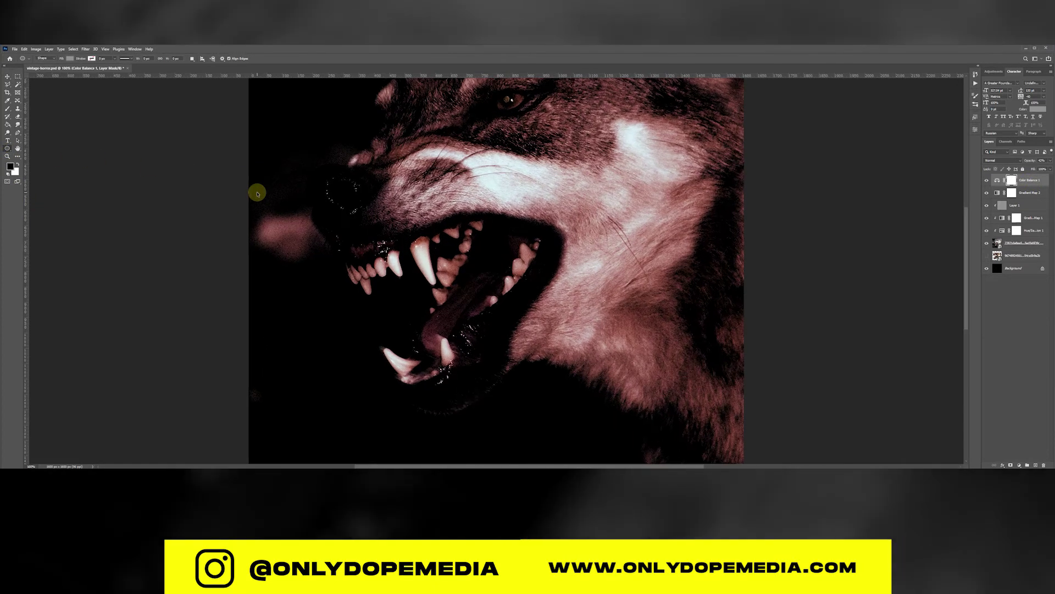
{"action": "scroll", "coordinate": [469, 179], "scroll_direction": "up", "scroll_amount": 10}
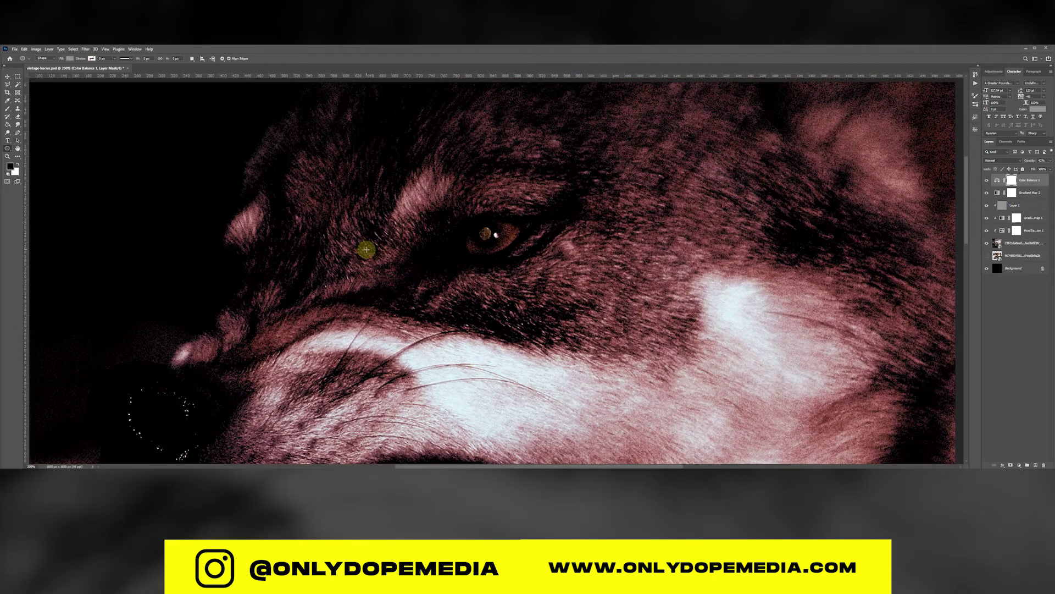
{"action": "left_click_drag", "start_coordinate": [464, 229], "coordinate": [526, 267]}
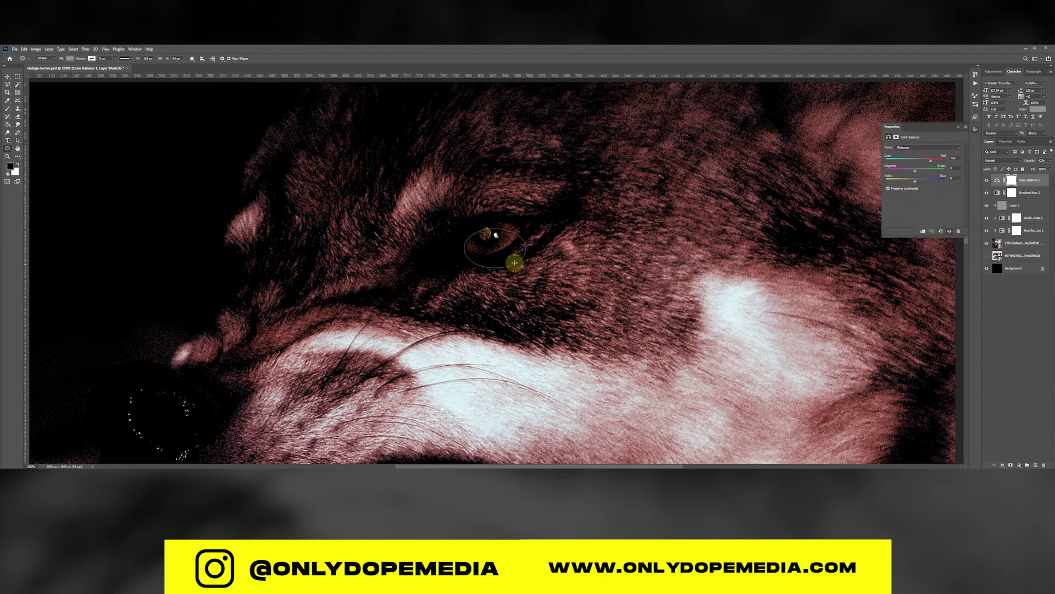
Move the ellipse onto the wolf's eye and rotate it counterclockwise to match the eye's slant.
{"action": "key", "text": "v"}
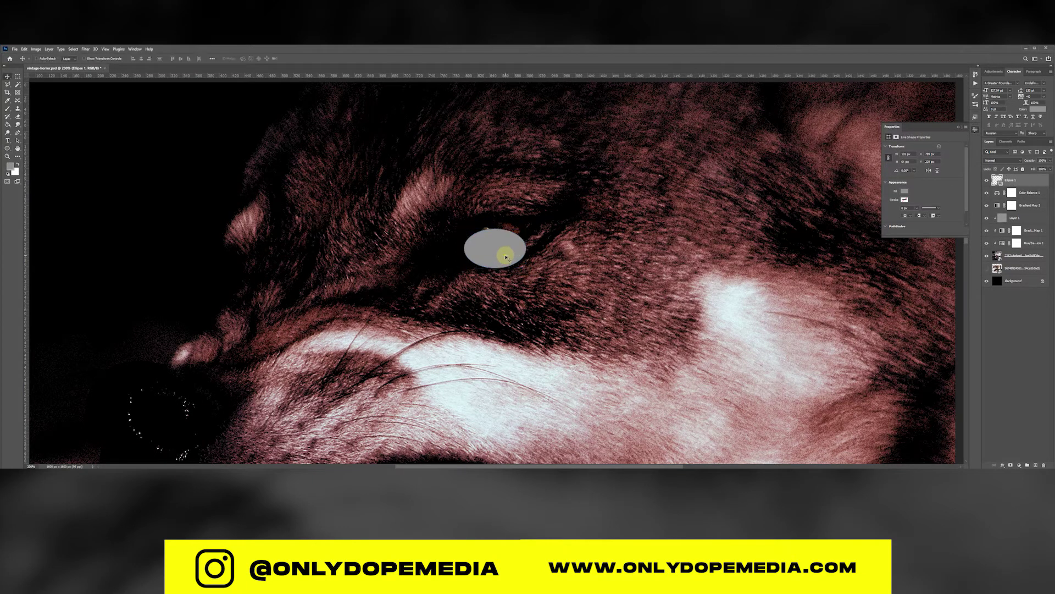
{"action": "left_click_drag", "start_coordinate": [507, 253], "coordinate": [531, 226]}
{"action": "key", "text": "ctrl+t"}
{"action": "key", "text": "Return"}
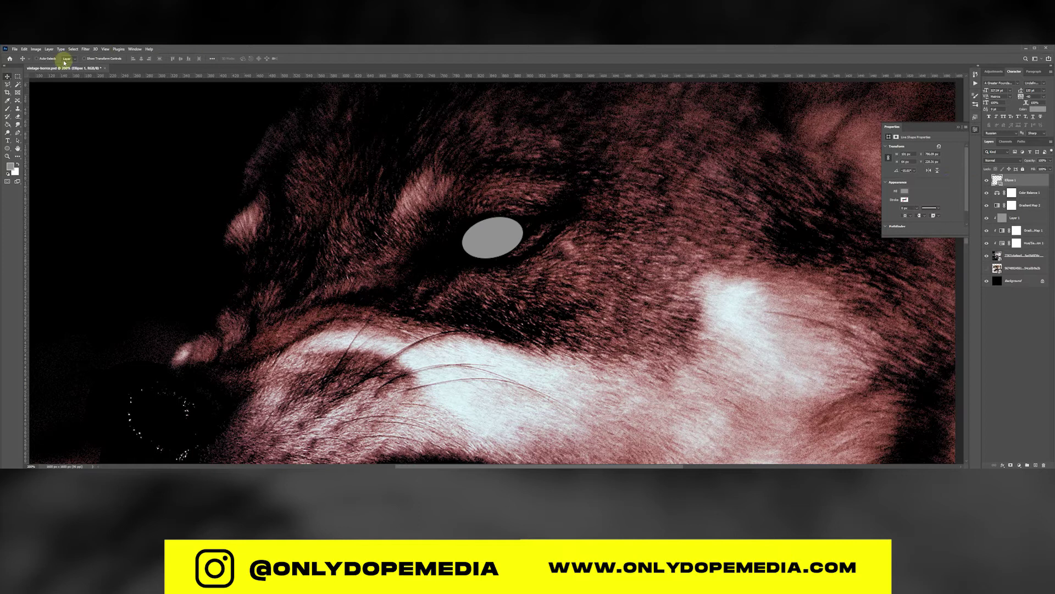
Fill the ellipse with the recently used deep red and rasterize its layer.
{"action": "left_click", "coordinate": [7, 149]}
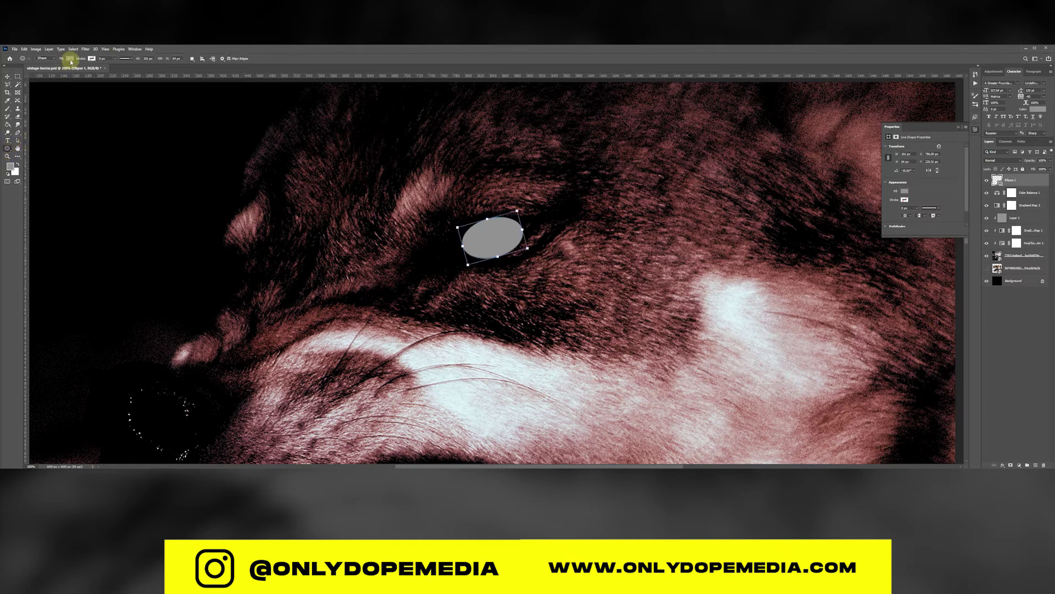
{"action": "left_click", "coordinate": [69, 58]}
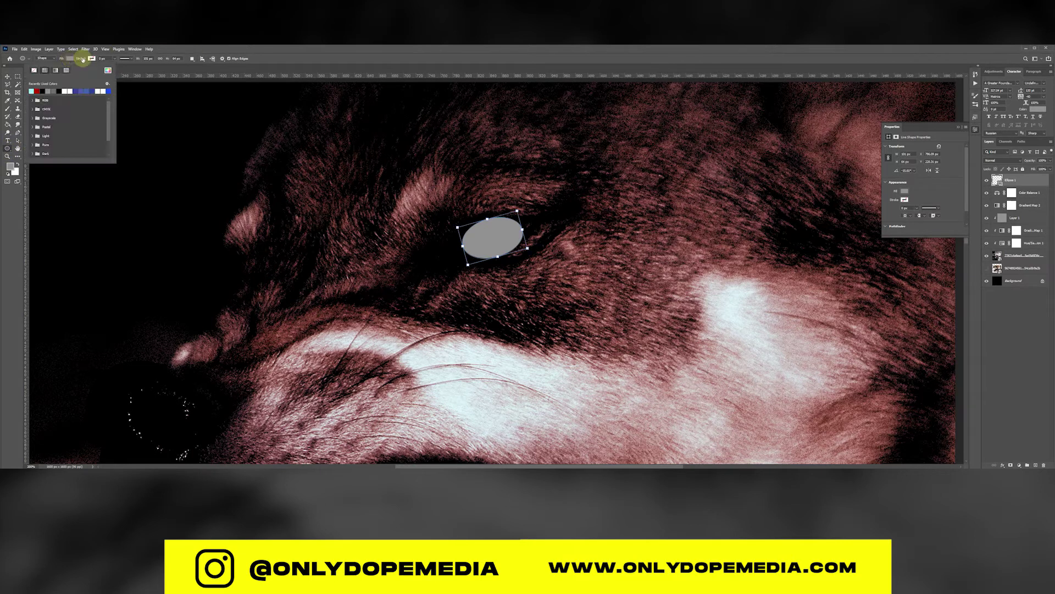
{"action": "left_click", "coordinate": [37, 91]}
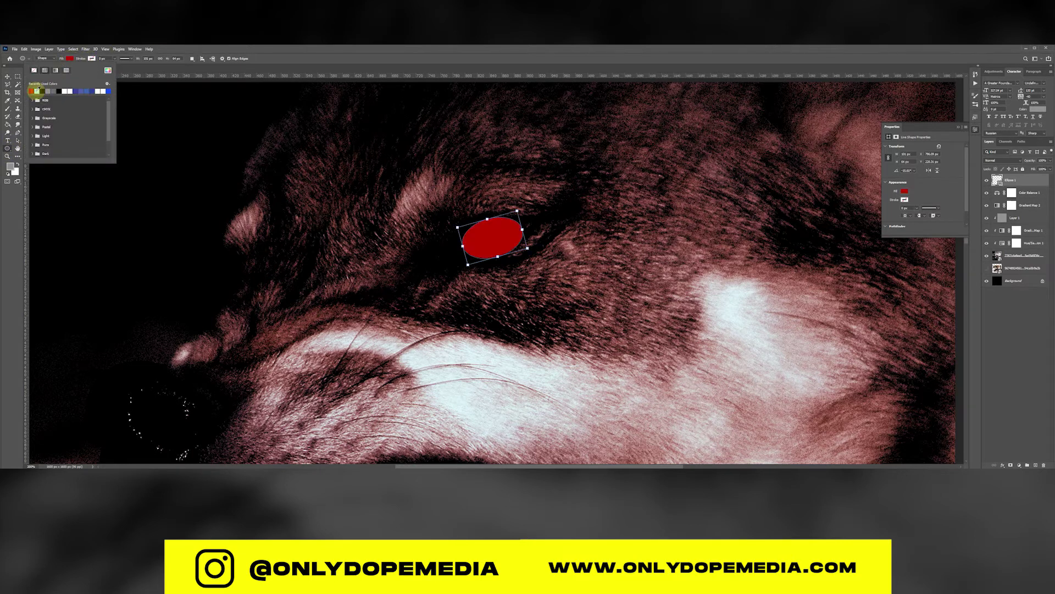
{"action": "left_click", "coordinate": [7, 77]}
{"action": "right_click", "coordinate": [1033, 182]}
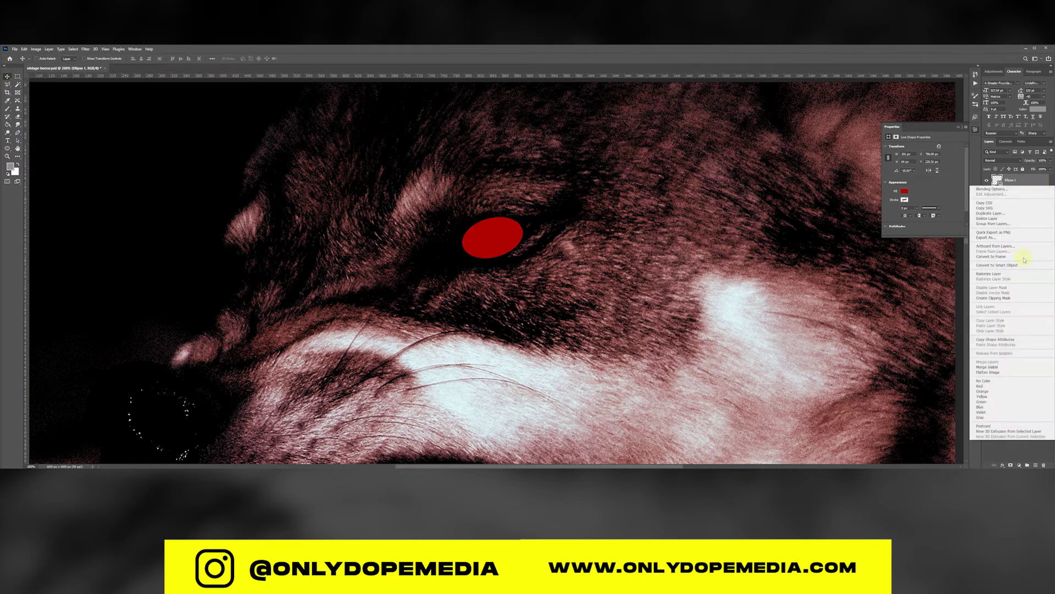
{"action": "left_click", "coordinate": [988, 274]}
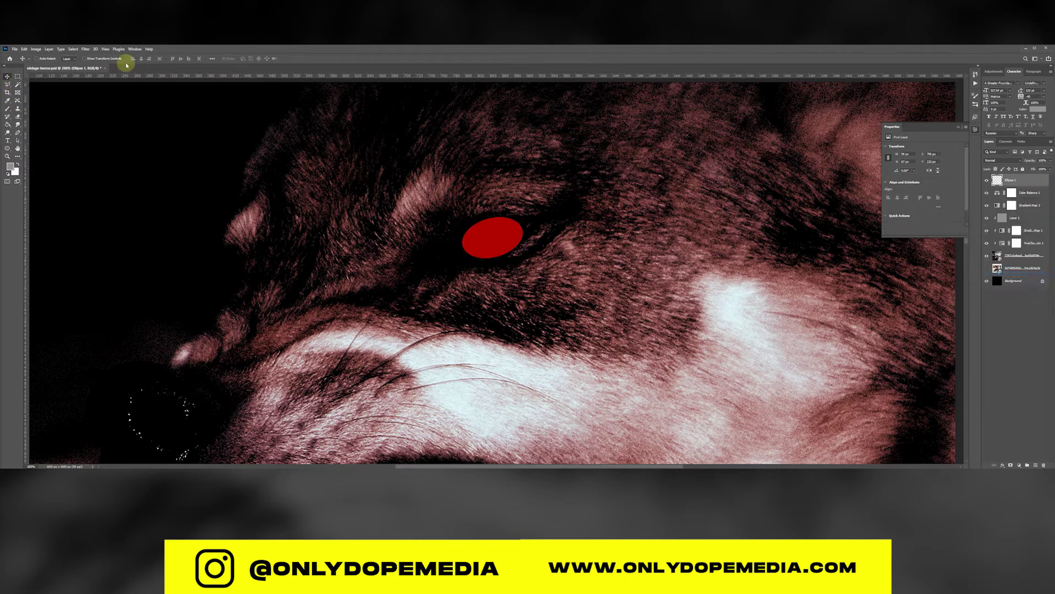
Apply a Gaussian Blur to the red ellipse with a small radius that softens its edges but keeps the oval solid.
{"action": "left_click", "coordinate": [86, 50]}
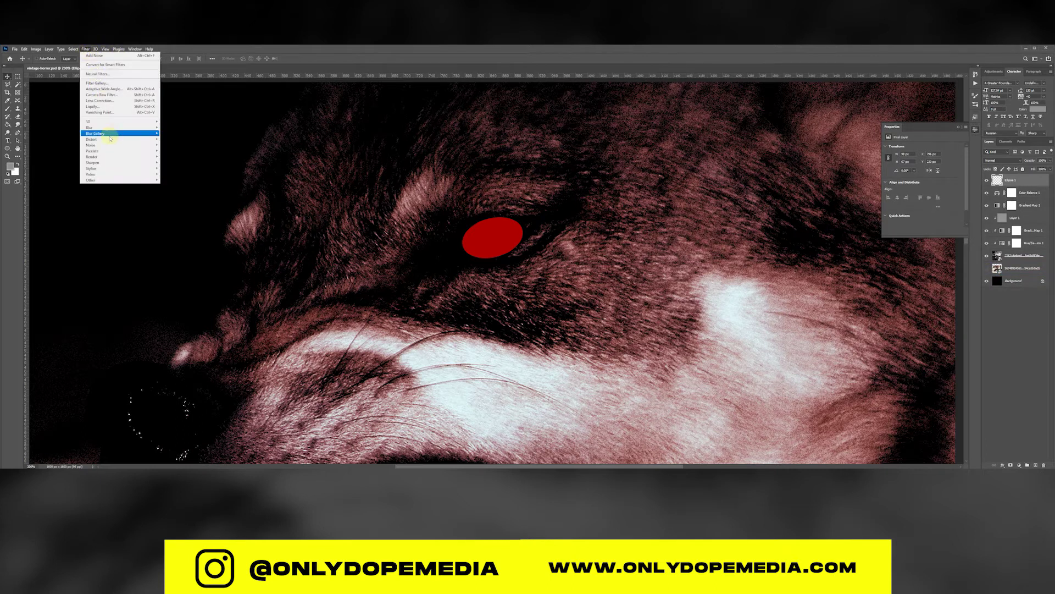
{"action": "mouse_move", "coordinate": [151, 131]}
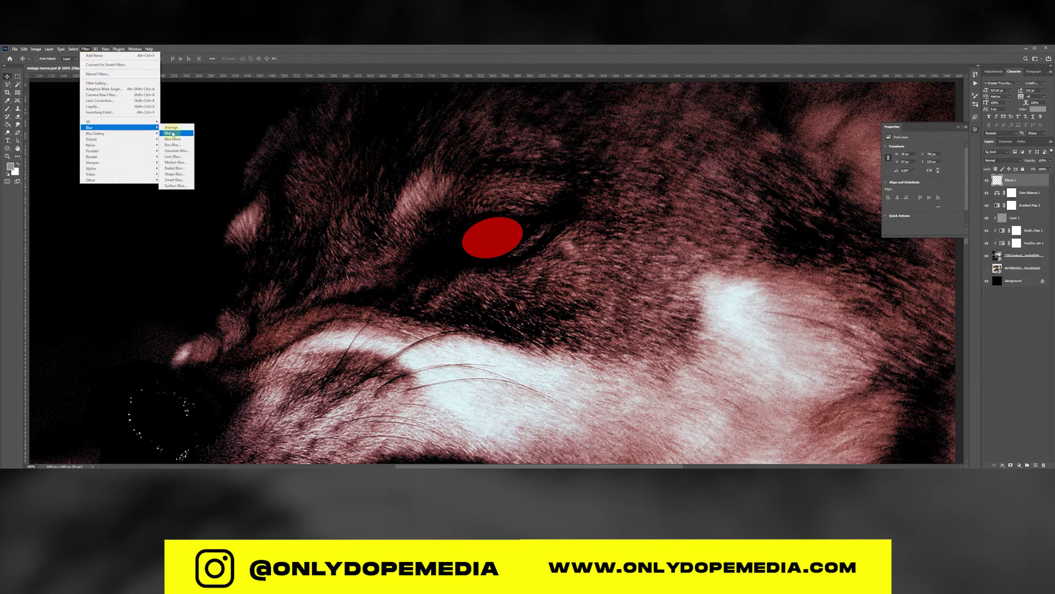
{"action": "left_click", "coordinate": [181, 150]}
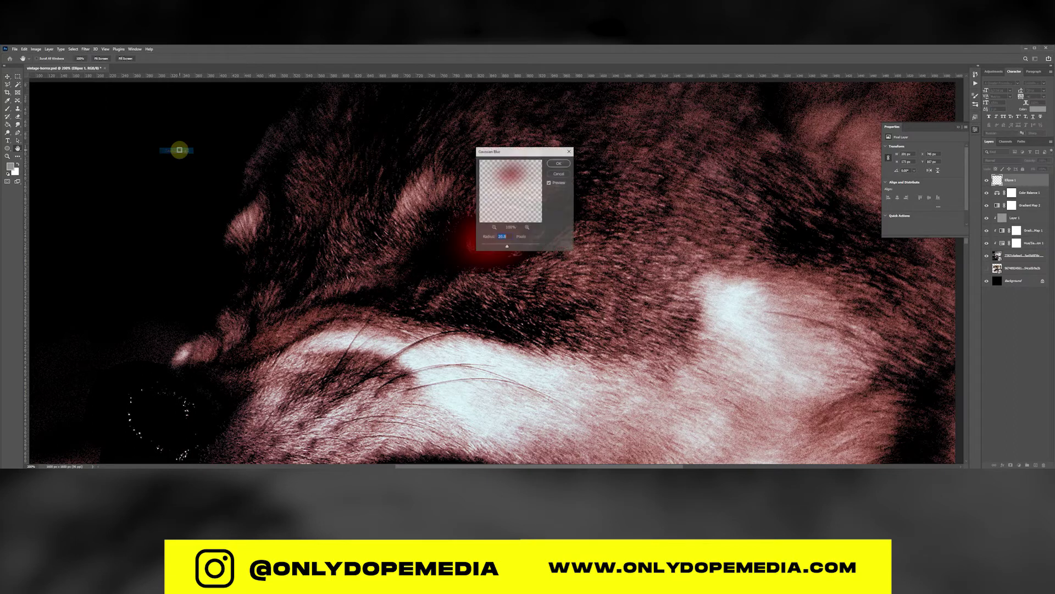
{"action": "left_click_drag", "start_coordinate": [497, 153], "coordinate": [639, 161]}
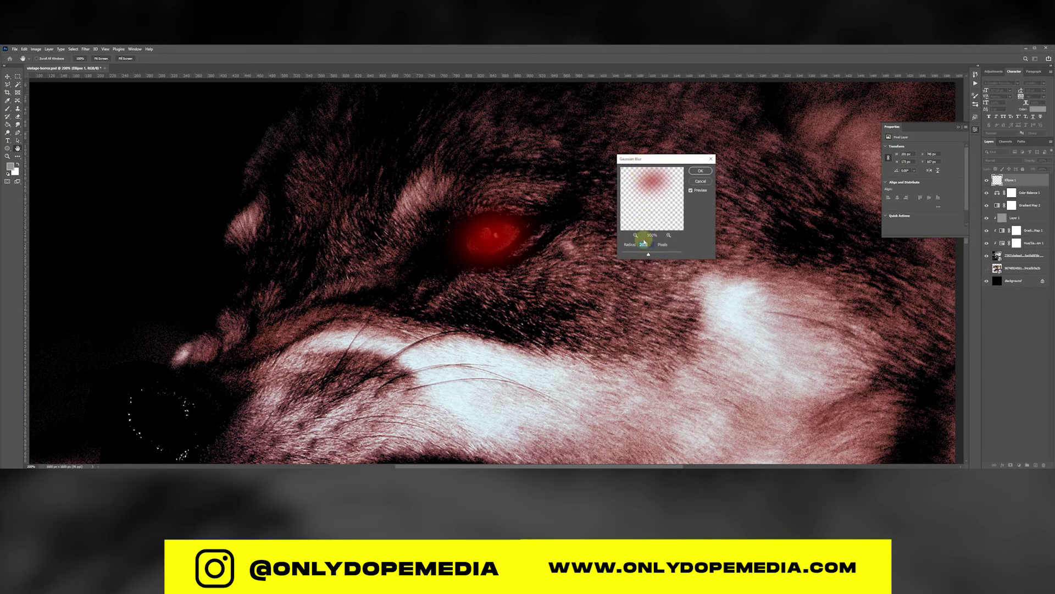
{"action": "left_click_drag", "start_coordinate": [640, 255], "coordinate": [636, 256]}
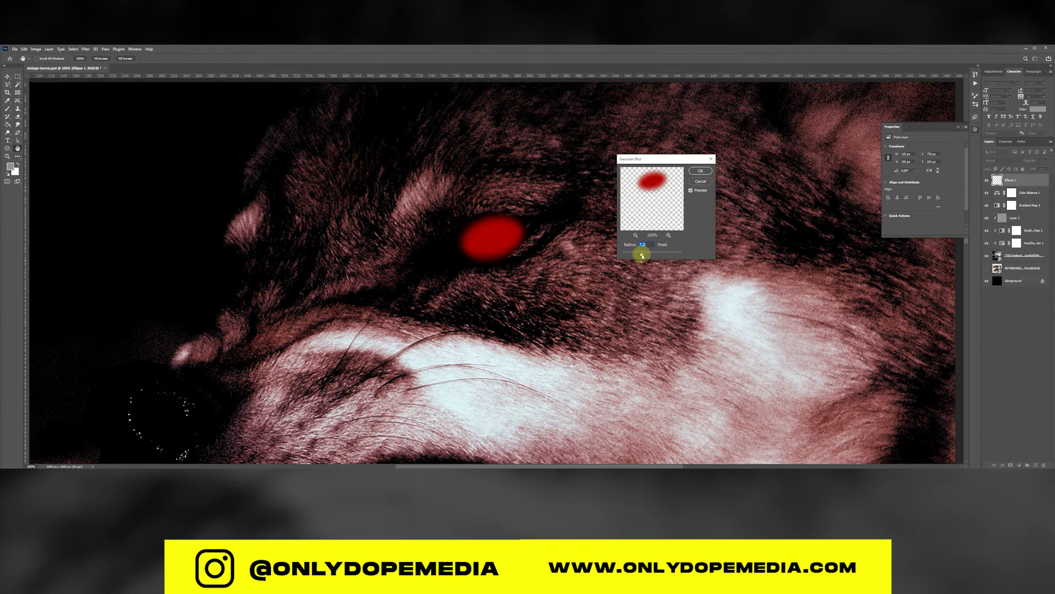
{"action": "left_click_drag", "start_coordinate": [642, 255], "coordinate": [644, 255]}
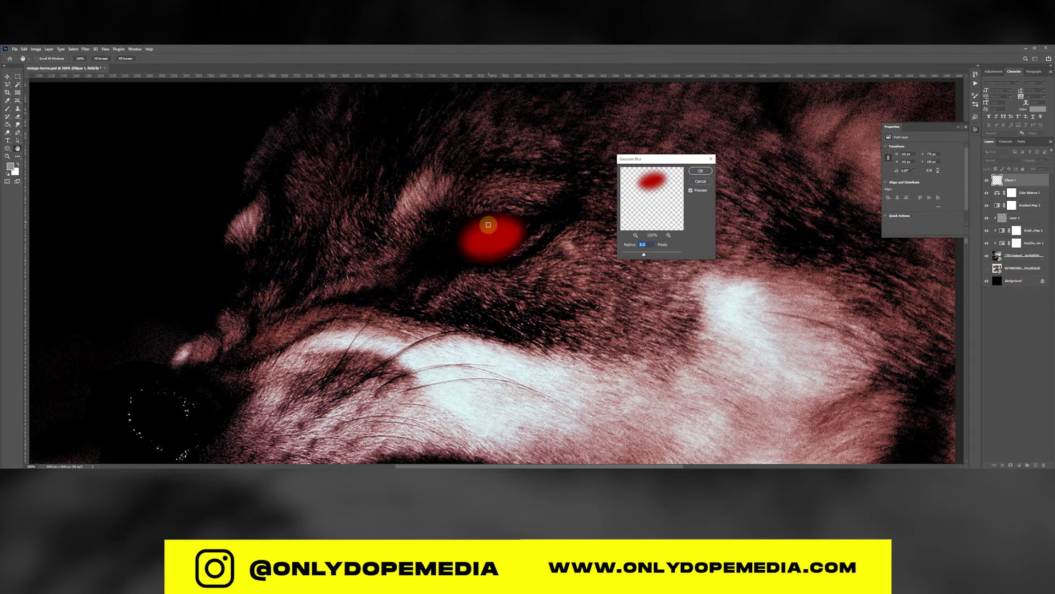
{"action": "left_click", "coordinate": [702, 172]}
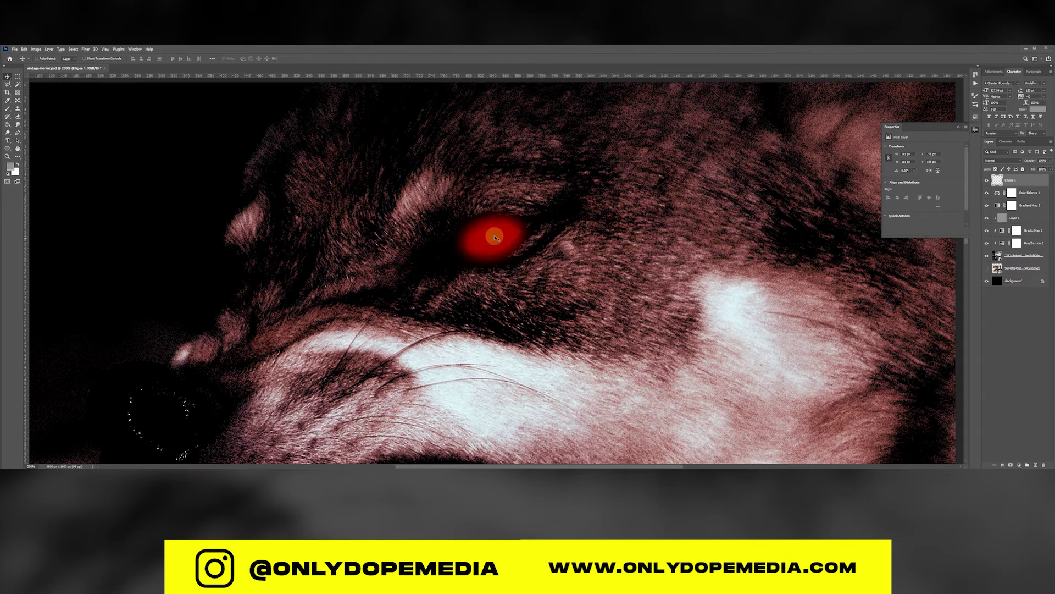
Add an Inner Glow effect to the blurred red ellipse layer and set the glow color to bright red.
{"action": "double_click", "coordinate": [1030, 180]}
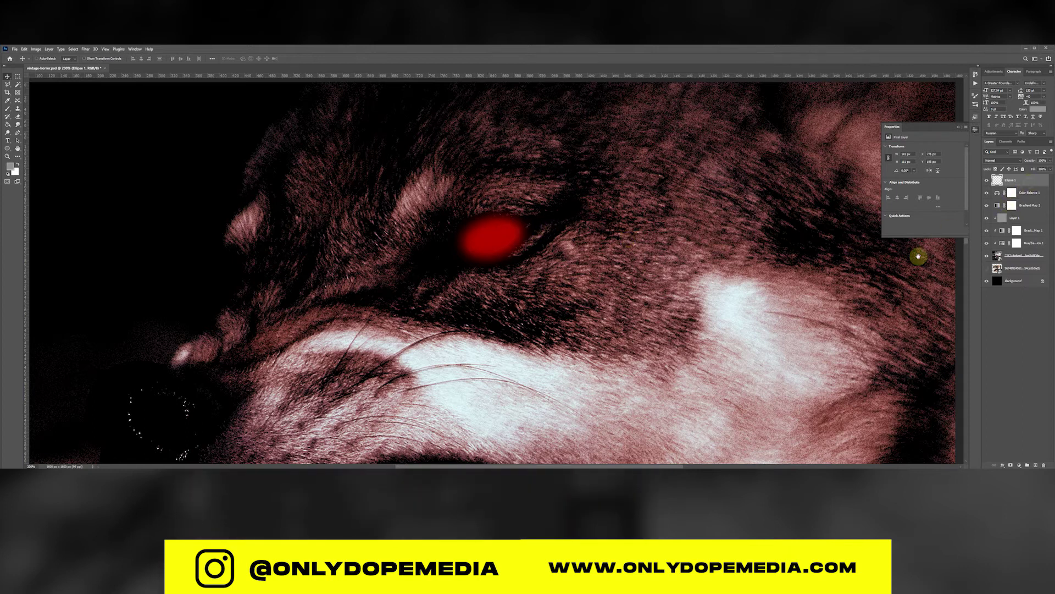
{"action": "left_click", "coordinate": [366, 374]}
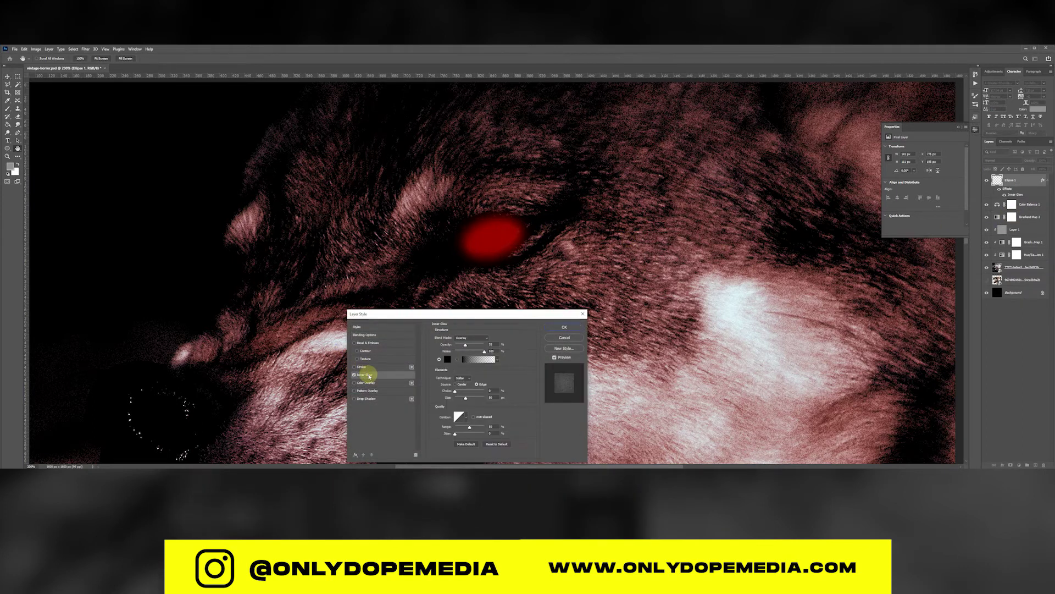
{"action": "left_click", "coordinate": [448, 358]}
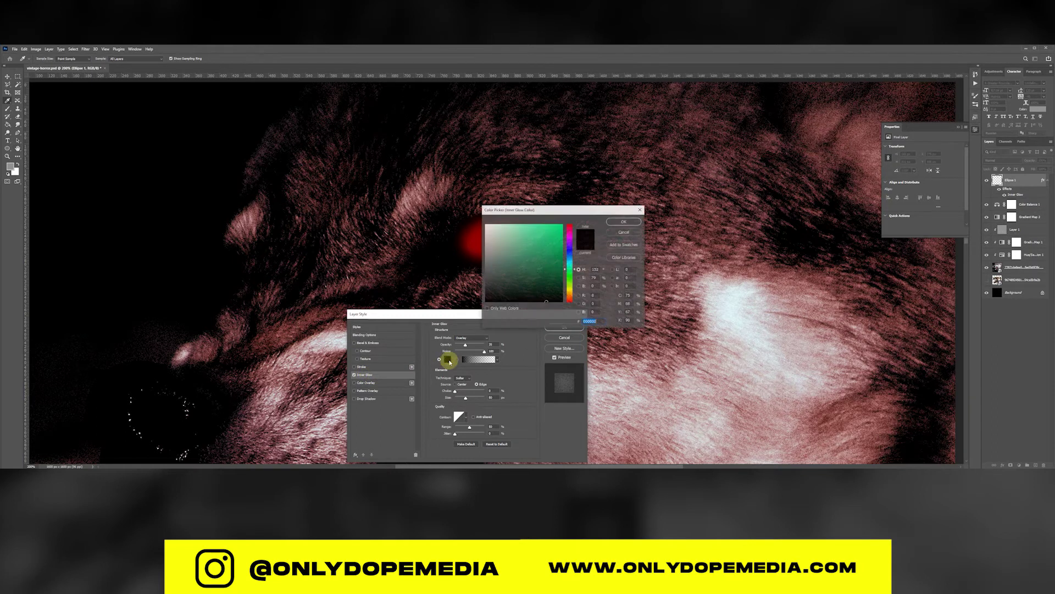
{"action": "left_click", "coordinate": [570, 232]}
{"action": "left_click_drag", "start_coordinate": [570, 231], "coordinate": [546, 223]}
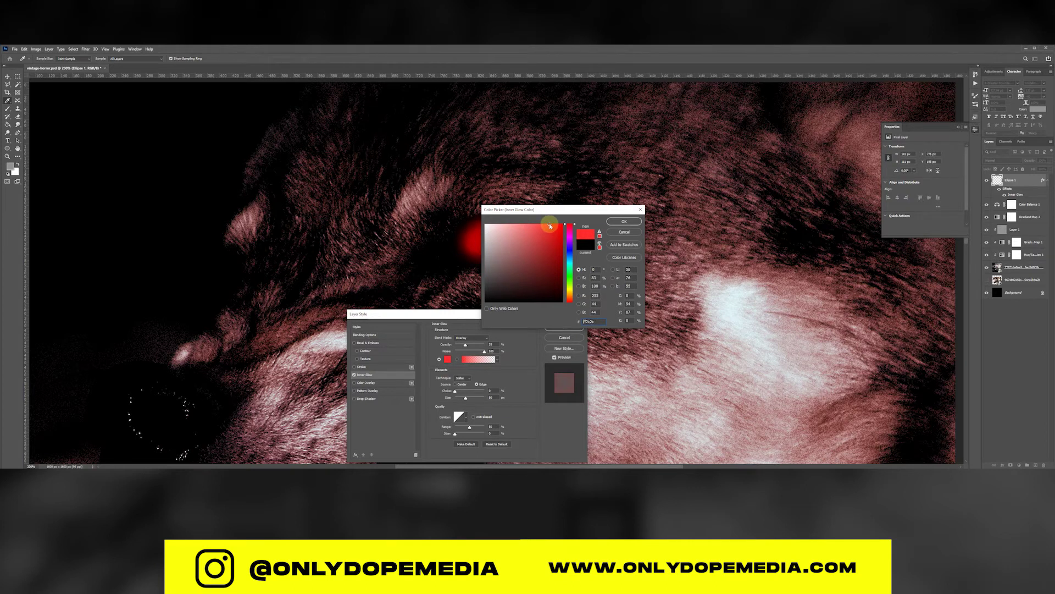
{"action": "left_click", "coordinate": [624, 221]}
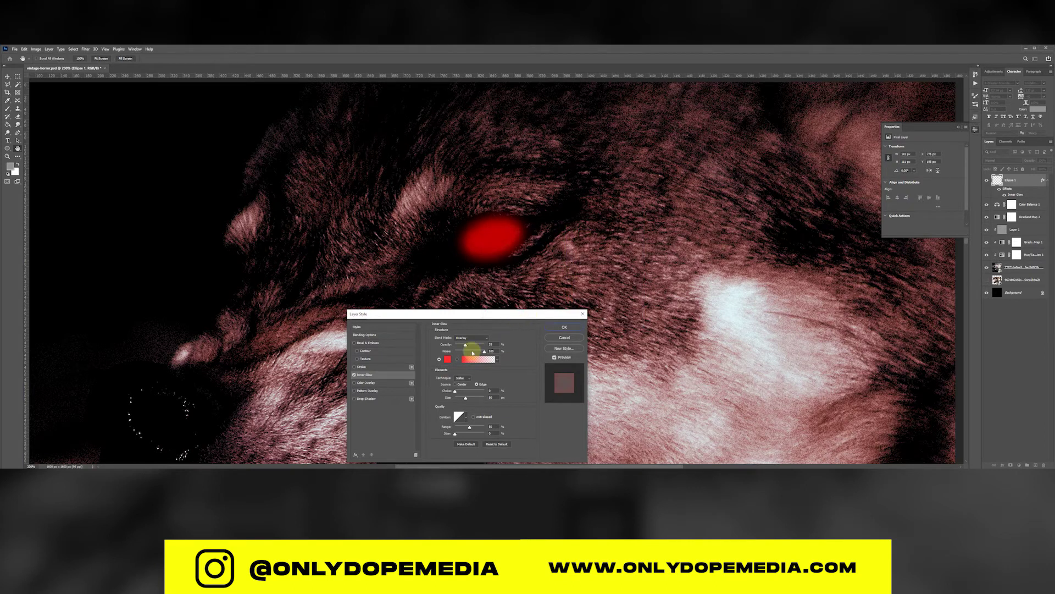
Raise the inner glow's opacity, set its blend mode to Normal and apply the layer style.
{"action": "left_click_drag", "start_coordinate": [472, 352], "coordinate": [476, 344]}
{"action": "left_click", "coordinate": [471, 337]}
{"action": "left_click", "coordinate": [467, 334]}
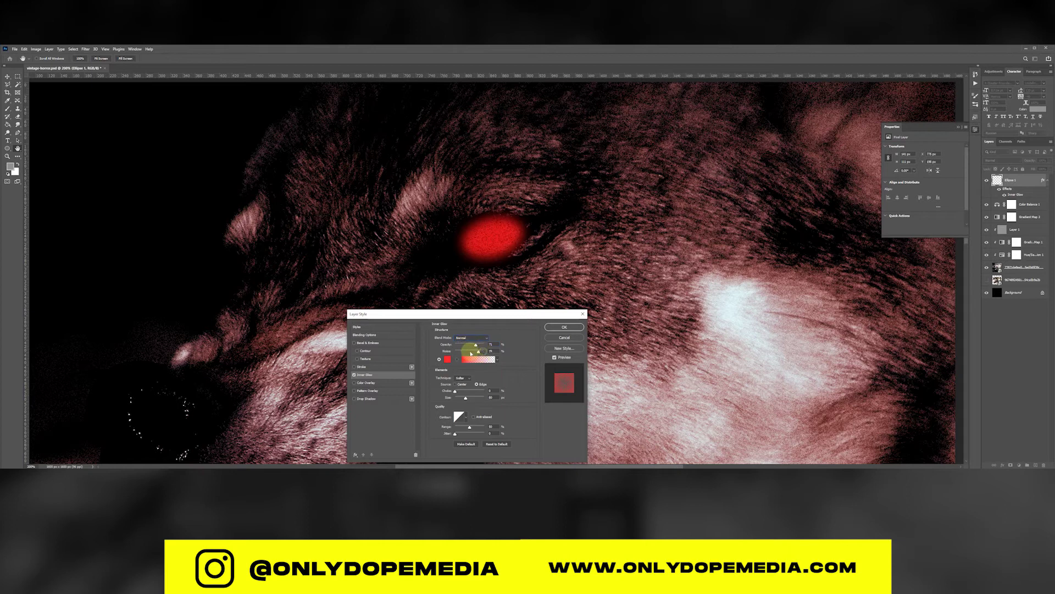
{"action": "left_click", "coordinate": [564, 326]}
Set the ellipse layer's blend mode to Linear Dodge (Add) and put away the floating layer properties.
{"action": "left_click", "coordinate": [1001, 160]}
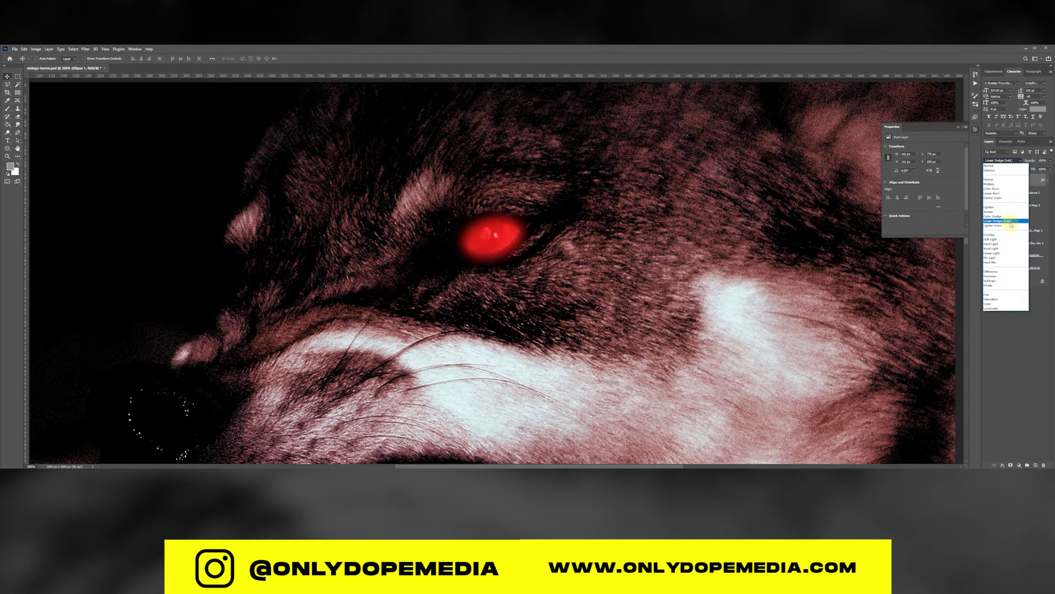
{"action": "left_click", "coordinate": [1011, 222]}
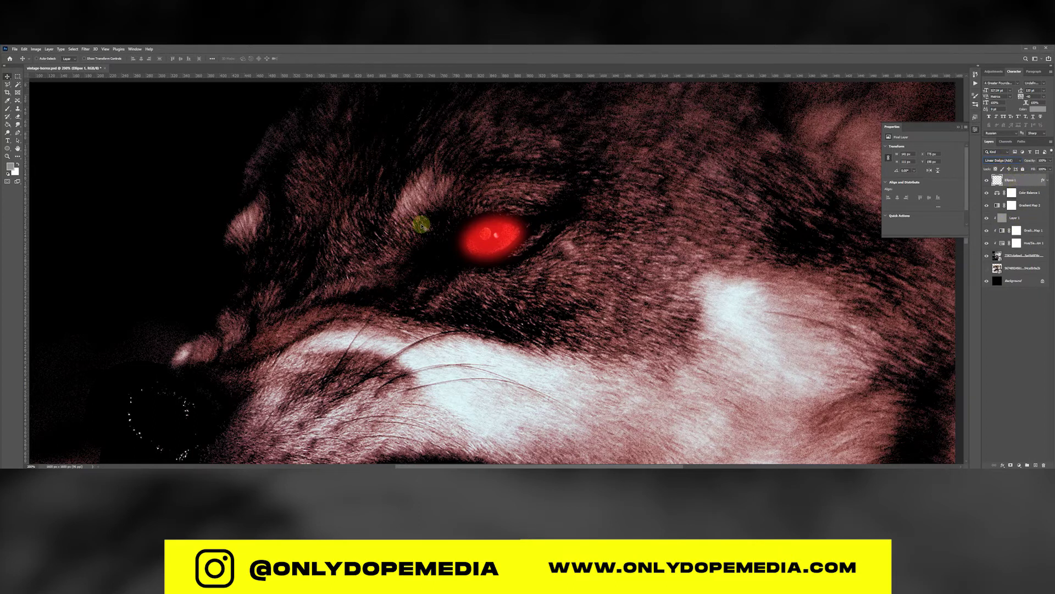
{"action": "left_click", "coordinate": [959, 129]}
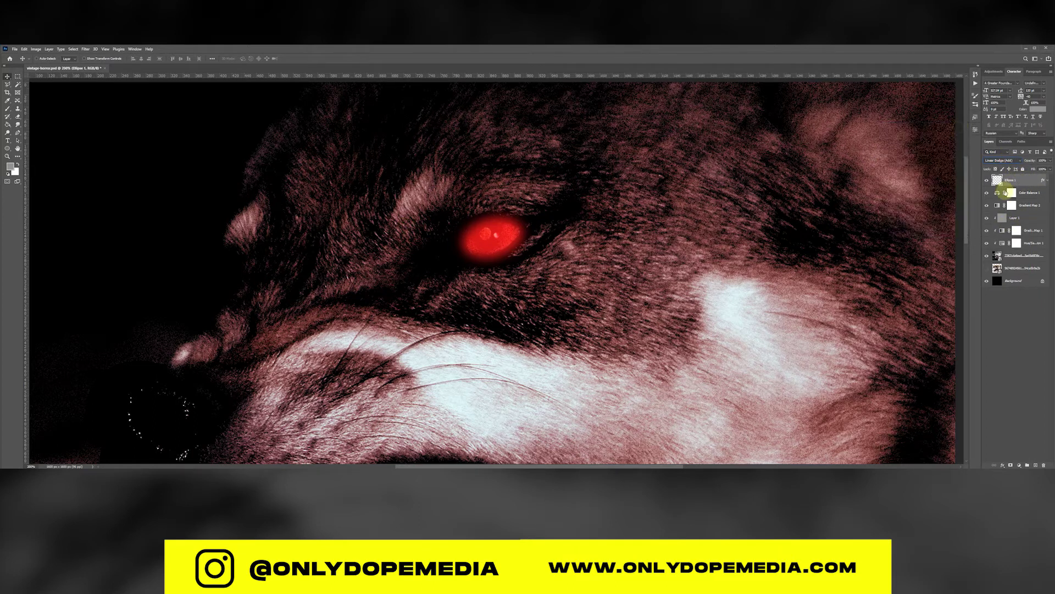
Adjust the opacity of the Gradient Map layer beneath Color Balance to give the wolf a stronger red tint.
{"action": "left_click", "coordinate": [992, 196]}
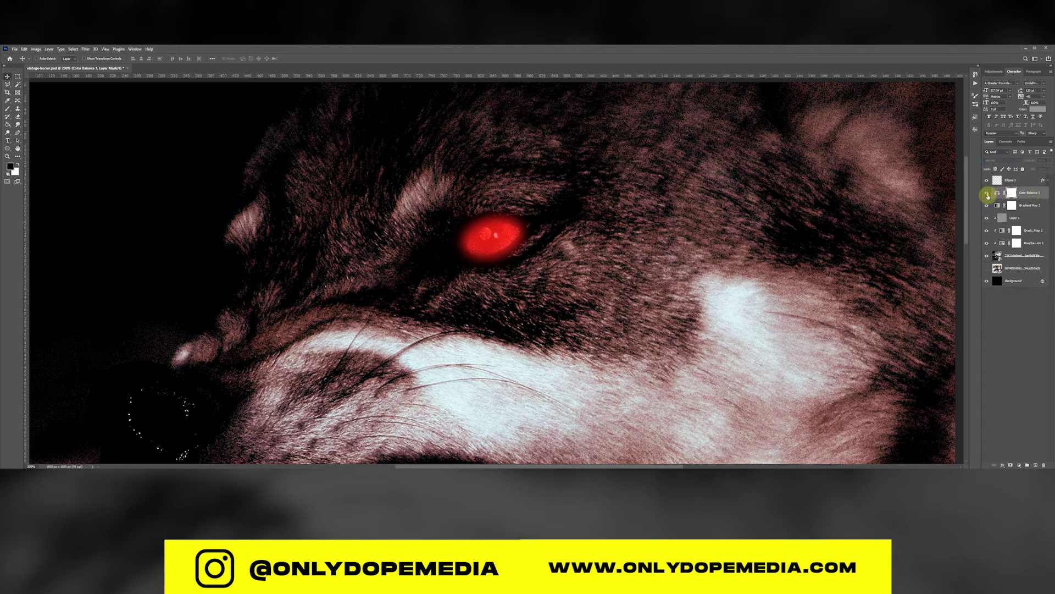
{"action": "left_click", "coordinate": [986, 206]}
{"action": "left_click", "coordinate": [986, 206]}
{"action": "left_click", "coordinate": [1028, 205]}
{"action": "left_click_drag", "start_coordinate": [1037, 161], "coordinate": [1051, 162]}
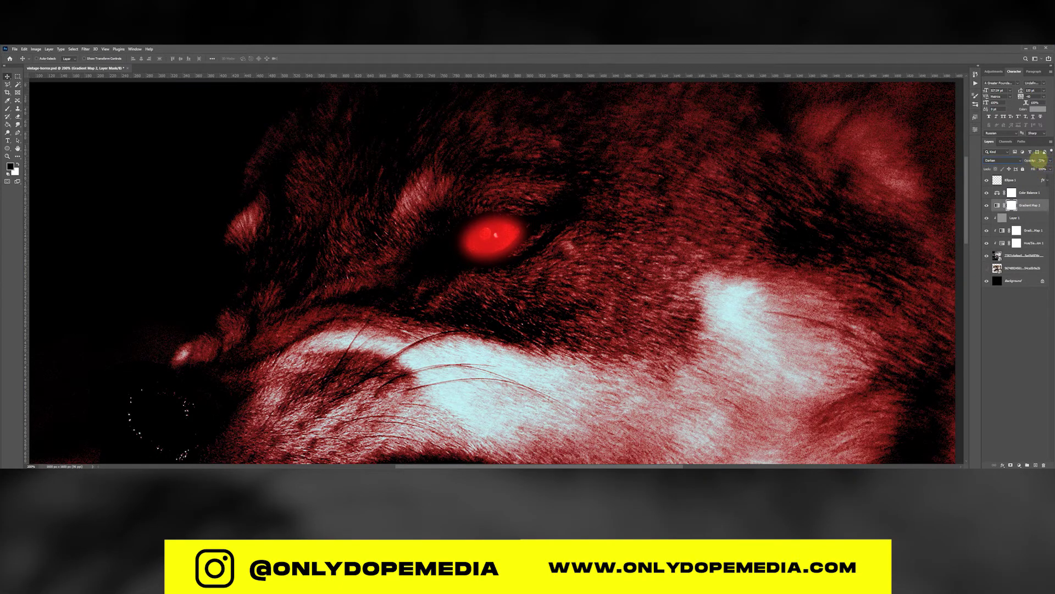
{"action": "left_click", "coordinate": [1042, 160]}
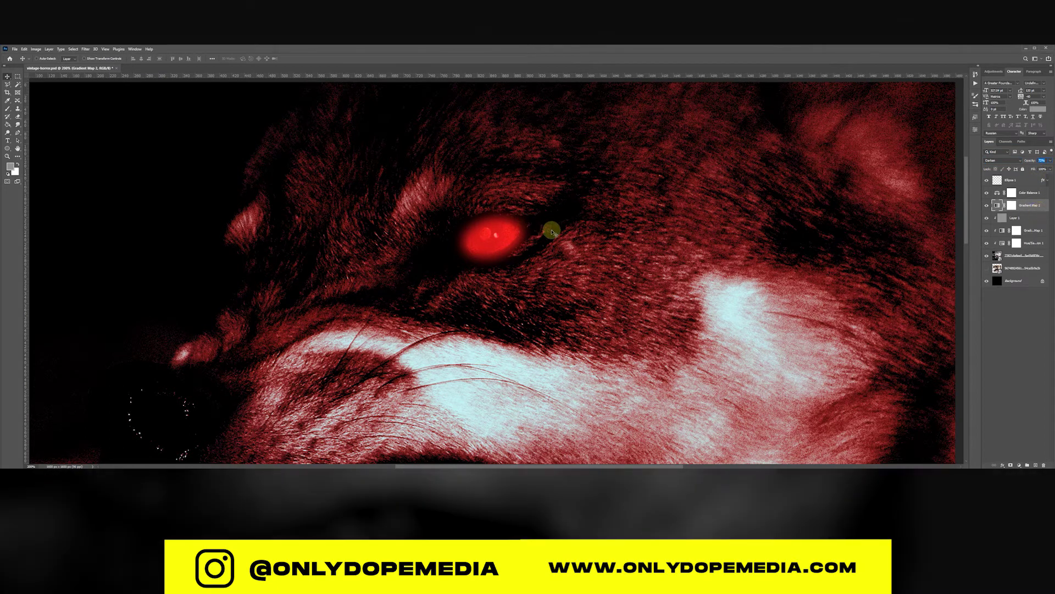
{"action": "key", "text": "ctrl+minus"}
{"action": "key", "text": "ctrl+minus"}
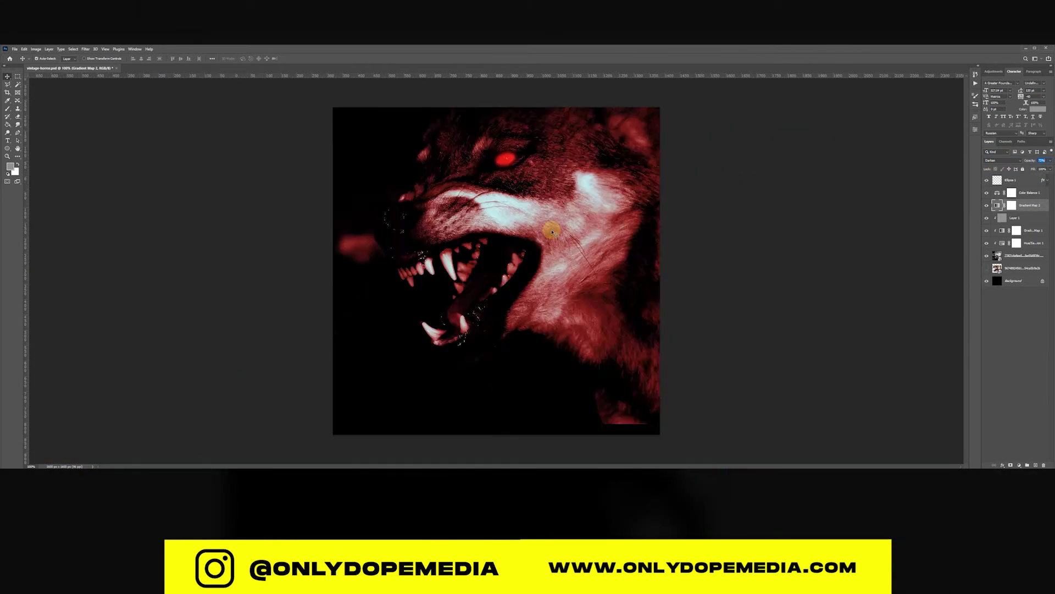
{"action": "key", "text": "ctrl+plus"}
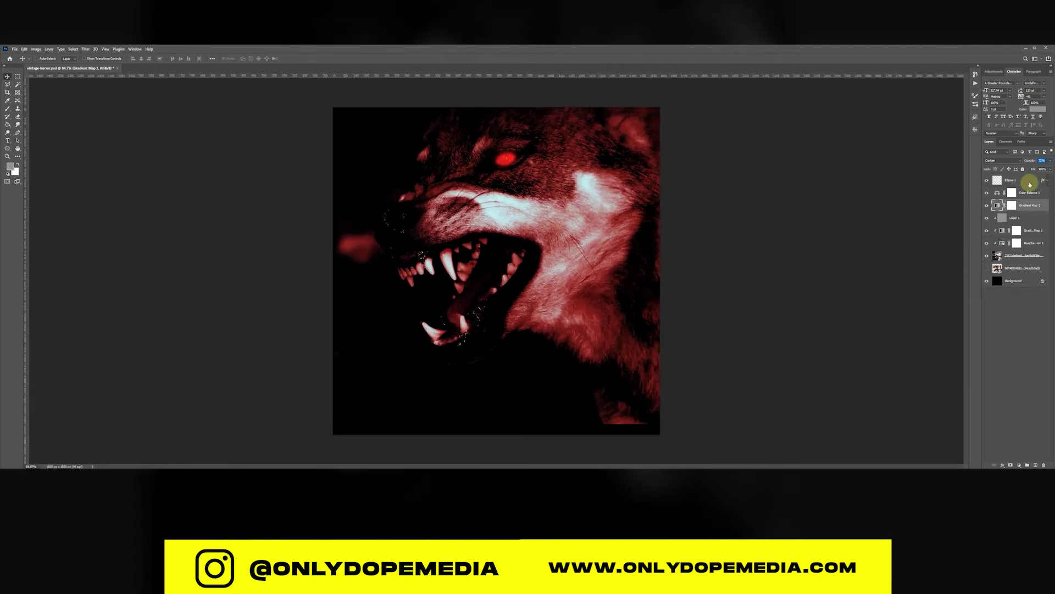
{"action": "left_click", "coordinate": [1029, 183]}
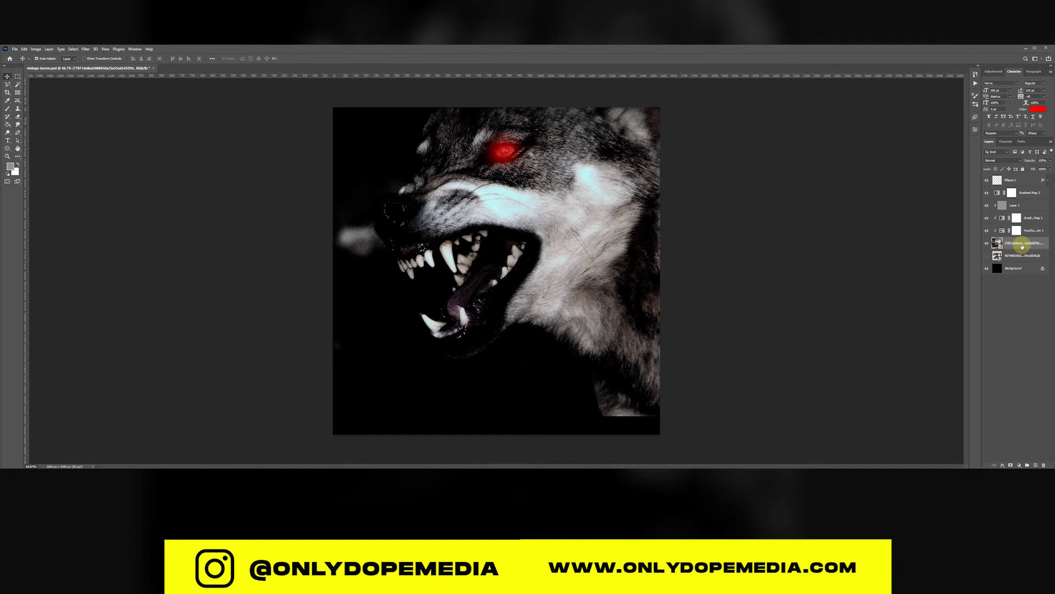
Duplicate the wolf photo layer and move the original above Ellipse 1 at the top of the layer stack.
{"action": "key", "text": "ctrl+j"}
{"action": "left_click", "coordinate": [1021, 256]}
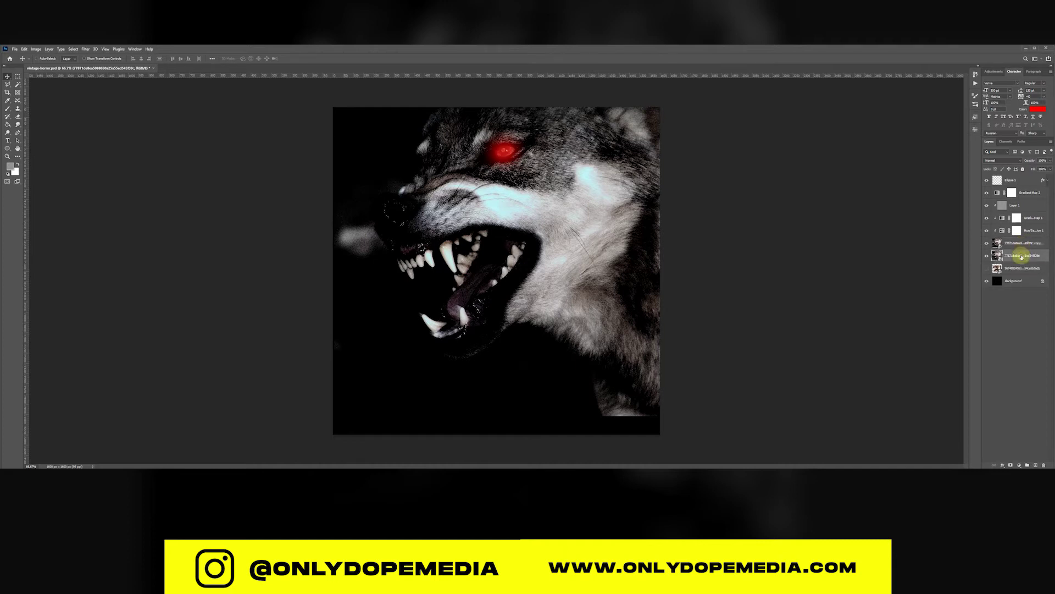
{"action": "left_click_drag", "start_coordinate": [1020, 256], "coordinate": [1017, 180]}
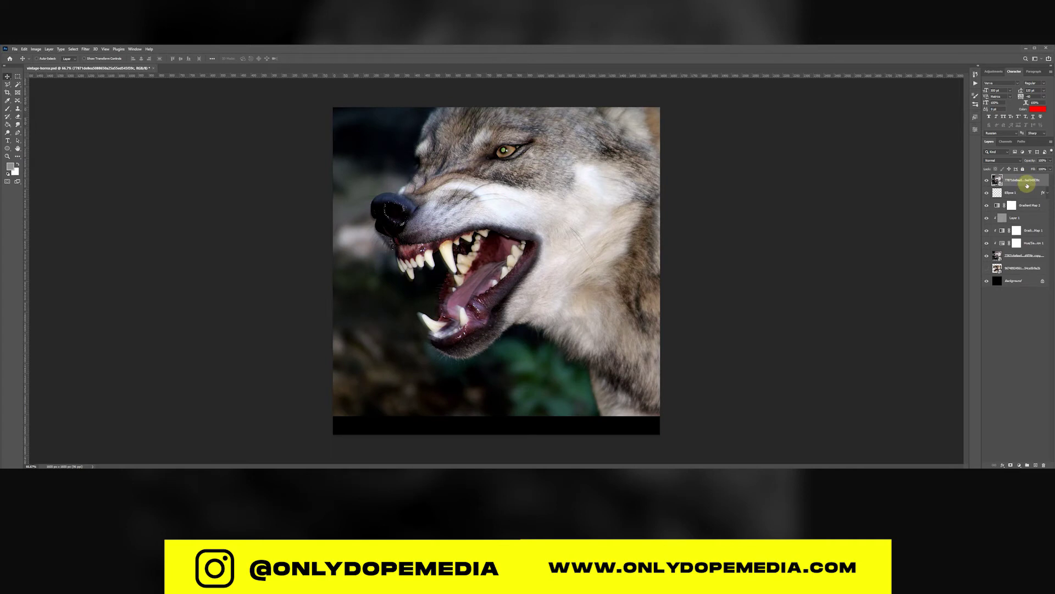
Convert the top wolf layer to black and white, lowering the reds, yellows and magentas.
{"action": "left_click", "coordinate": [35, 49]}
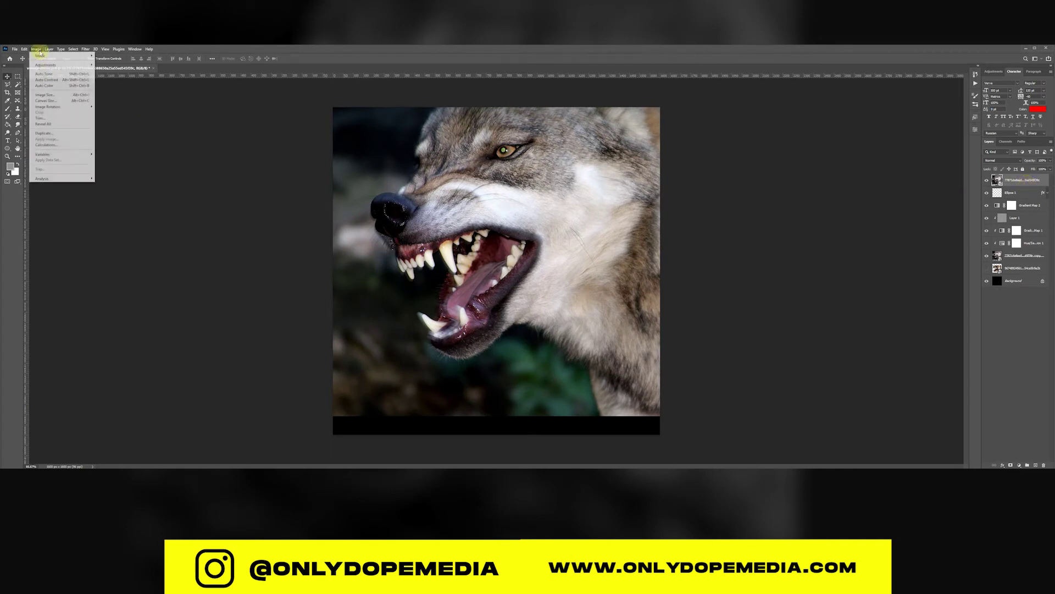
{"action": "mouse_move", "coordinate": [81, 65]}
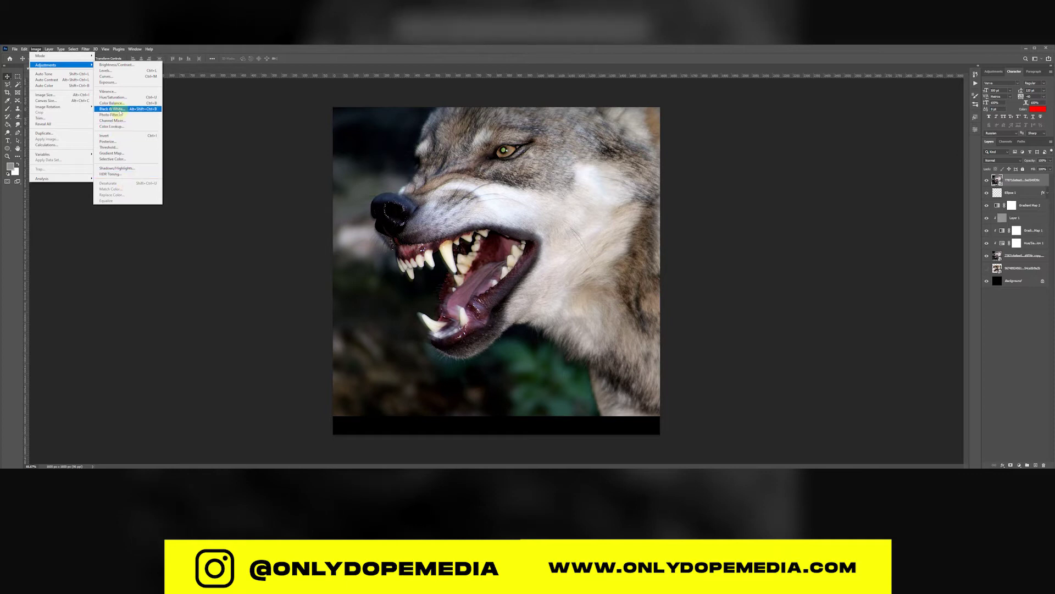
{"action": "left_click", "coordinate": [115, 109]}
{"action": "left_click_drag", "start_coordinate": [506, 164], "coordinate": [652, 189]}
{"action": "left_click_drag", "start_coordinate": [660, 234], "coordinate": [644, 236]}
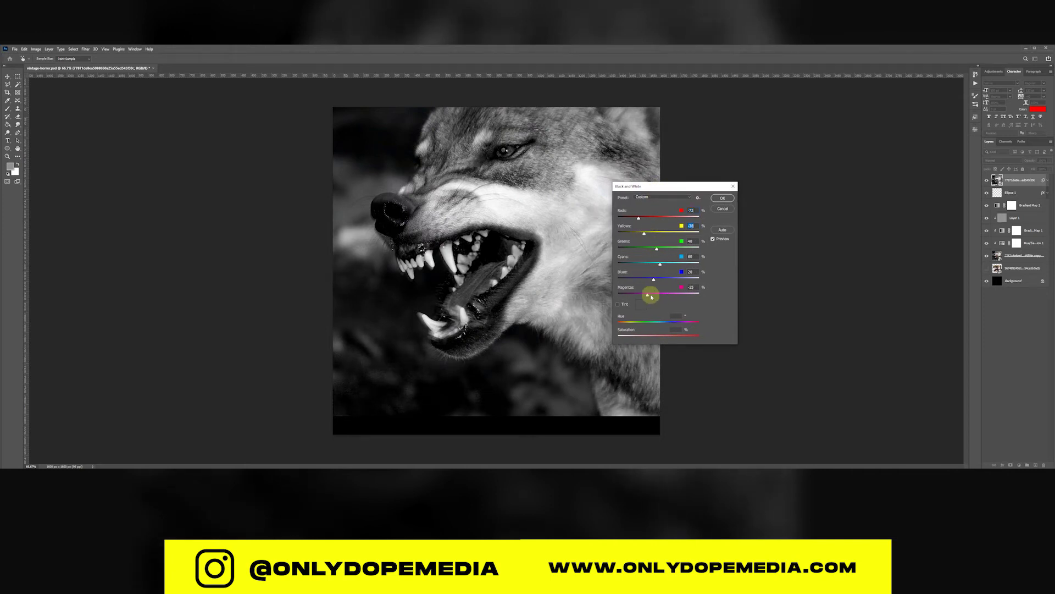
{"action": "left_click", "coordinate": [722, 198]}
Apply a Motion Blur to the black-and-white wolf layer, changing the blur angle and shortening the distance.
{"action": "left_click", "coordinate": [85, 49]}
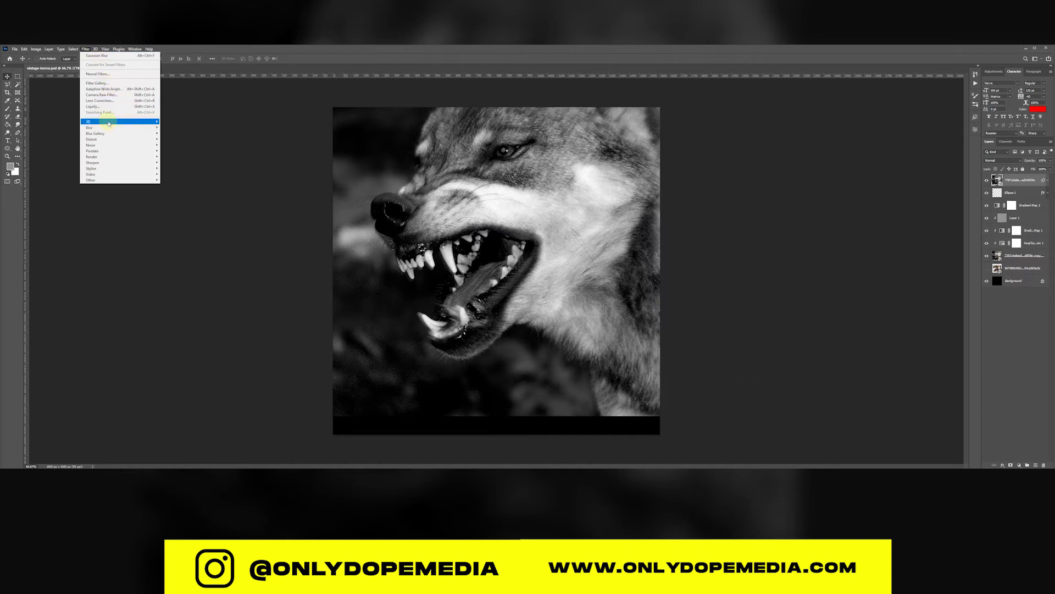
{"action": "mouse_move", "coordinate": [110, 128]}
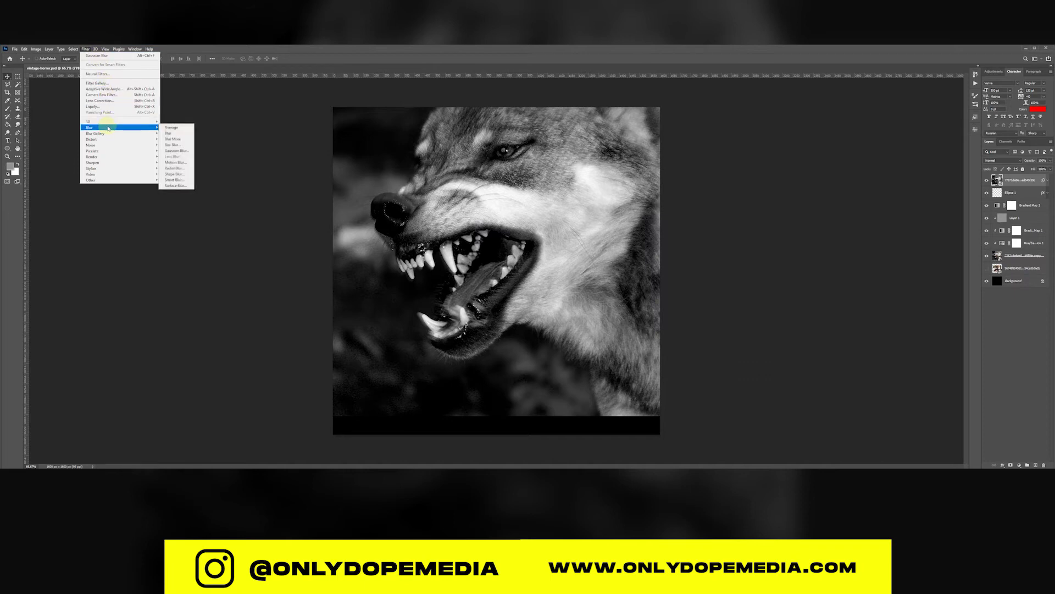
{"action": "left_click", "coordinate": [175, 162]}
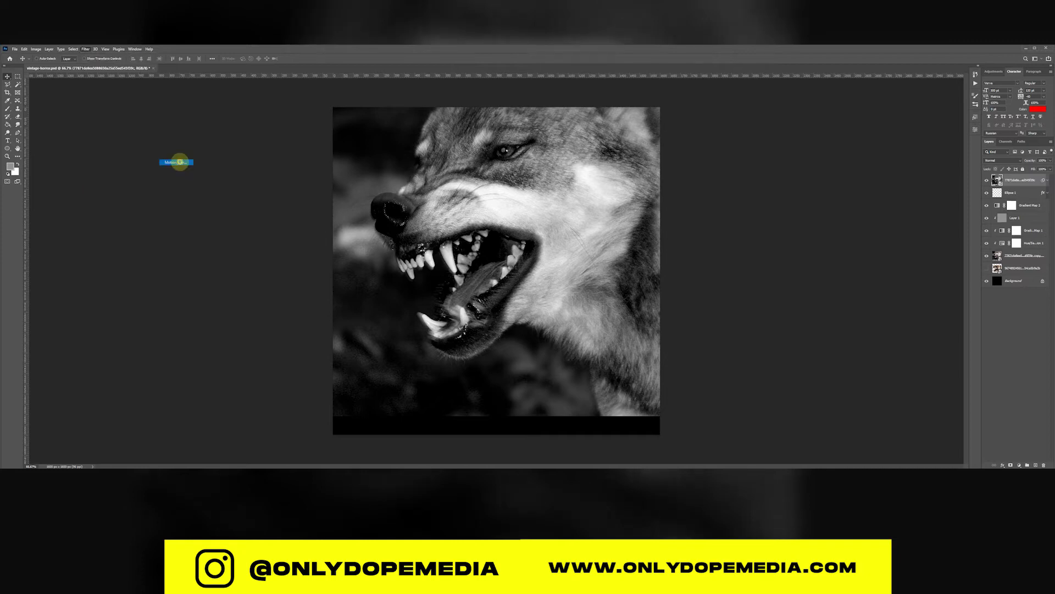
{"action": "left_click_drag", "start_coordinate": [512, 145], "coordinate": [623, 178]}
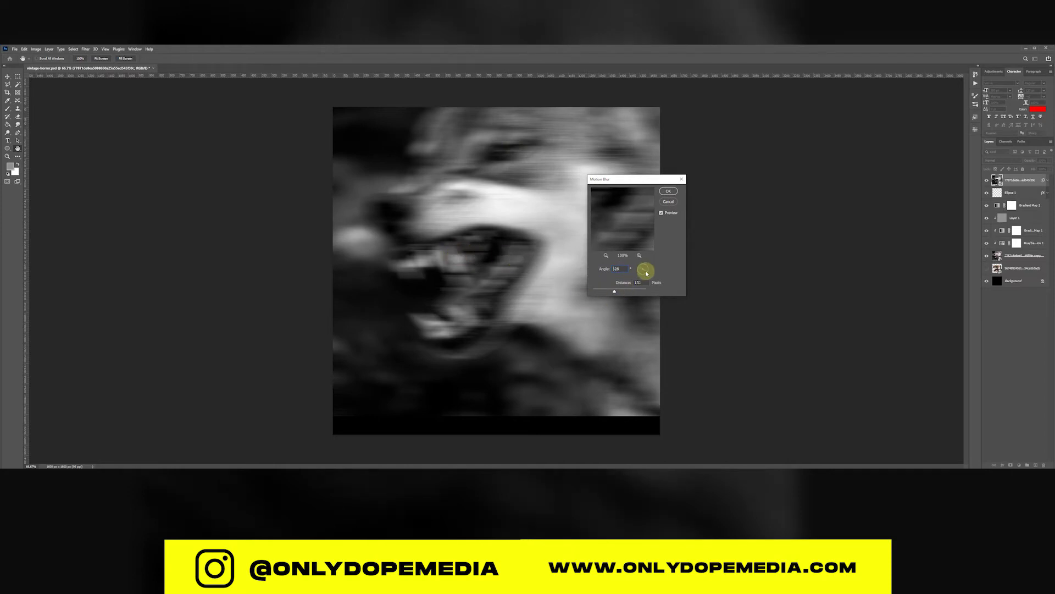
{"action": "left_click_drag", "start_coordinate": [640, 269], "coordinate": [609, 292]}
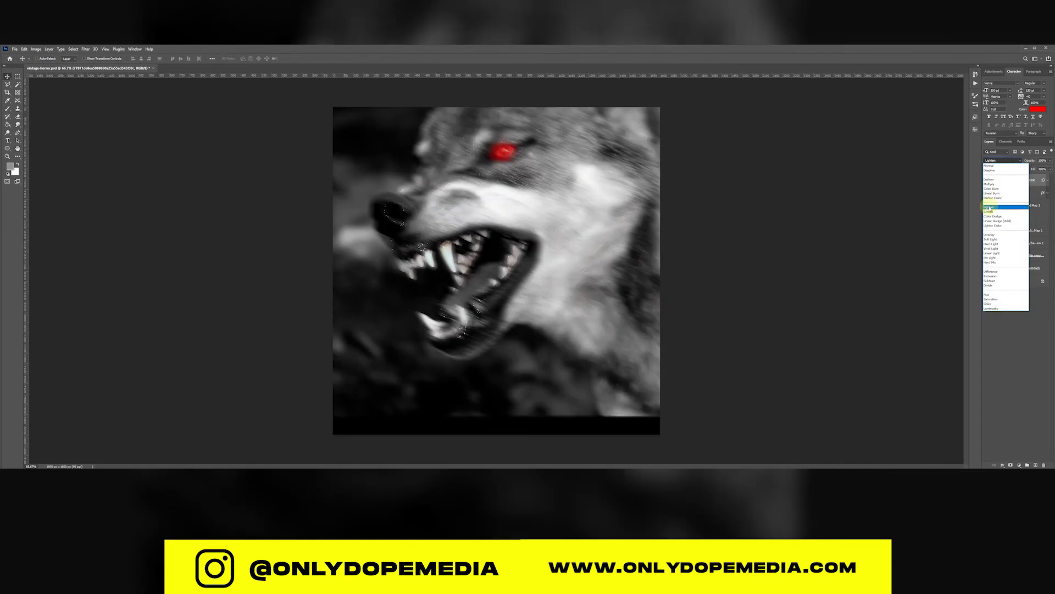
Blend the blurred wolf layer in Screen mode at low opacity and shift it slightly off the photo below.
{"action": "left_click", "coordinate": [988, 212]}
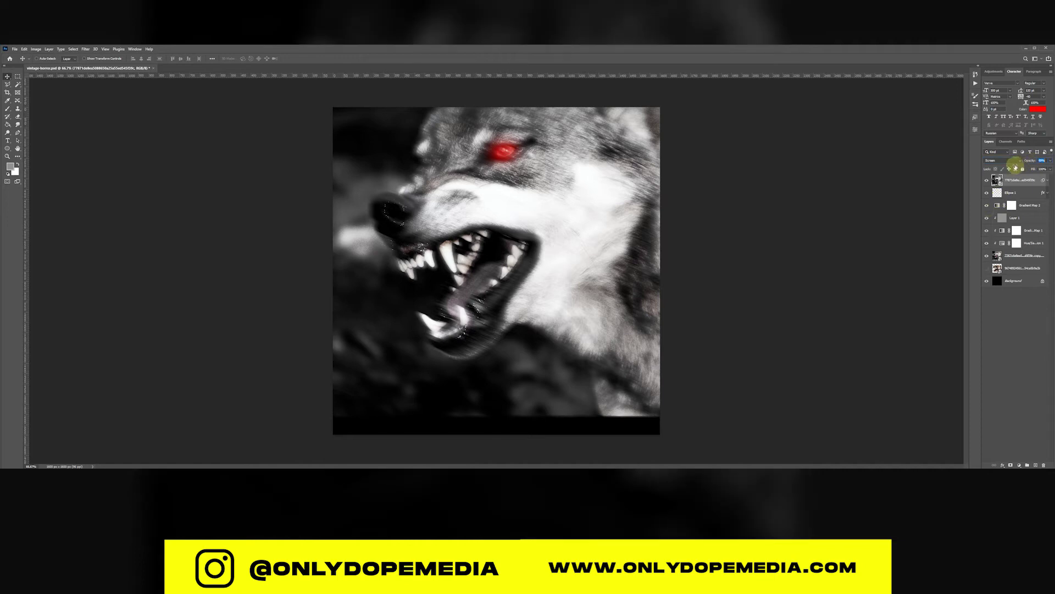
{"action": "left_click_drag", "start_coordinate": [1008, 167], "coordinate": [1006, 168]}
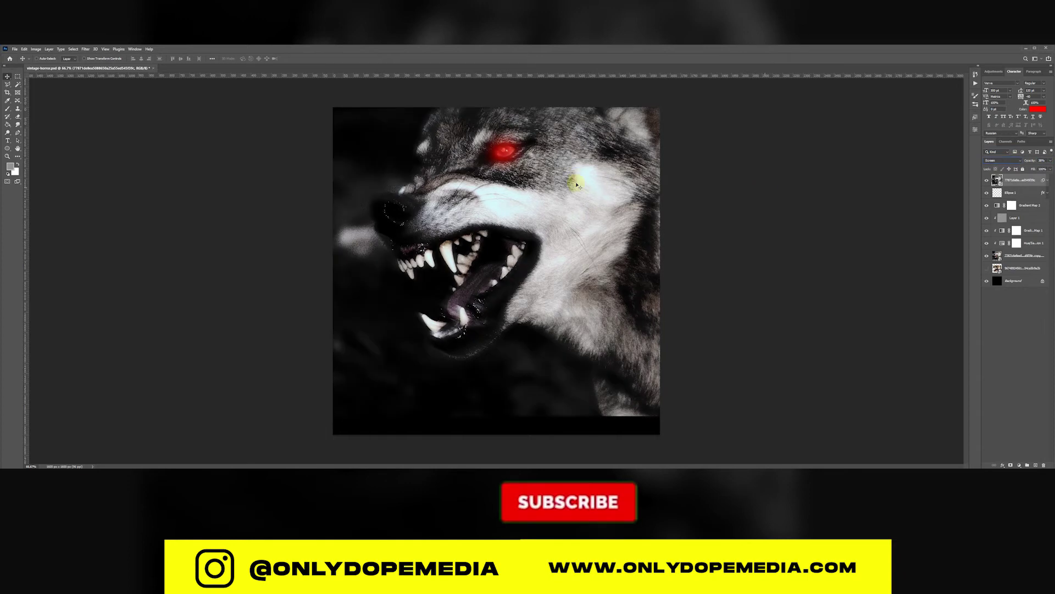
{"action": "left_click", "coordinate": [984, 291]}
{"action": "left_click", "coordinate": [529, 203]}
{"action": "left_click", "coordinate": [607, 230], "text": "ctrl"}
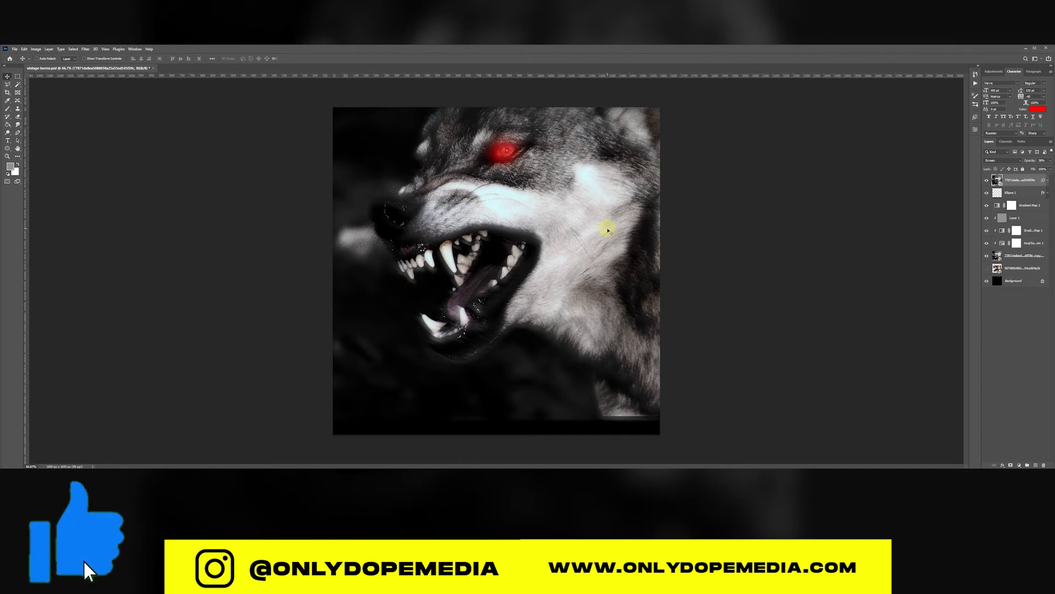
{"action": "left_click_drag", "start_coordinate": [587, 226], "coordinate": [586, 227]}
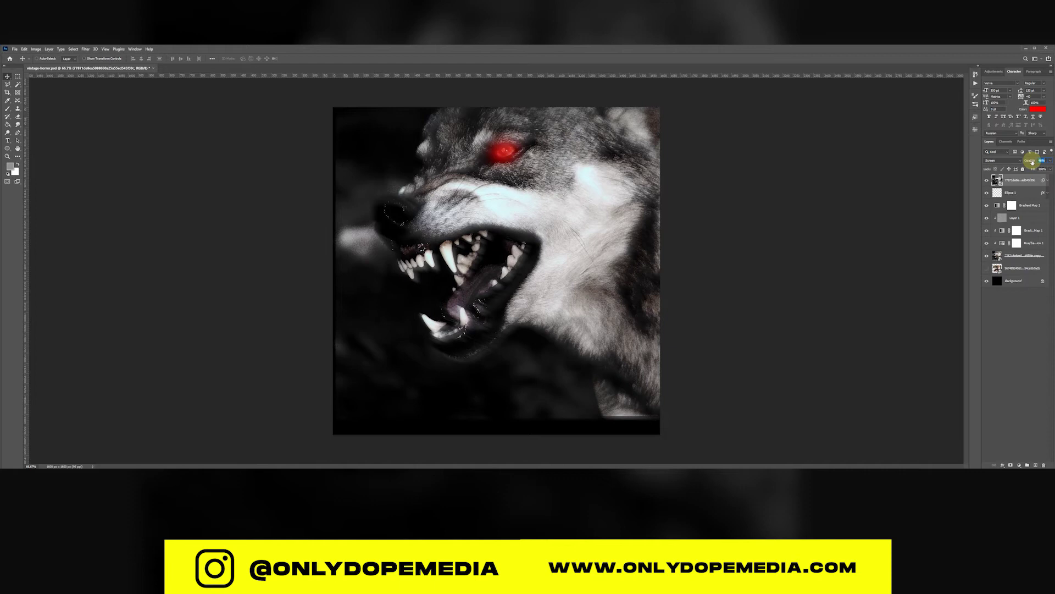
Move the blurred wolf layer directly above the wolf photo copy and release its clipping mask.
{"action": "left_click_drag", "start_coordinate": [1032, 162], "coordinate": [1003, 251]}
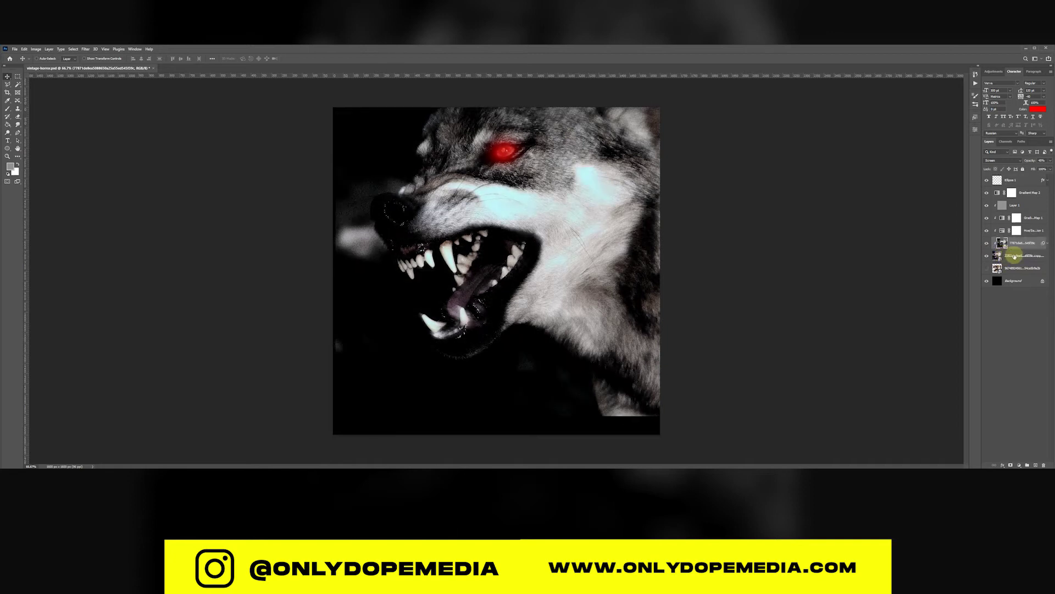
{"action": "right_click", "coordinate": [1014, 252]}
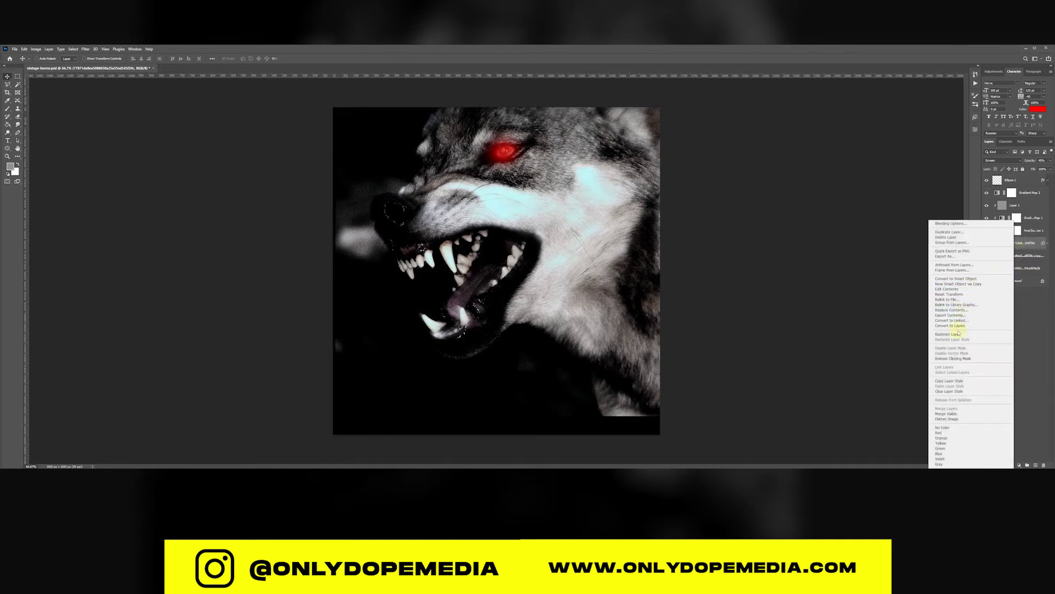
{"action": "left_click", "coordinate": [952, 358]}
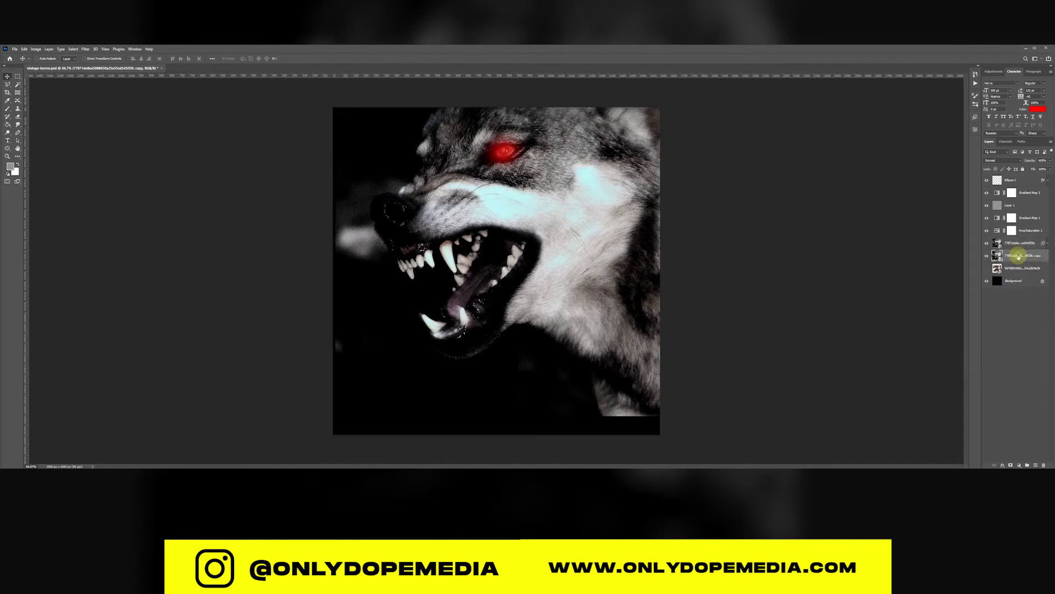
Group all layers from the wolf photo copy up to Ellipse 1 and expand the new group.
{"action": "left_click", "coordinate": [1014, 181], "text": "shift"}
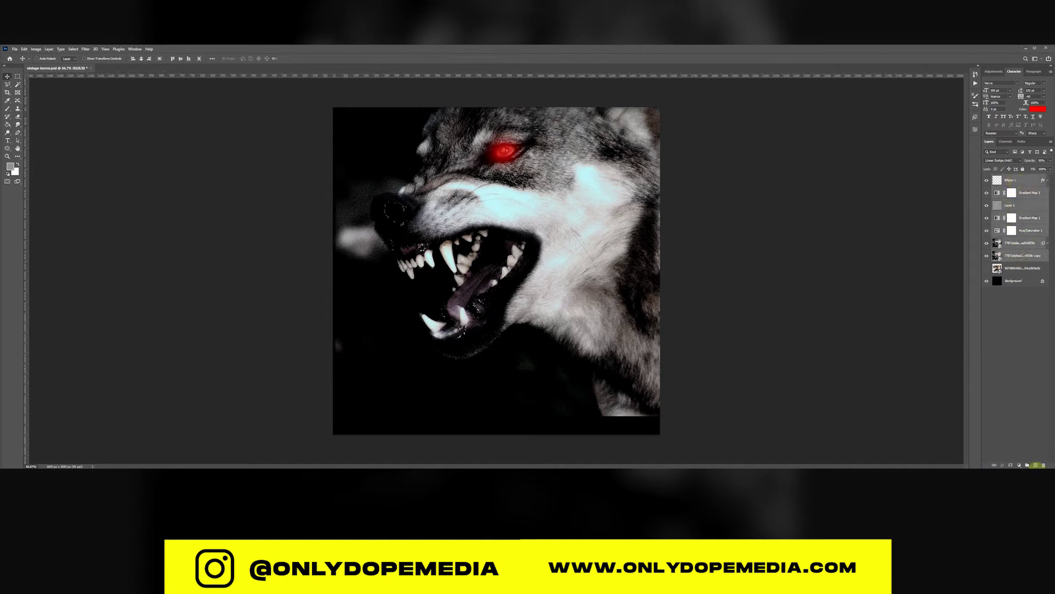
{"action": "left_click", "coordinate": [1027, 464]}
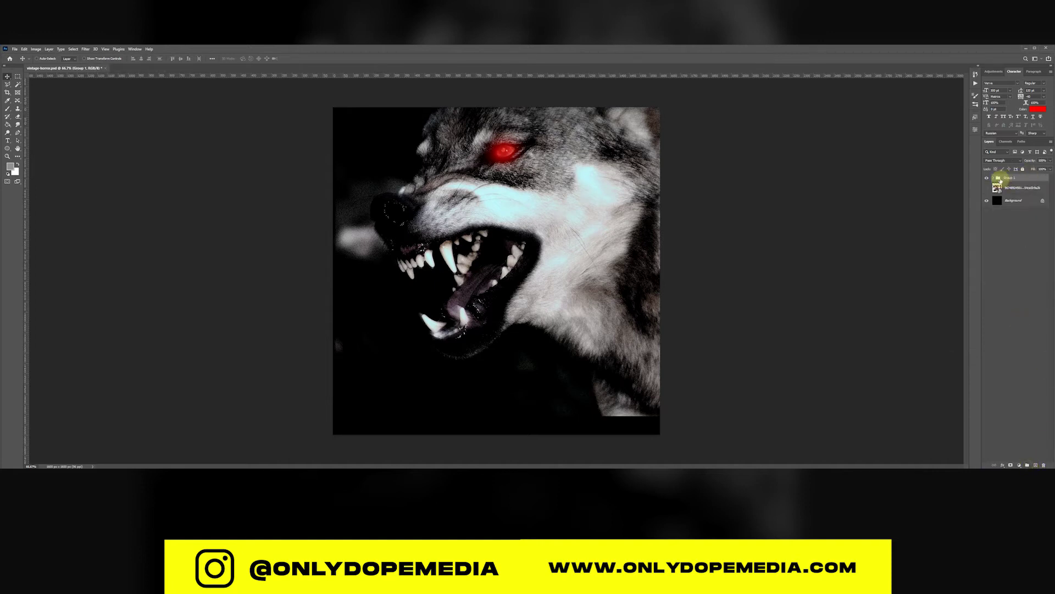
{"action": "left_click", "coordinate": [994, 178]}
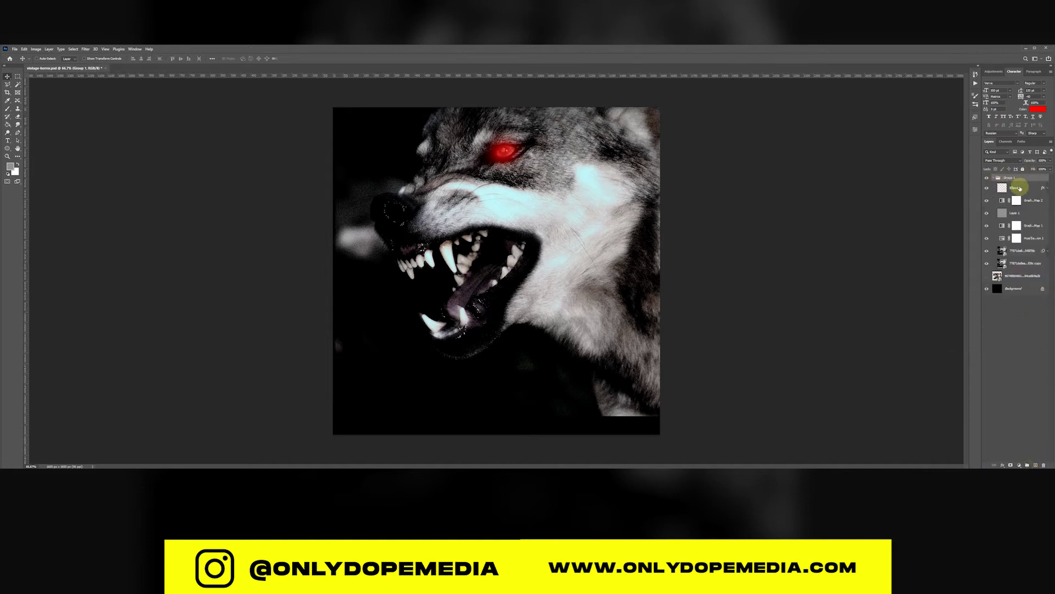
Move the adjustment layers, Layer 1 and Ellipse 1 out of the group and clip them to the group below.
{"action": "left_click", "coordinate": [1029, 238]}
{"action": "left_click", "coordinate": [1029, 194], "text": "shift"}
{"action": "left_click_drag", "start_coordinate": [1025, 190], "coordinate": [1024, 174]}
{"action": "right_click", "coordinate": [1028, 181]}
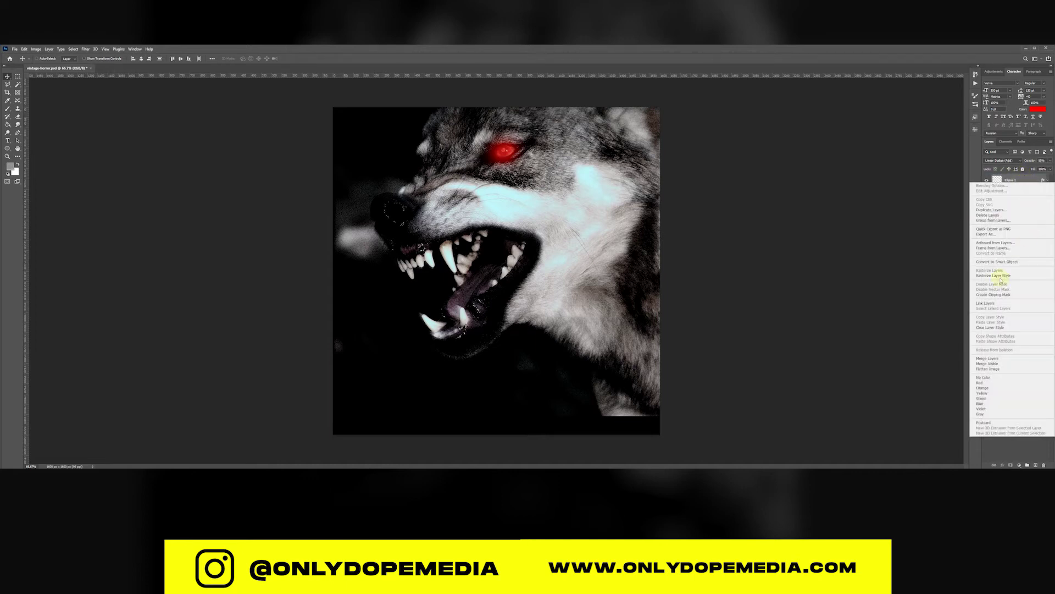
{"action": "left_click", "coordinate": [993, 295]}
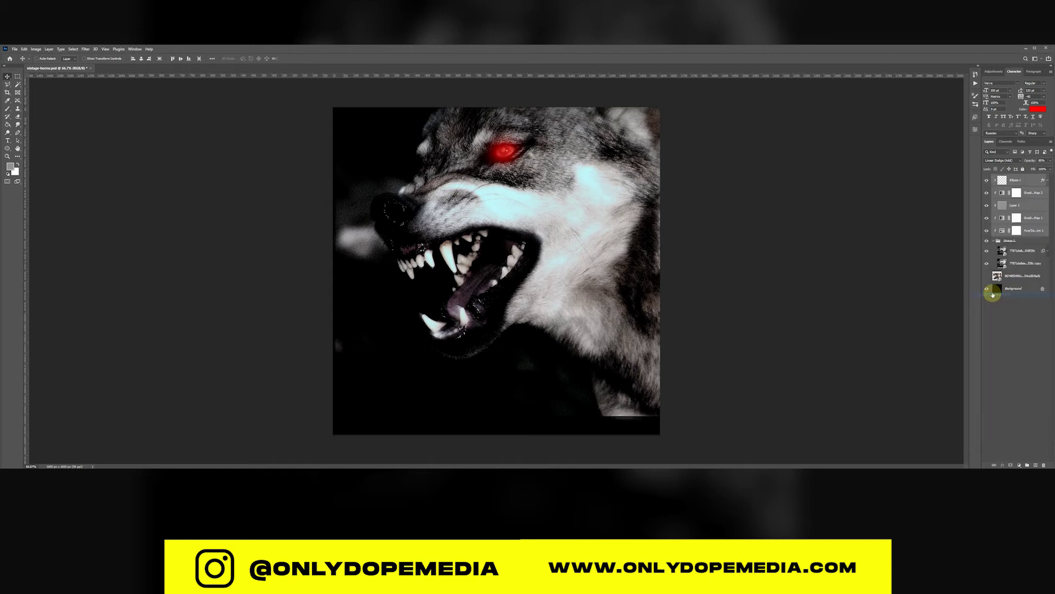
Blend the blurred wolf layer above its copy in Screen mode, adjust its opacity and offset it slightly from the photo.
{"action": "left_click", "coordinate": [1018, 264]}
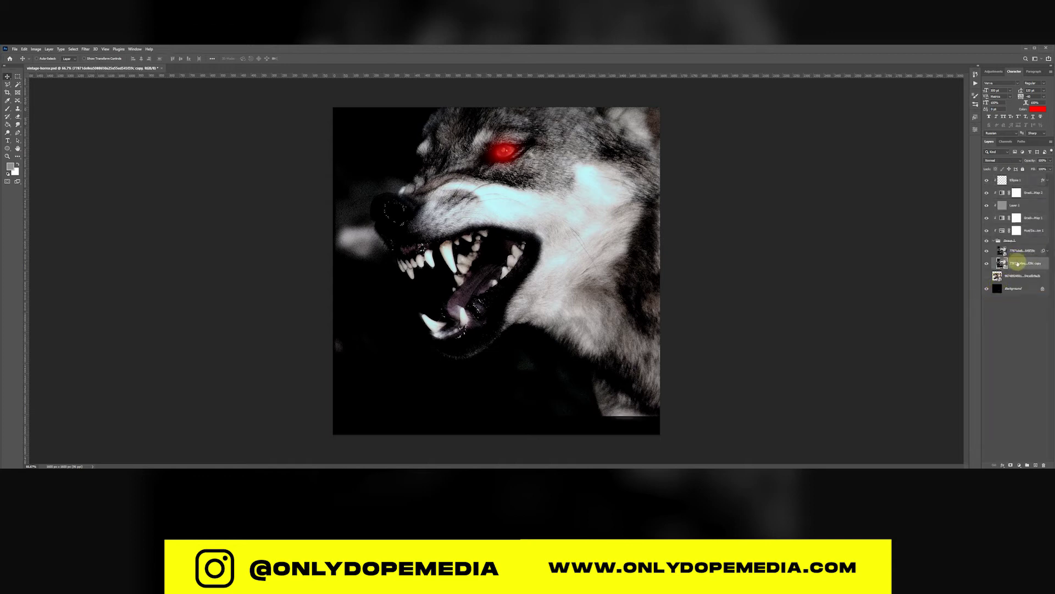
{"action": "left_click_drag", "start_coordinate": [1019, 263], "coordinate": [1021, 250]}
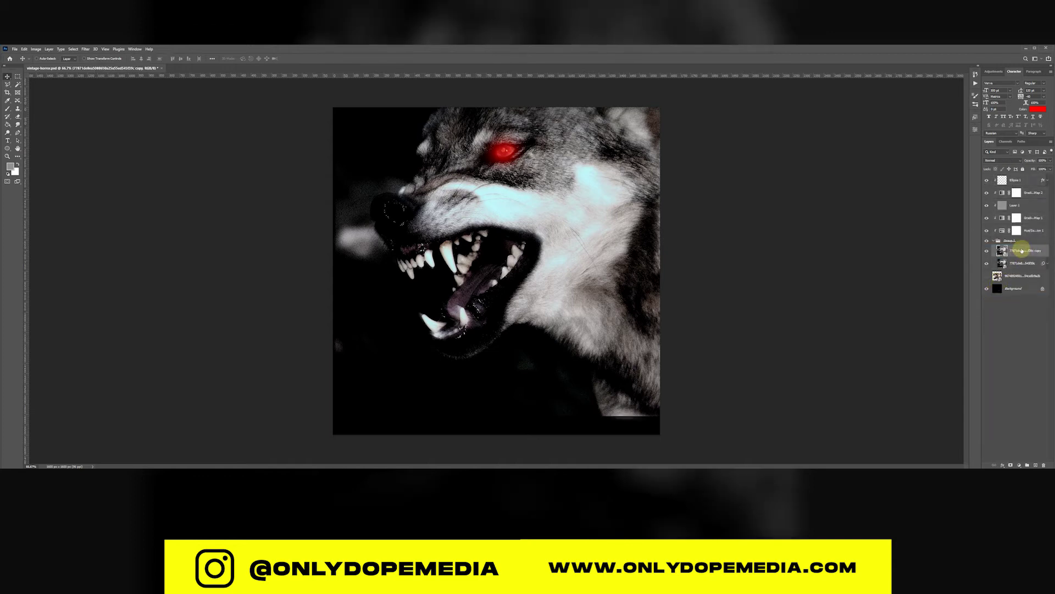
{"action": "key", "text": "4"}
{"action": "key", "text": "5"}
{"action": "left_click", "coordinate": [1002, 160]}
{"action": "left_click", "coordinate": [994, 211]}
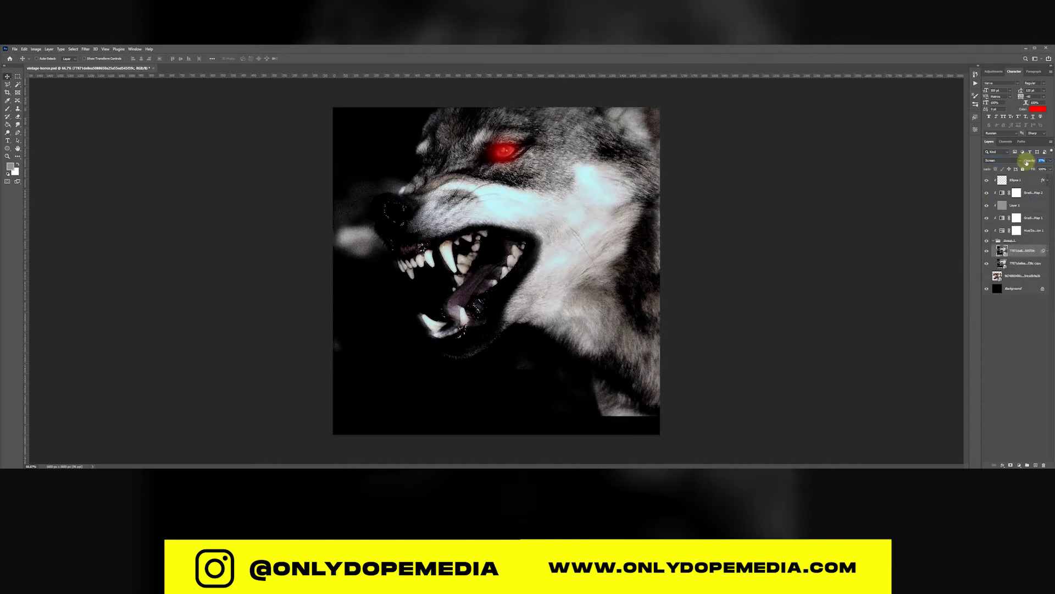
{"action": "mouse_move", "coordinate": [562, 212]}
{"action": "left_mouse_down"}
{"action": "mouse_move", "coordinate": [556, 169]}
{"action": "mouse_move", "coordinate": [565, 221]}
{"action": "mouse_move", "coordinate": [631, 207]}
{"action": "left_mouse_up"}
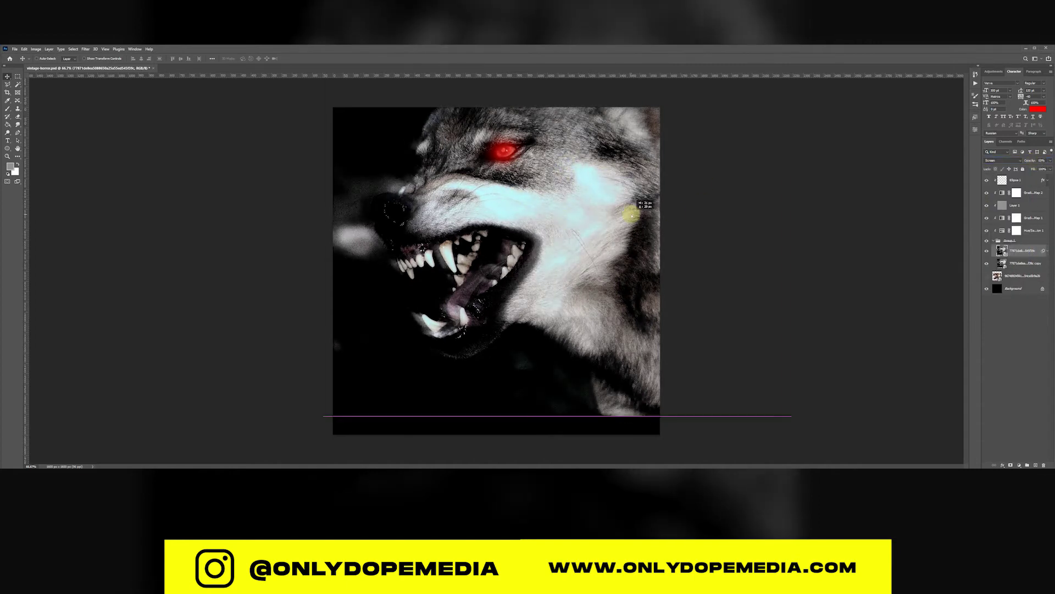
Put the wolf group and all its clipped layers into a new group named Wolf and delete the hidden photo layer.
{"action": "left_click", "coordinate": [998, 240]}
{"action": "left_click", "coordinate": [1028, 204]}
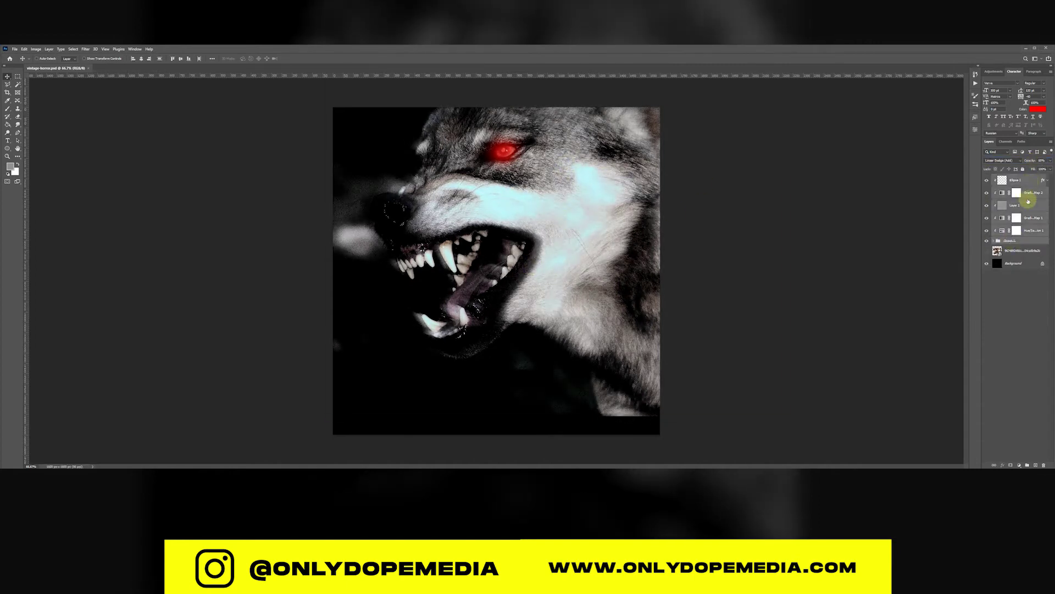
{"action": "left_click", "coordinate": [1027, 464]}
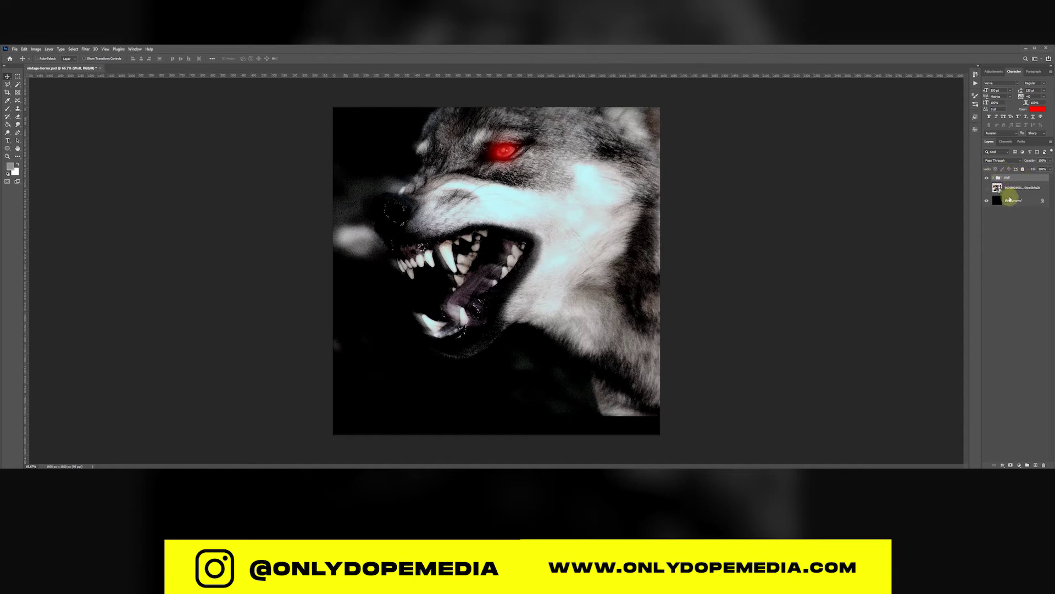
Add a Gradient fill layer above the Wolf group and set the gradient's first colour stop to black.
{"action": "left_click", "coordinate": [1019, 465]}
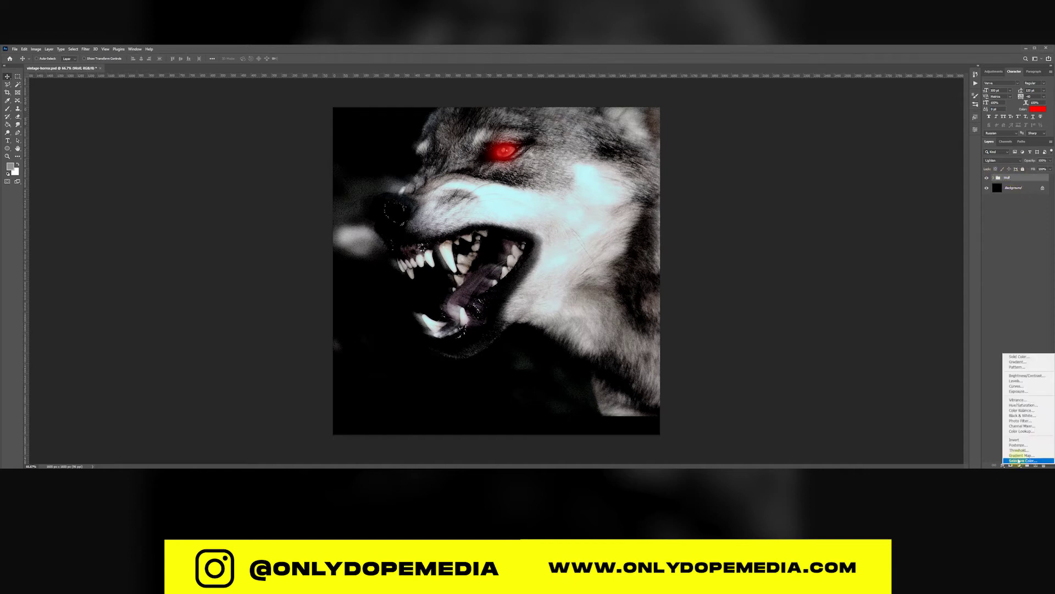
{"action": "left_click", "coordinate": [1016, 364]}
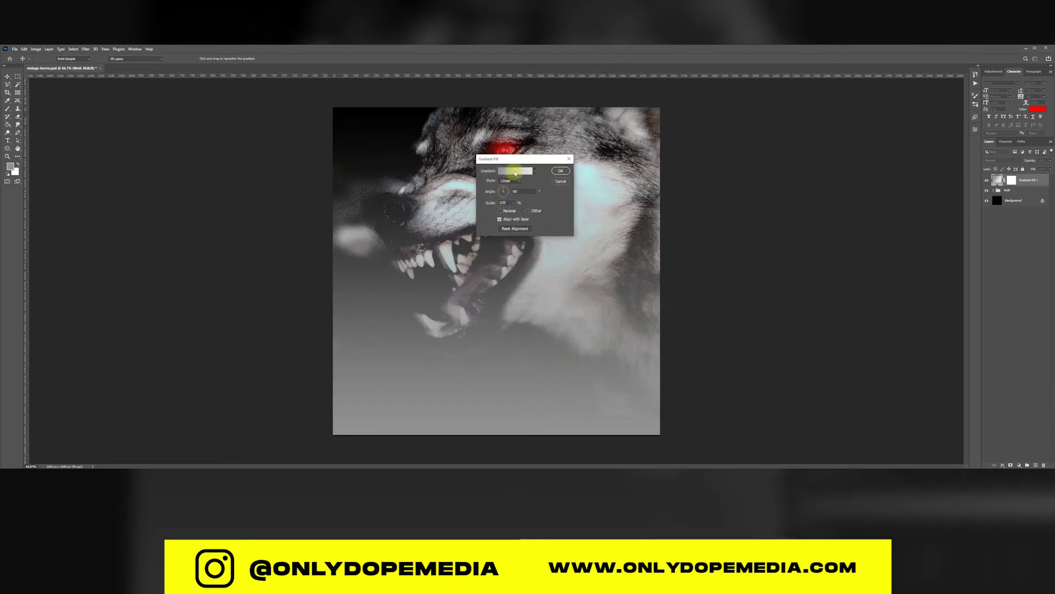
{"action": "left_click", "coordinate": [515, 172]}
{"action": "left_click", "coordinate": [665, 201]}
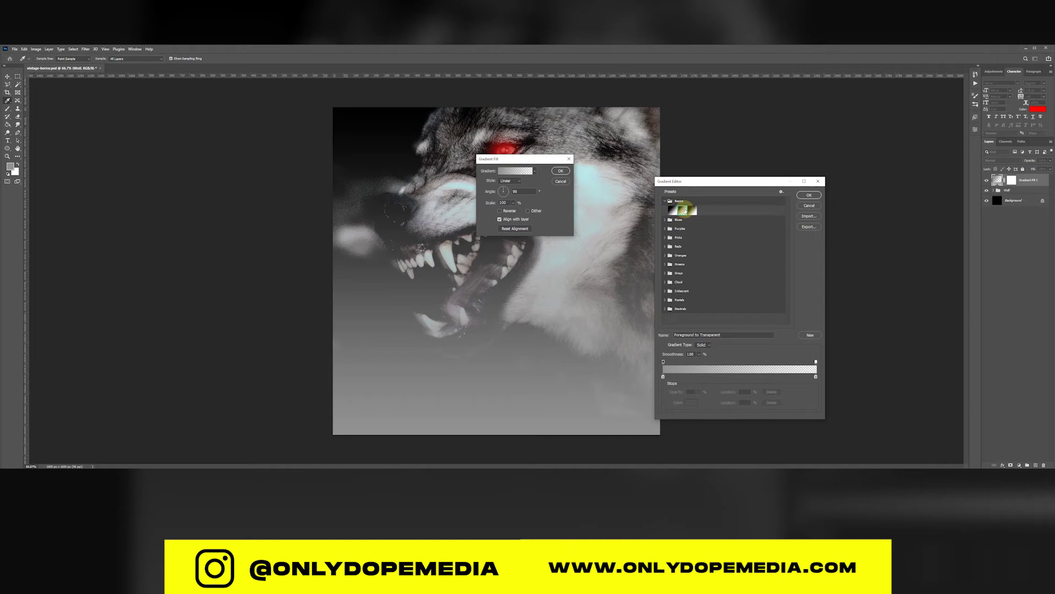
{"action": "left_click", "coordinate": [663, 376]}
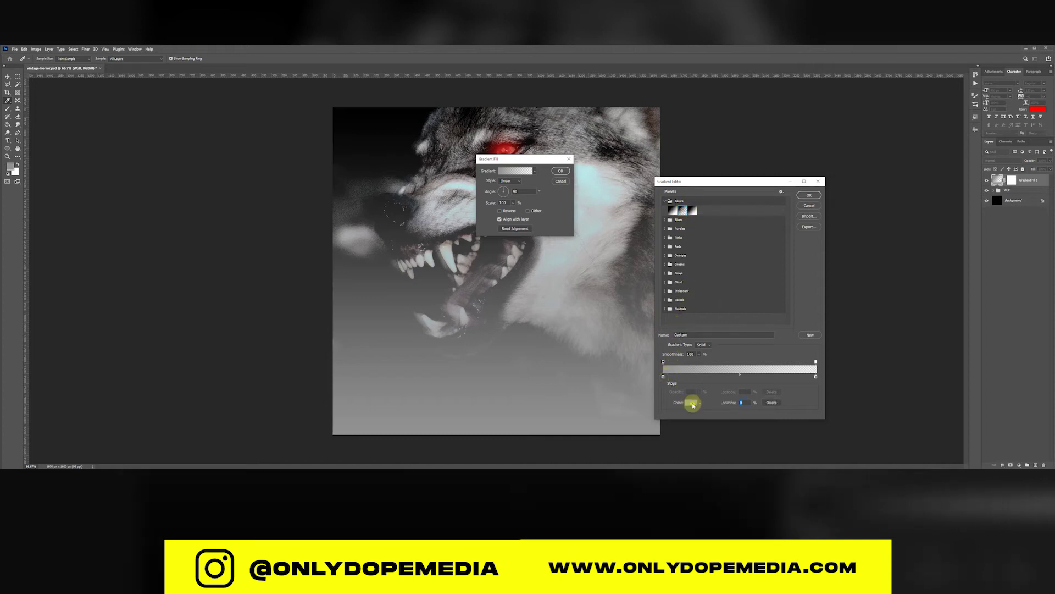
{"action": "left_click", "coordinate": [691, 402]}
{"action": "left_click_drag", "start_coordinate": [651, 311], "coordinate": [576, 338]}
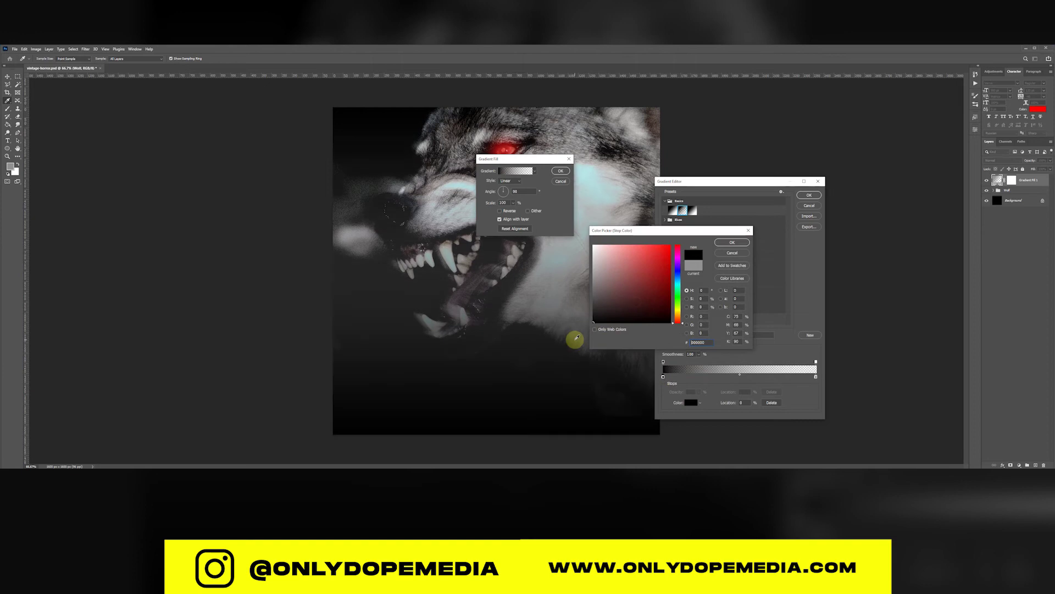
{"action": "left_click", "coordinate": [732, 242]}
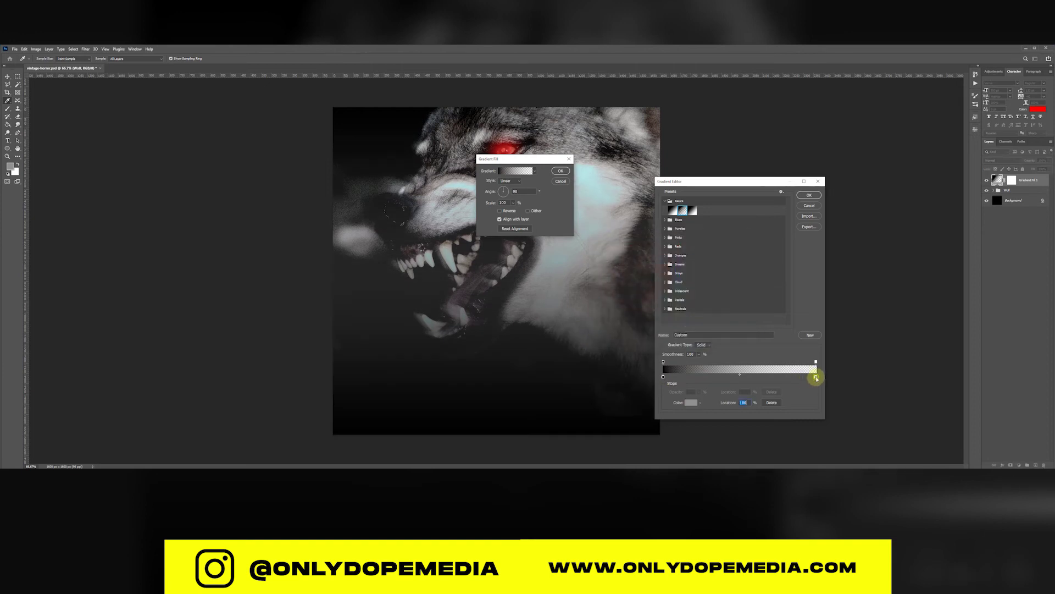
Set the gradient's end colour stop to black and shift the fade down toward the bottom of the artwork.
{"action": "left_click", "coordinate": [691, 402]}
{"action": "left_click", "coordinate": [536, 357]}
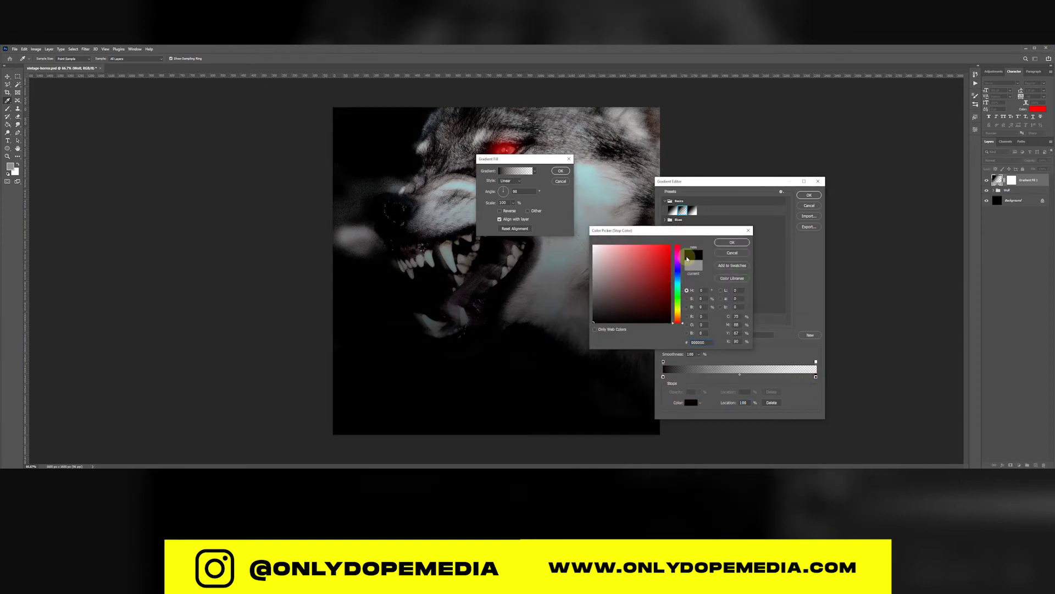
{"action": "left_click", "coordinate": [732, 242]}
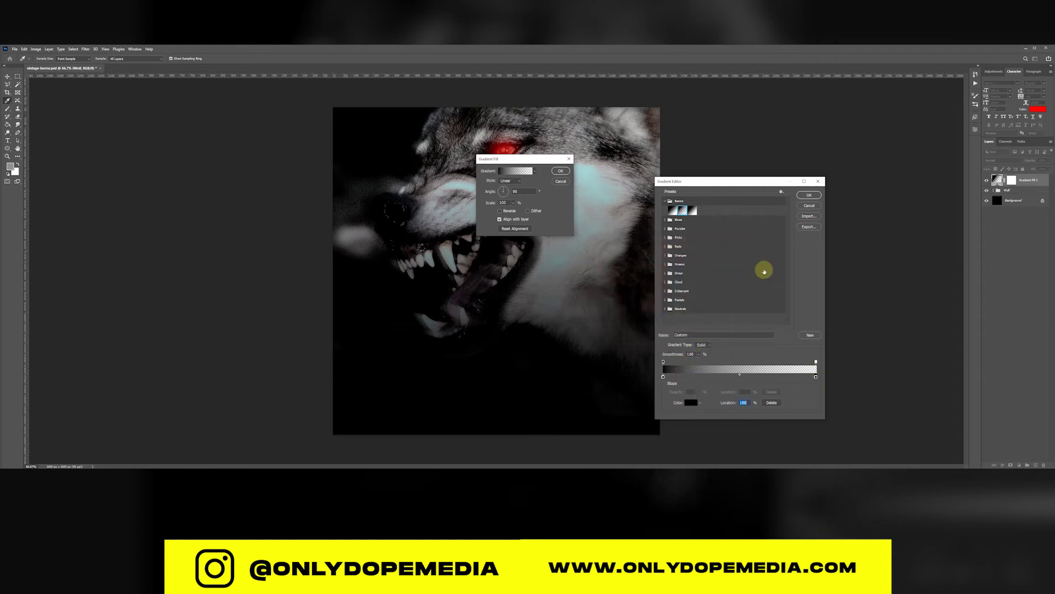
{"action": "left_click", "coordinate": [803, 198]}
{"action": "left_click_drag", "start_coordinate": [489, 207], "coordinate": [572, 384]}
{"action": "left_click", "coordinate": [560, 172]}
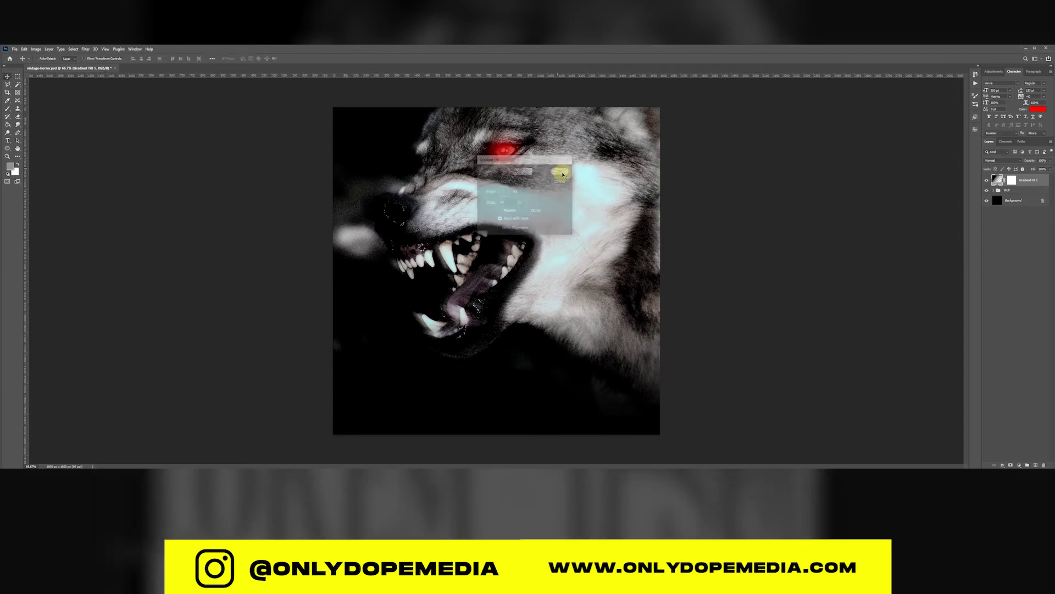
Add the red title text "WOLVES" over the dark area beneath the wolf's jaw.
{"action": "key", "text": "t"}
{"action": "left_click", "coordinate": [436, 365]}
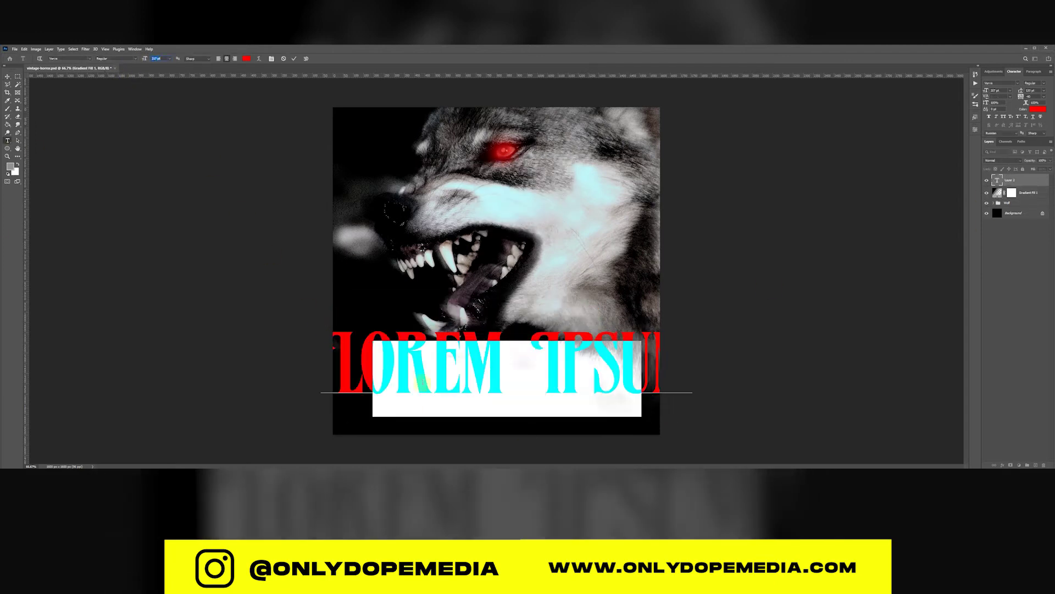
{"action": "type", "text": "W"}
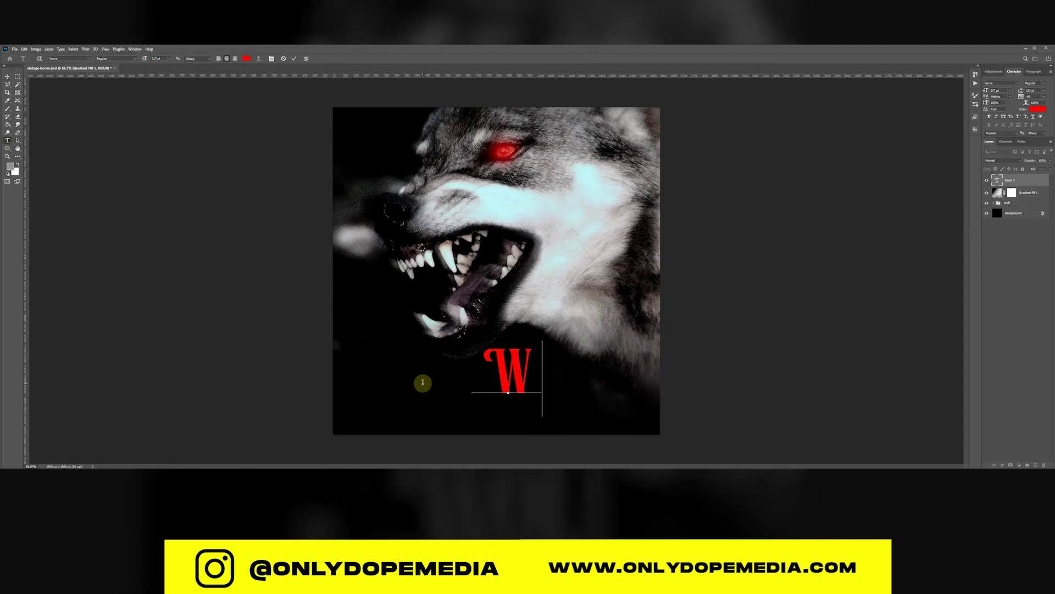
{"action": "type", "text": "OLVE"}
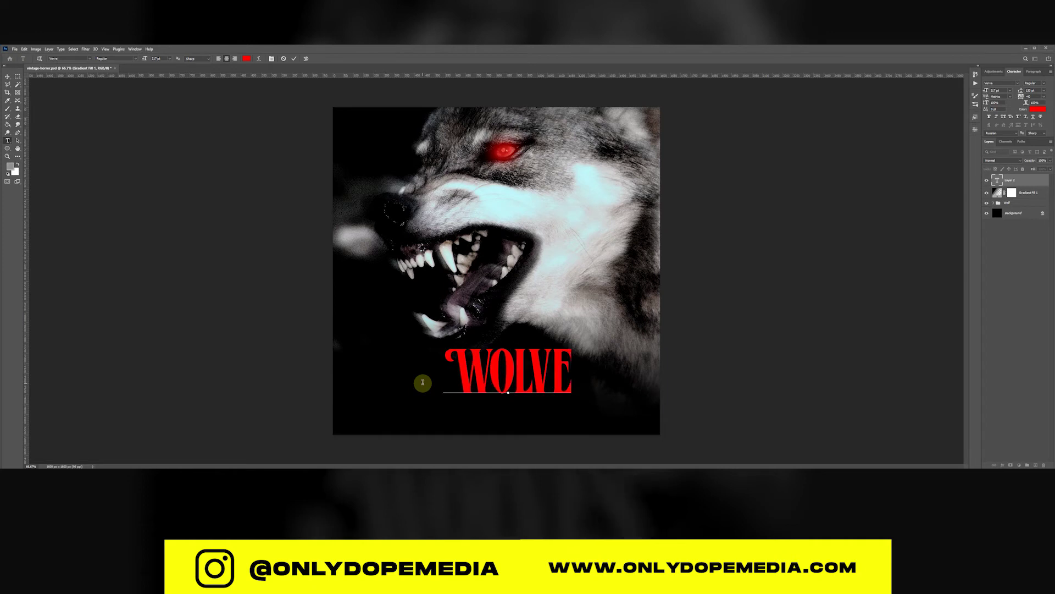
{"action": "type", "text": "S"}
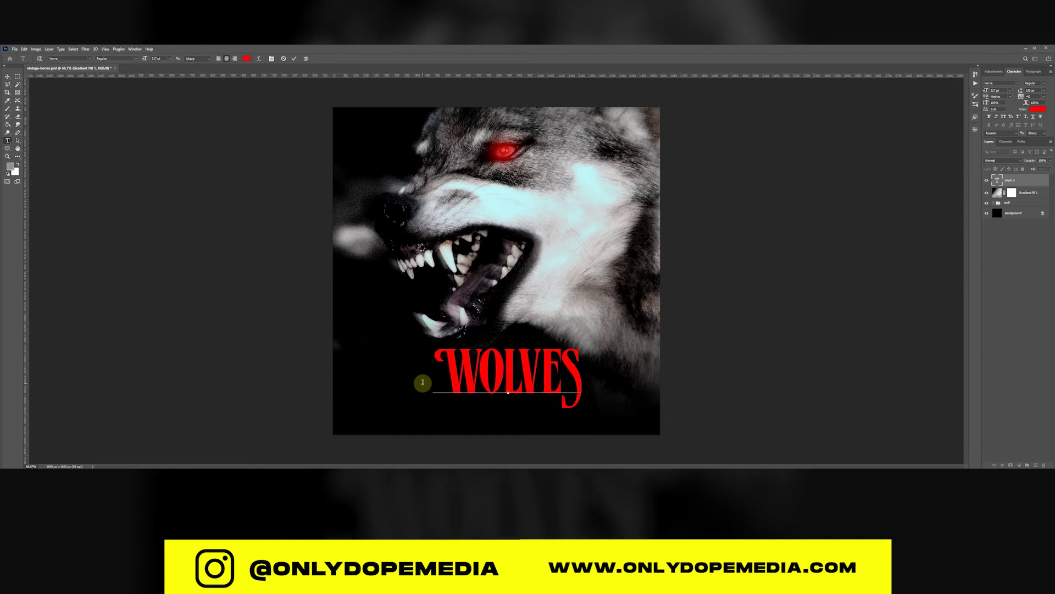
Enlarge the WOLVES title and move it into the lower-left area of the artwork.
{"action": "left_click", "coordinate": [7, 77]}
{"action": "key", "text": "ctrl+t"}
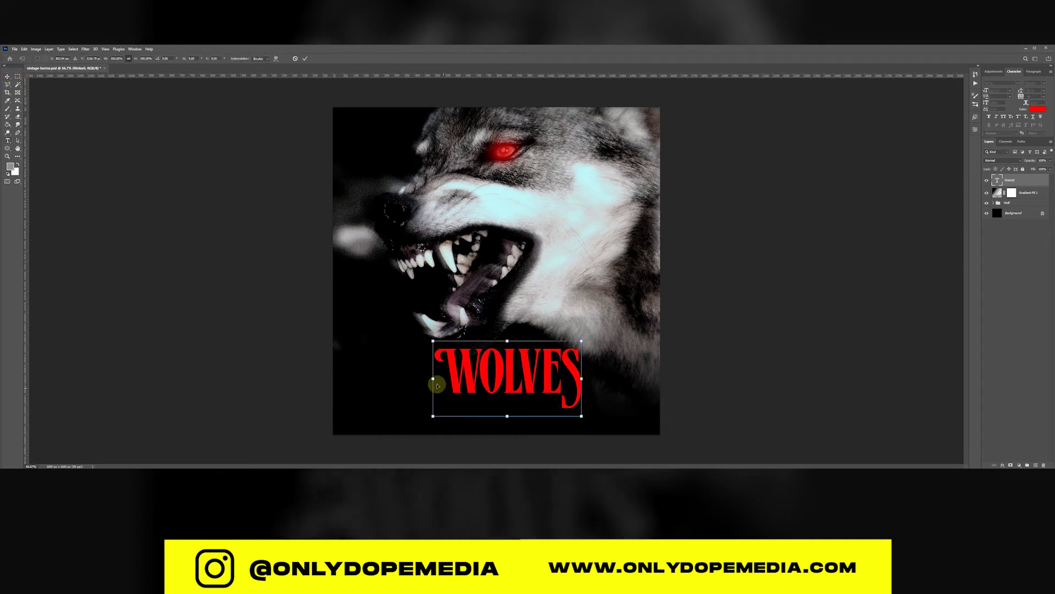
{"action": "left_click_drag", "start_coordinate": [432, 380], "coordinate": [365, 384]}
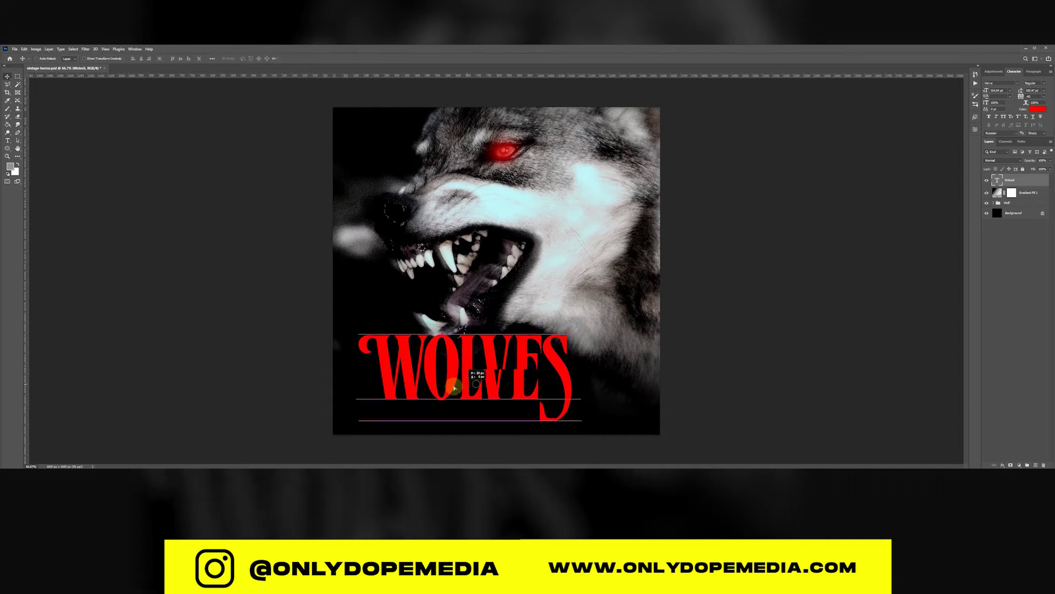
{"action": "key", "text": "Return"}
{"action": "left_click_drag", "start_coordinate": [475, 385], "coordinate": [453, 395]}
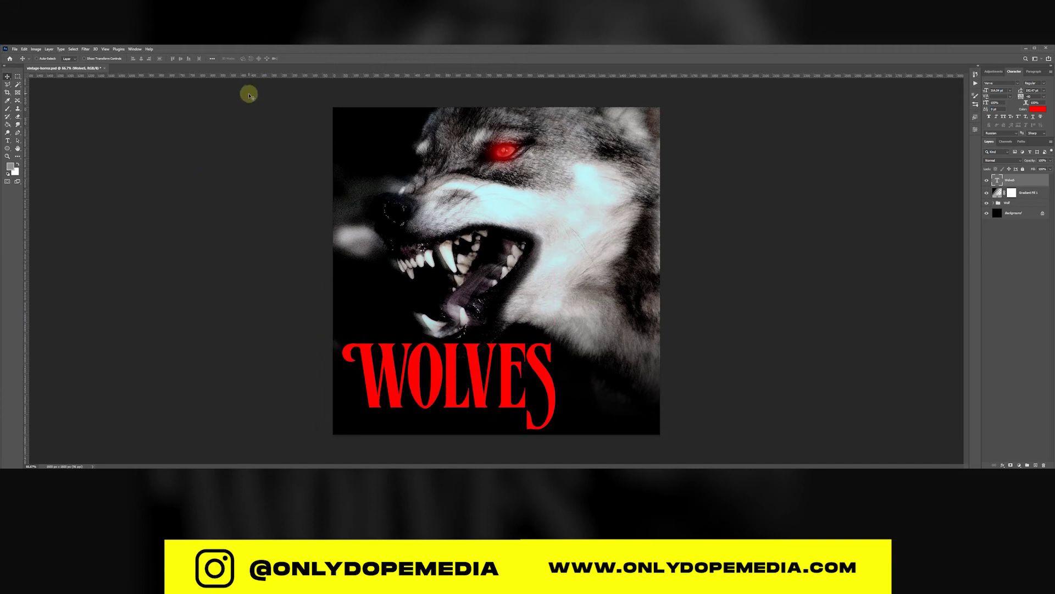
Warp the WOLVES title with the horizontal Arc Lower style and a negative bend.
{"action": "left_click", "coordinate": [264, 57]}
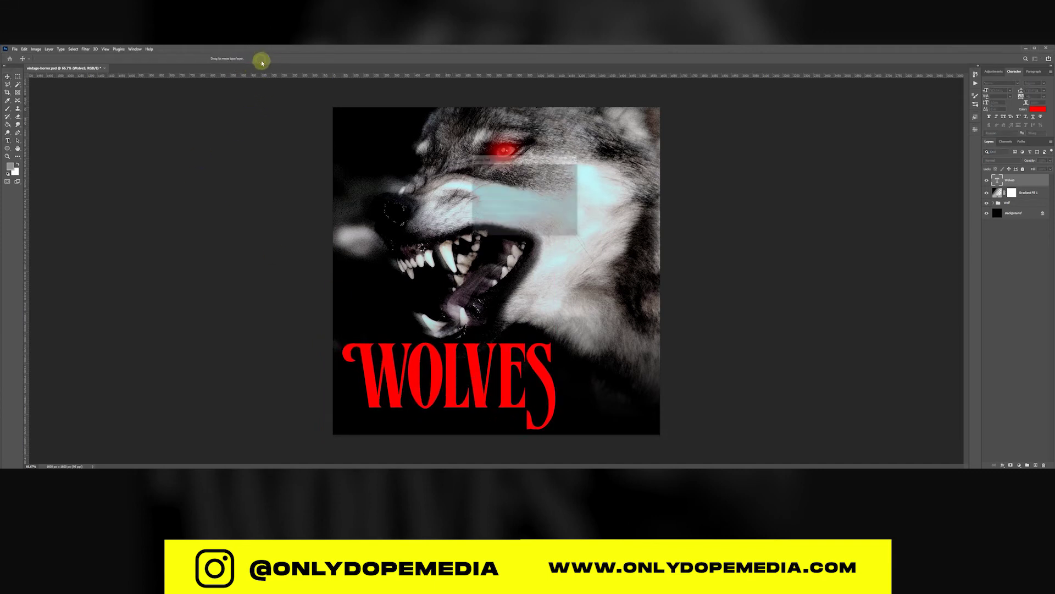
{"action": "left_click", "coordinate": [517, 168]}
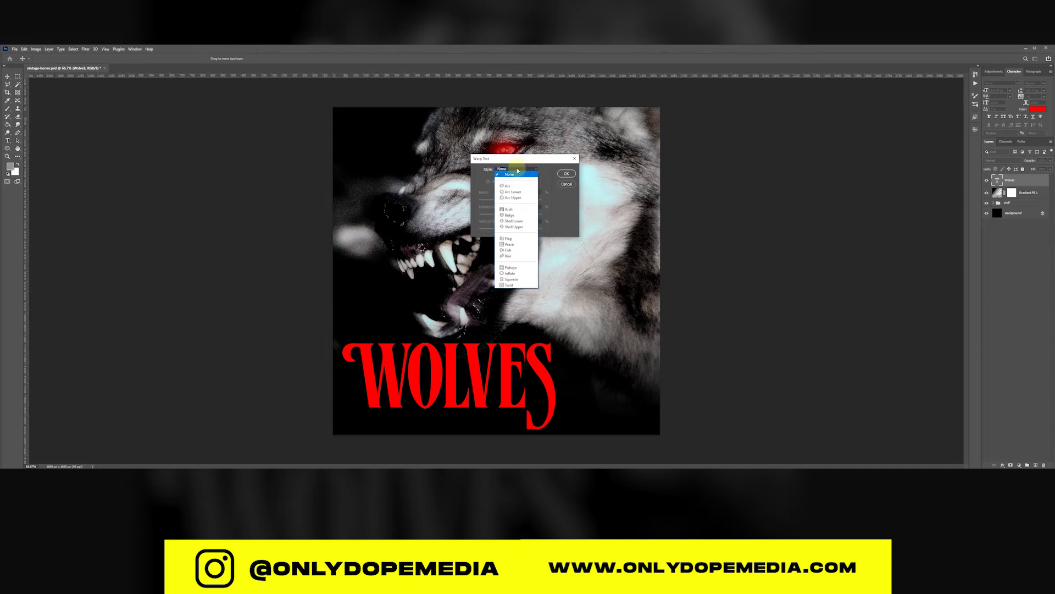
{"action": "left_click", "coordinate": [514, 174]}
{"action": "left_click_drag", "start_coordinate": [521, 162], "coordinate": [637, 342]}
{"action": "left_click", "coordinate": [632, 348]}
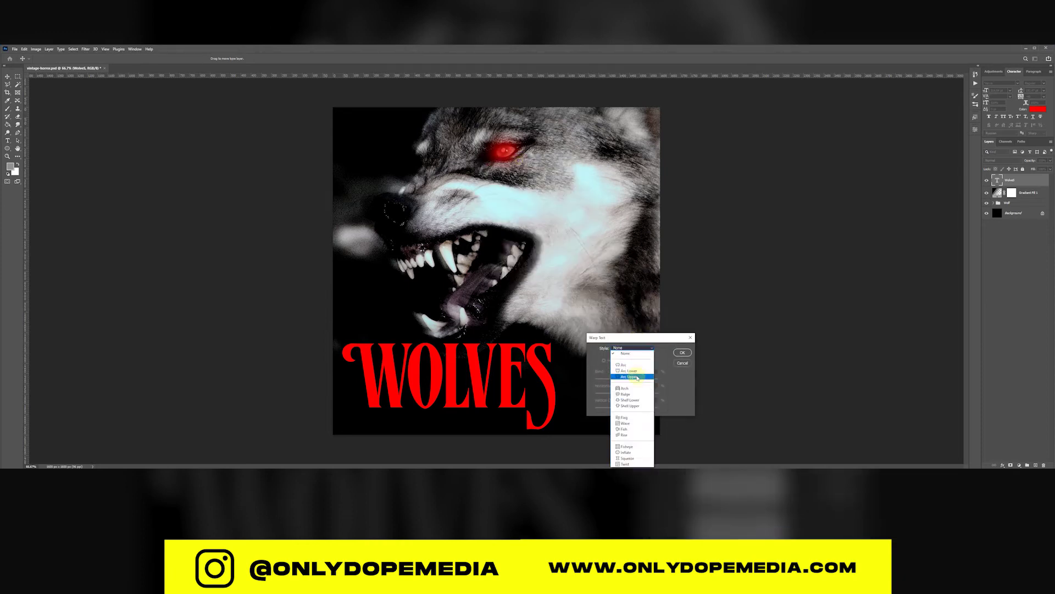
{"action": "left_click", "coordinate": [631, 371]}
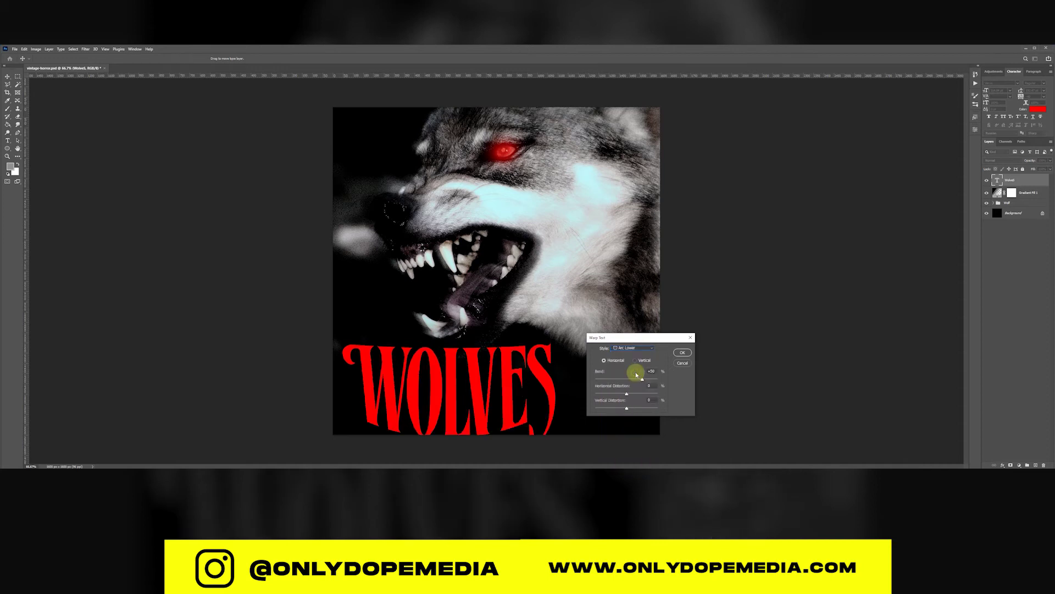
{"action": "left_click_drag", "start_coordinate": [622, 380], "coordinate": [616, 380]}
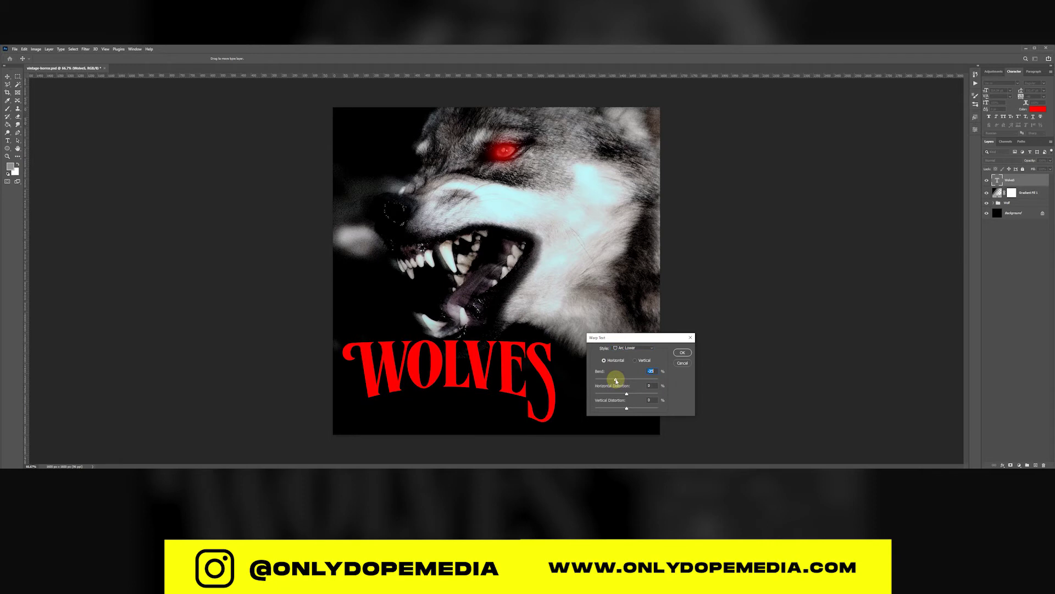
{"action": "left_click", "coordinate": [682, 353]}
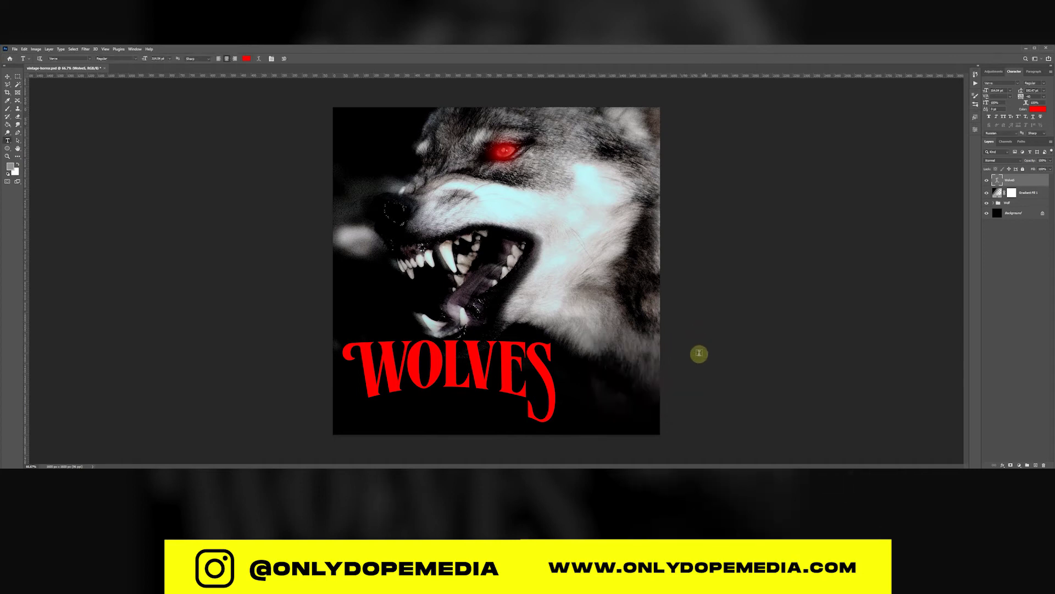
{"action": "key", "text": "v"}
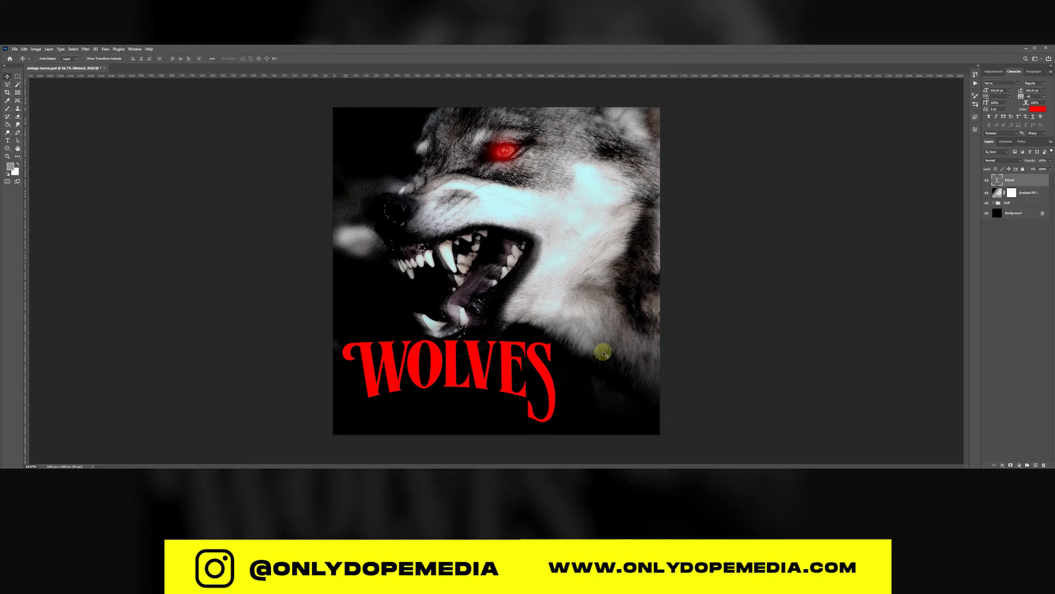
Add a Gradient Overlay to the WOLVES title and load the basic Foreground to Background gradient preset for editing.
{"action": "double_click", "coordinate": [1029, 183]}
{"action": "left_click_drag", "start_coordinate": [617, 245], "coordinate": [625, 301]}
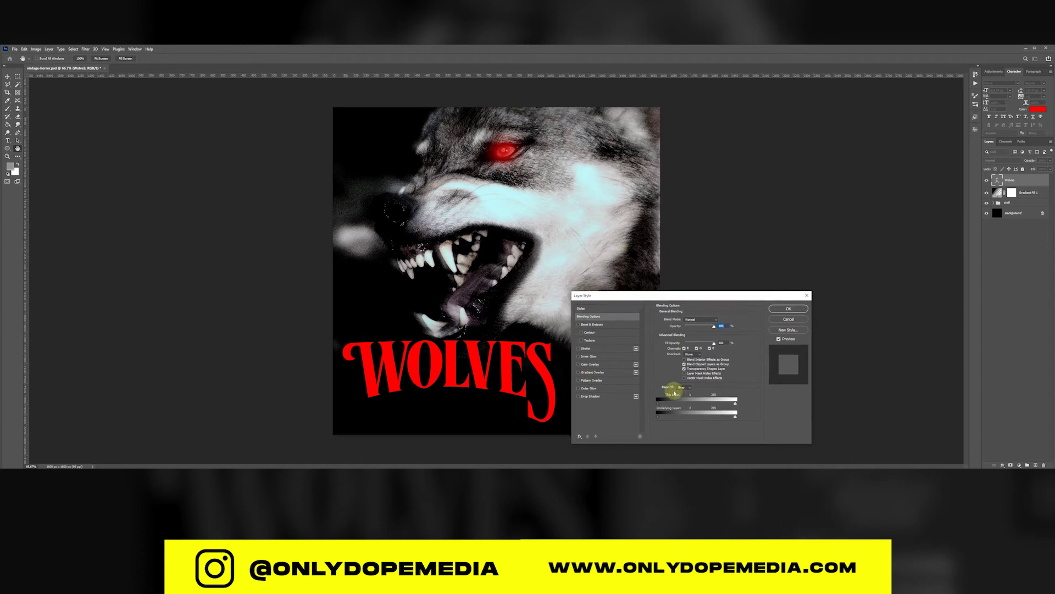
{"action": "left_click", "coordinate": [589, 373]}
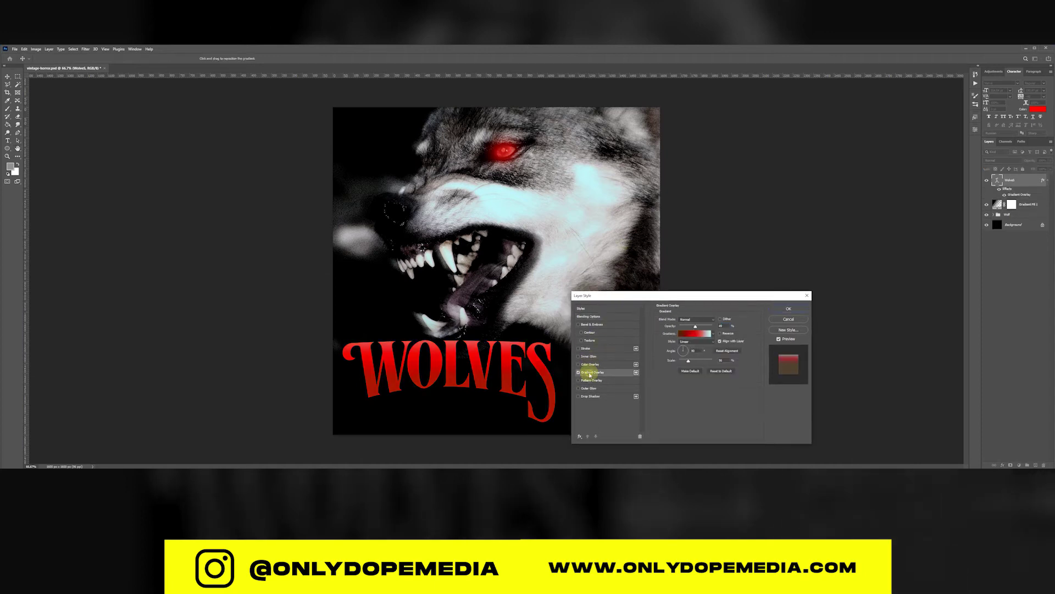
{"action": "left_click", "coordinate": [694, 334]}
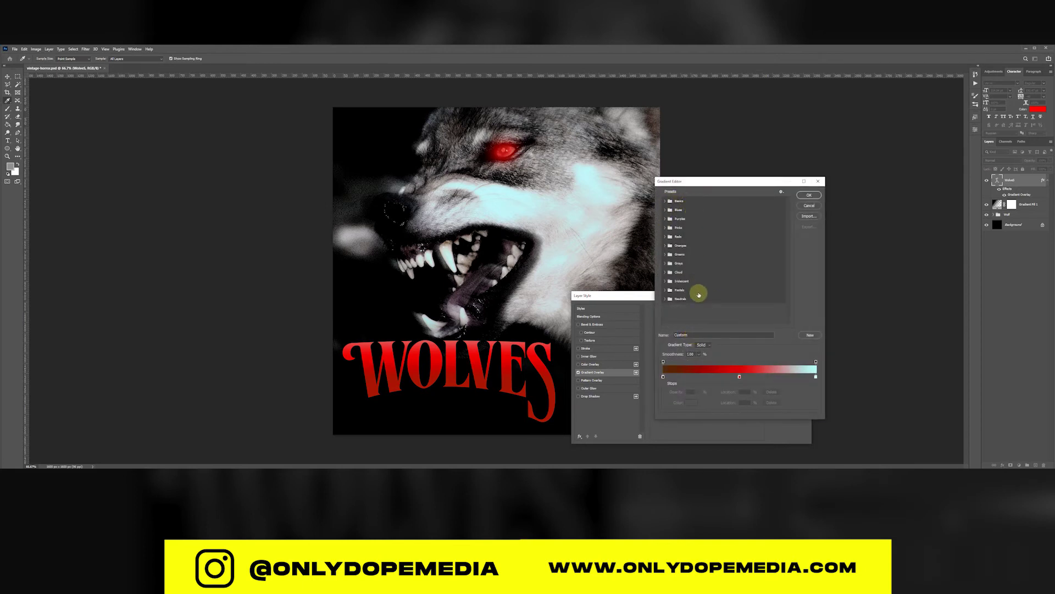
{"action": "left_click", "coordinate": [666, 202]}
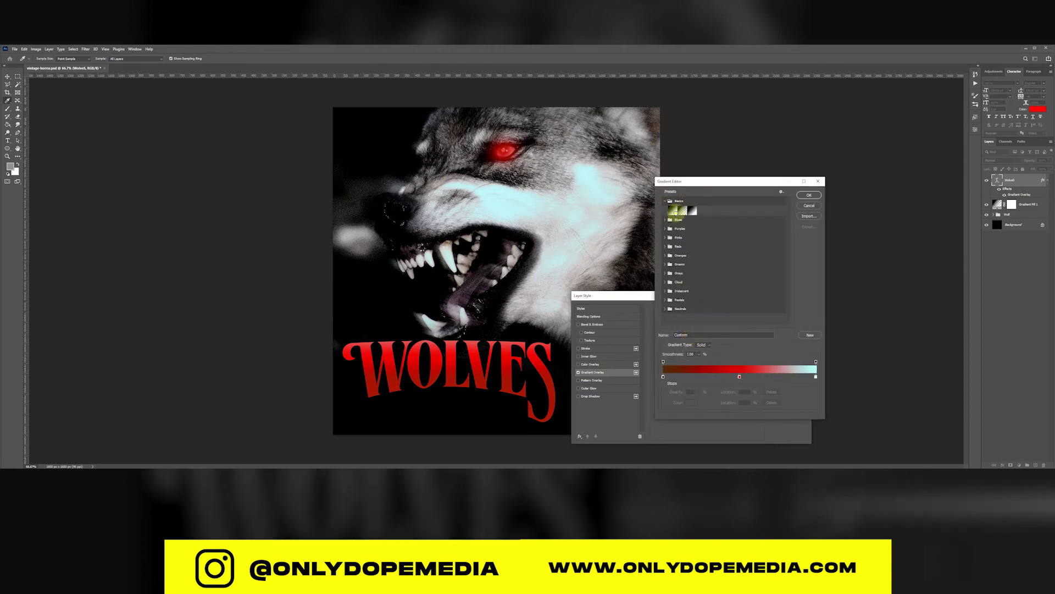
{"action": "left_click", "coordinate": [673, 210]}
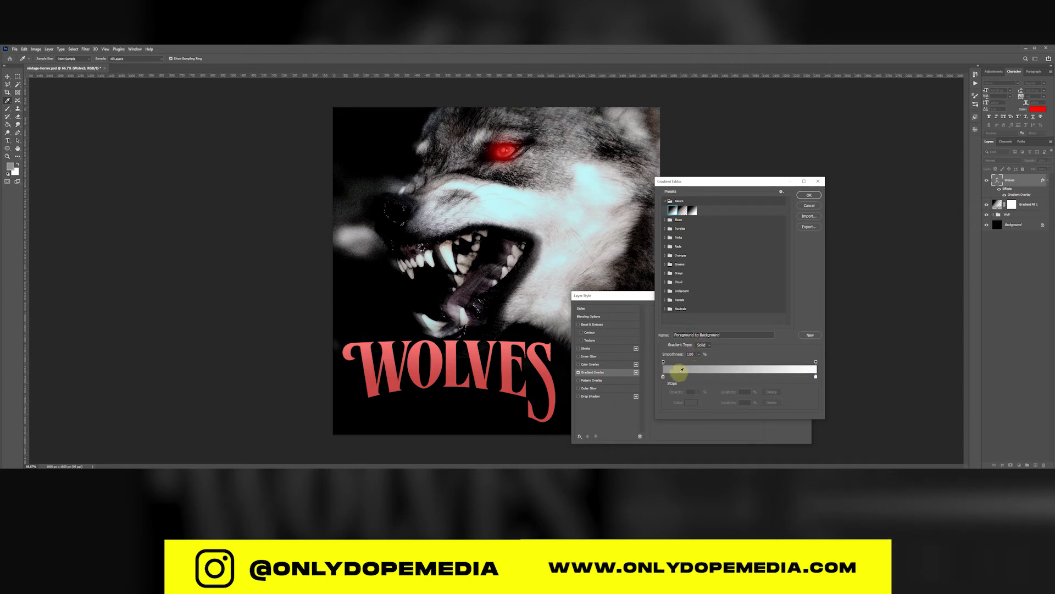
Set the end colour stop of the title's overlay gradient to a light neutral grey.
{"action": "left_click", "coordinate": [816, 377]}
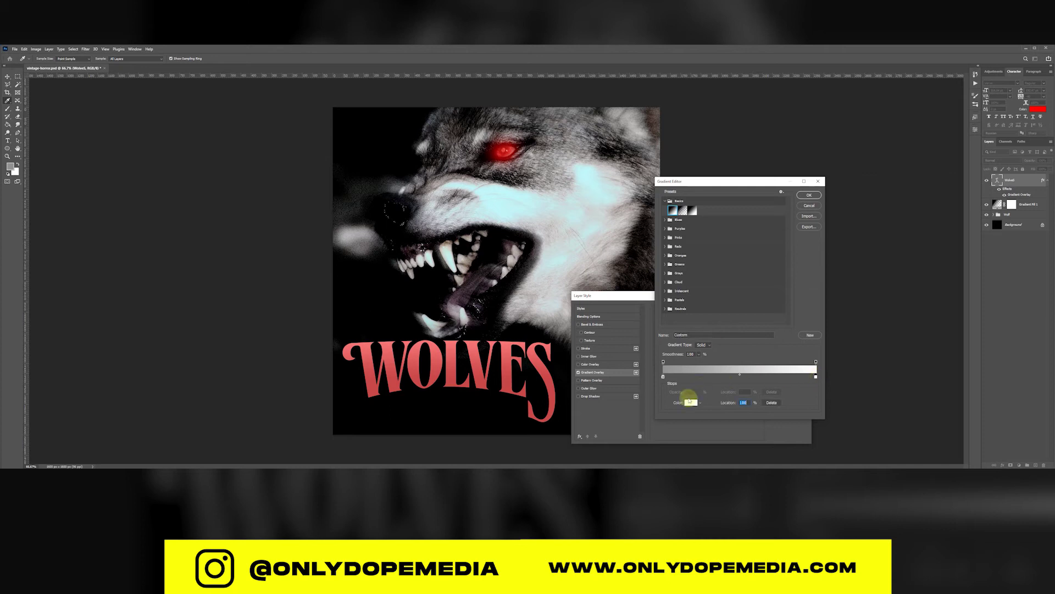
{"action": "left_click", "coordinate": [689, 403]}
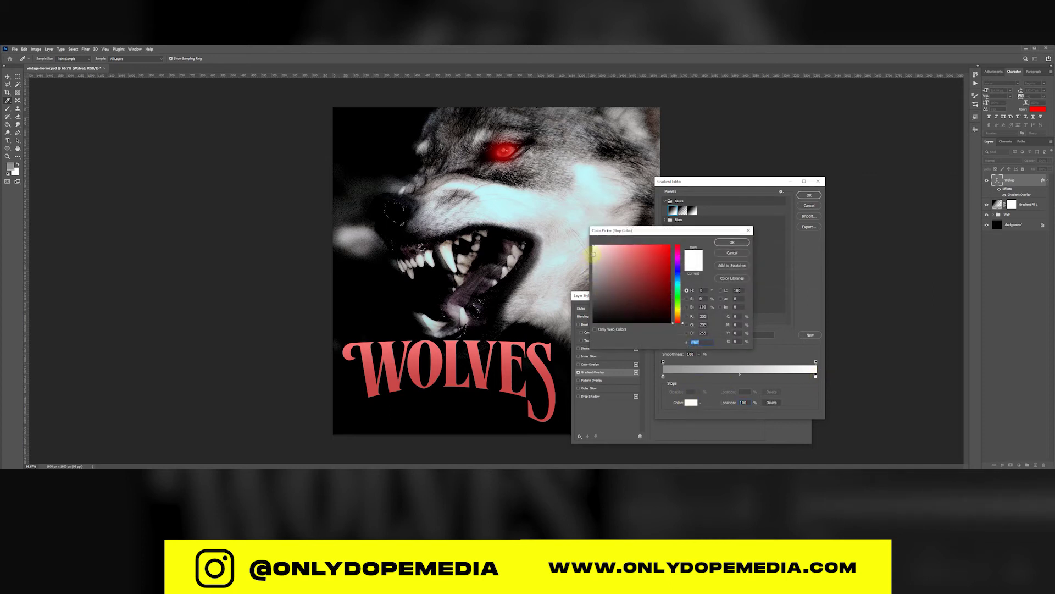
{"action": "left_click_drag", "start_coordinate": [594, 253], "coordinate": [592, 260]}
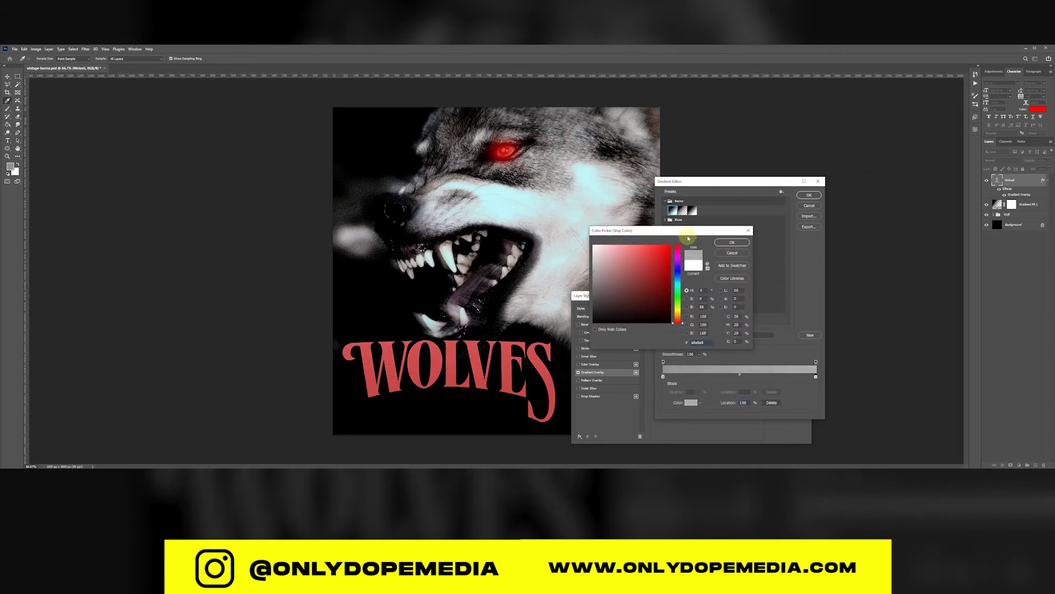
{"action": "left_click", "coordinate": [732, 243]}
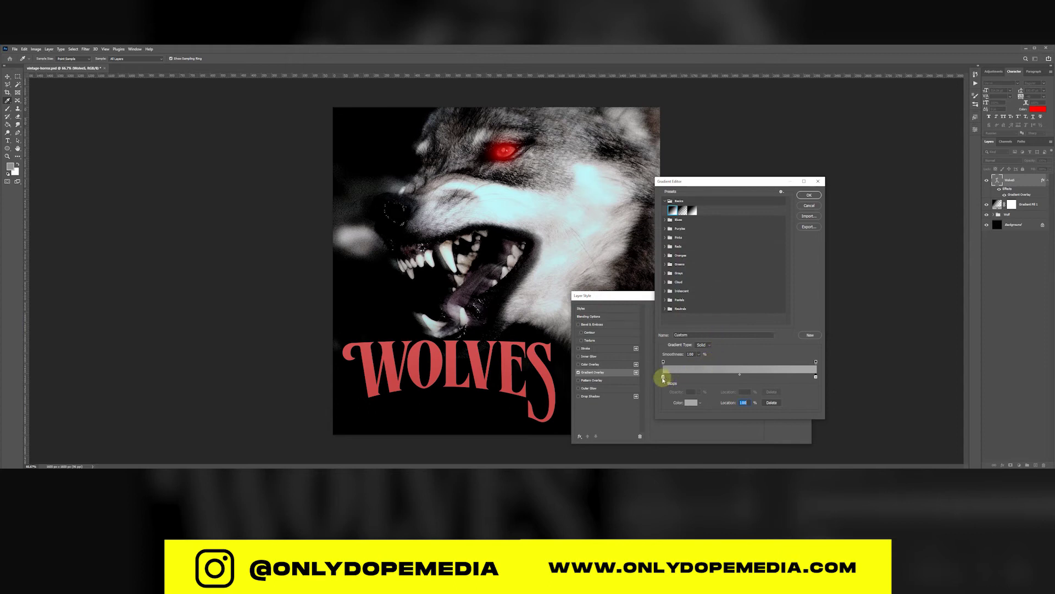
Set the overlay gradient's start colour stop to dark grey #333333 and raise the Gradient Overlay opacity to 100%.
{"action": "left_click", "coordinate": [663, 377]}
{"action": "left_click", "coordinate": [688, 402]}
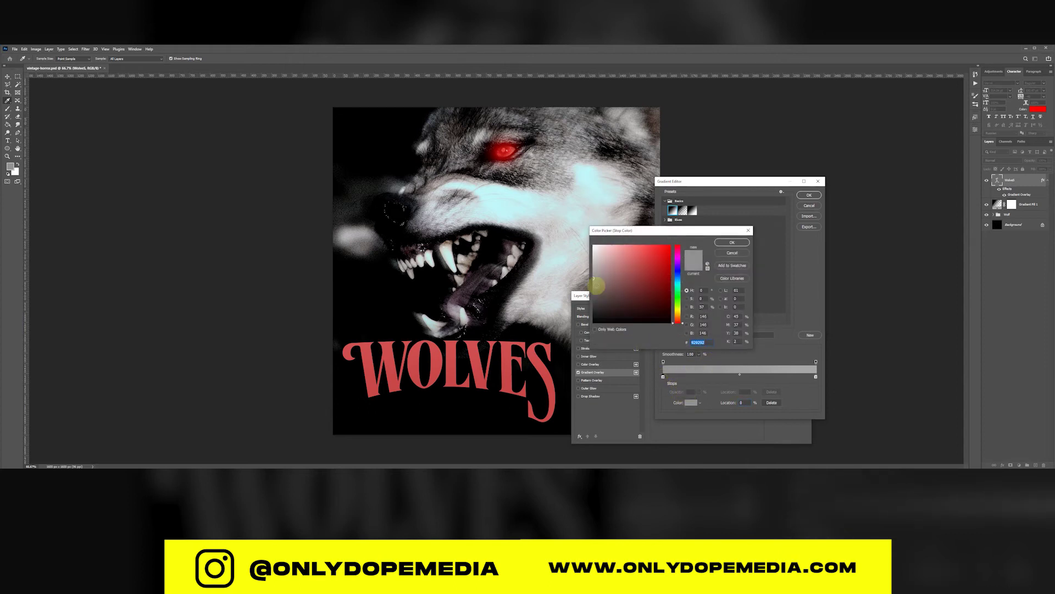
{"action": "left_click_drag", "start_coordinate": [594, 281], "coordinate": [581, 306]}
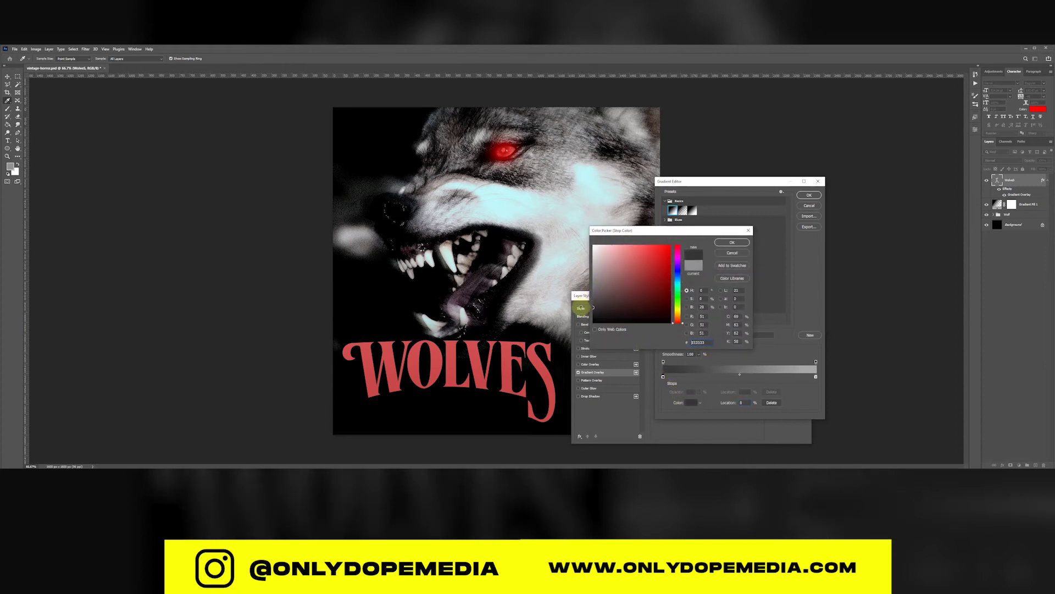
{"action": "left_click", "coordinate": [730, 245]}
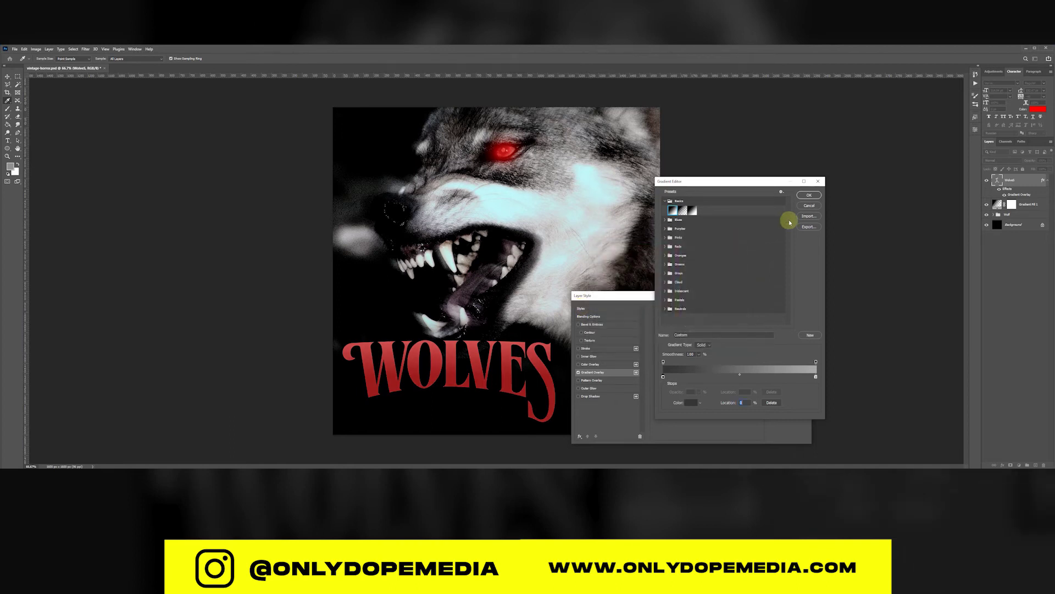
{"action": "left_click", "coordinate": [808, 195]}
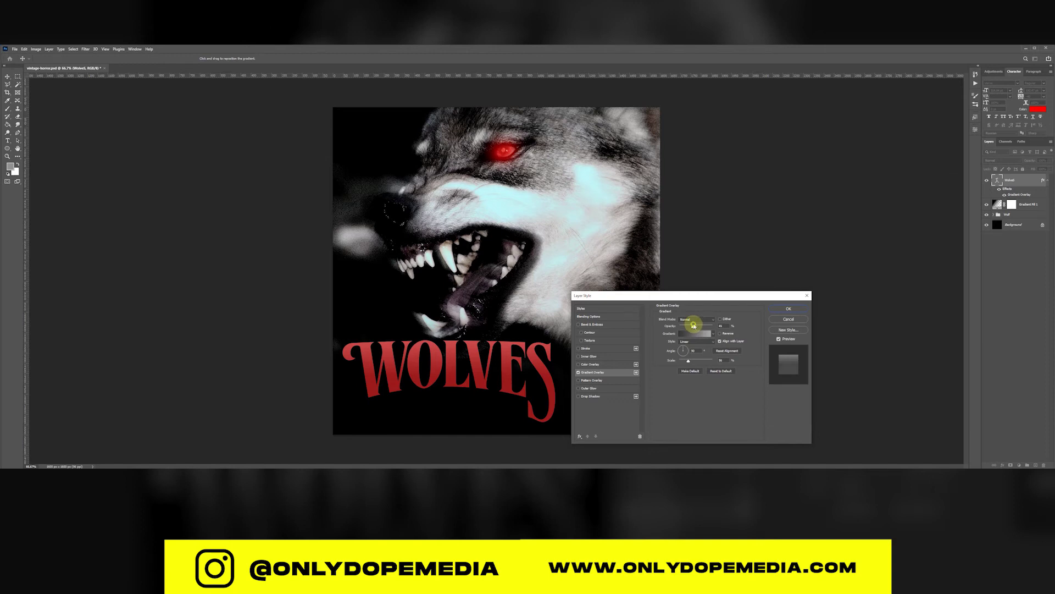
{"action": "left_click_drag", "start_coordinate": [694, 325], "coordinate": [753, 329]}
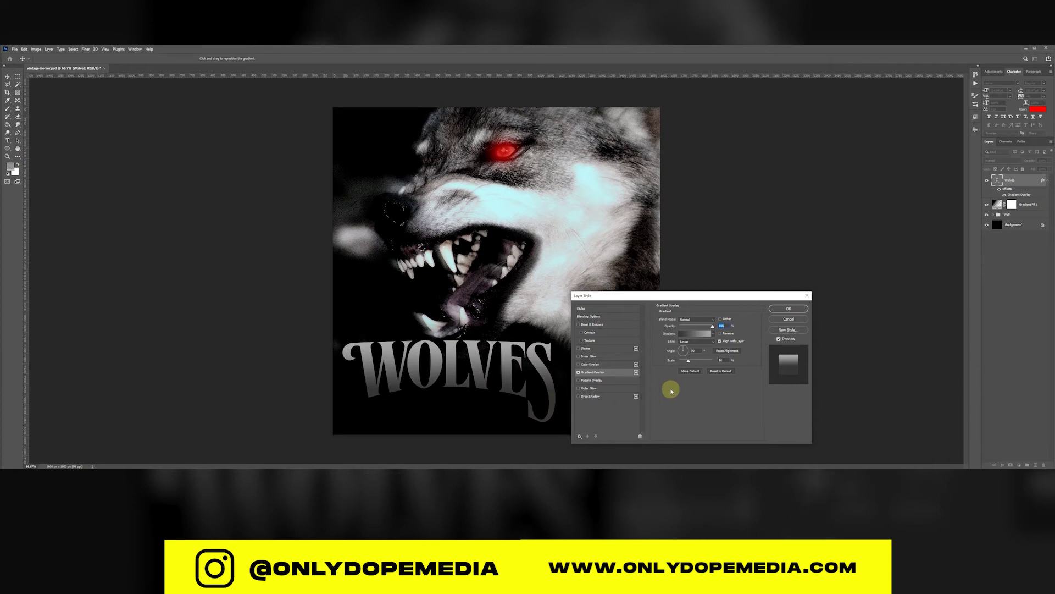
Apply a smooth Inner Bevel to the WOLVES title with a linear gloss contour, reduced depth, and increased size and soften.
{"action": "left_click", "coordinate": [590, 326]}
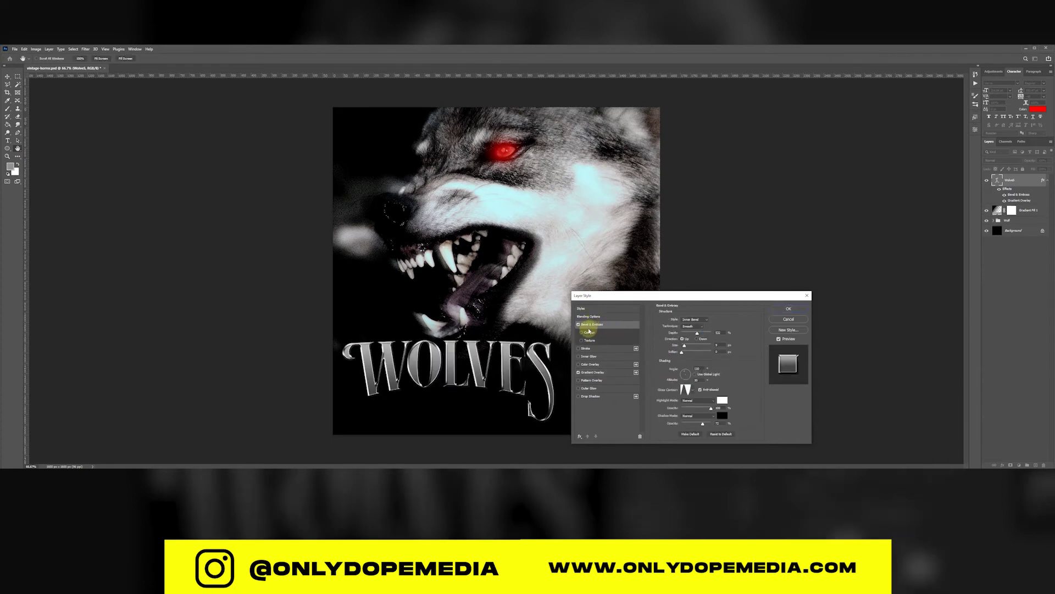
{"action": "double_click", "coordinate": [717, 333]}
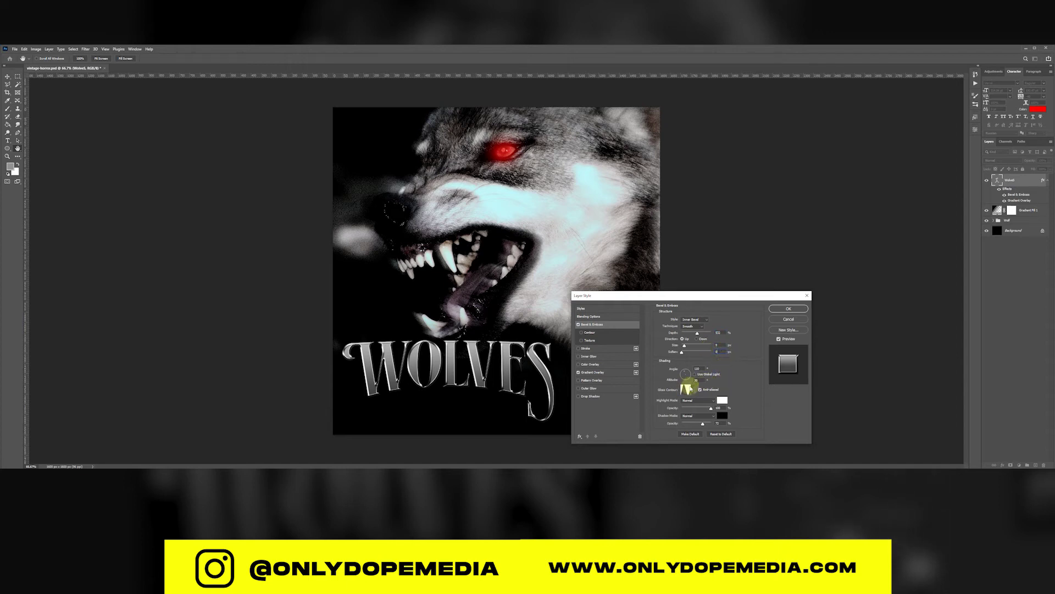
{"action": "left_click", "coordinate": [688, 388]}
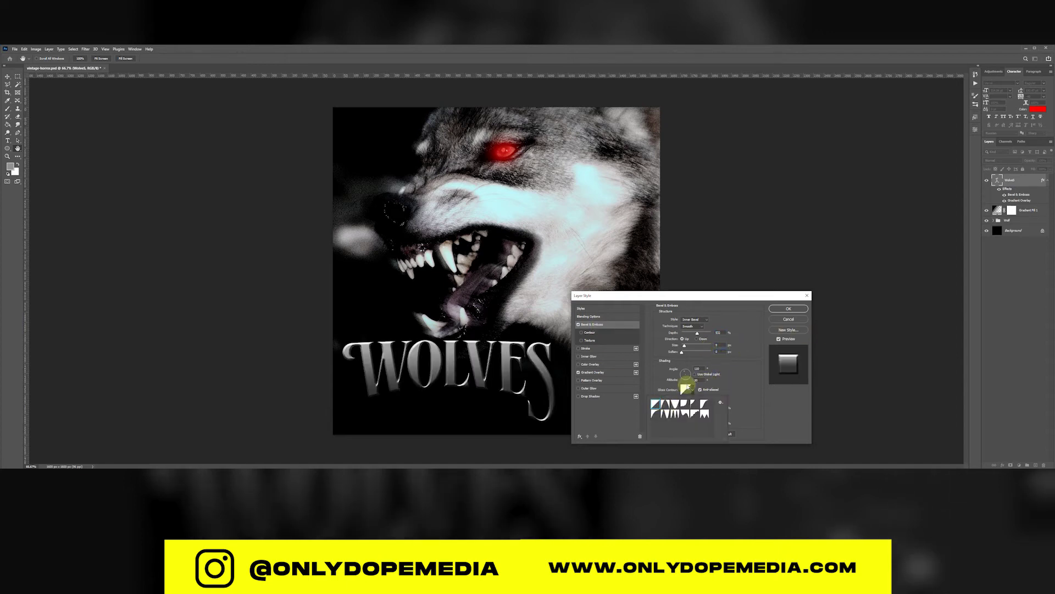
{"action": "left_click", "coordinate": [732, 334]}
{"action": "left_click_drag", "start_coordinate": [697, 333], "coordinate": [687, 352]}
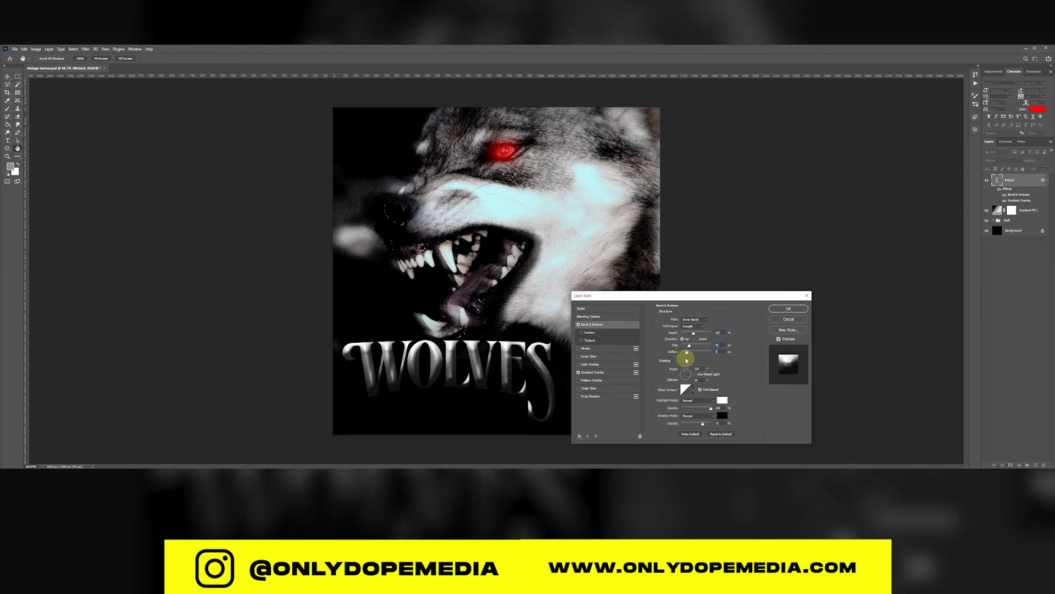
{"action": "left_click", "coordinate": [788, 308]}
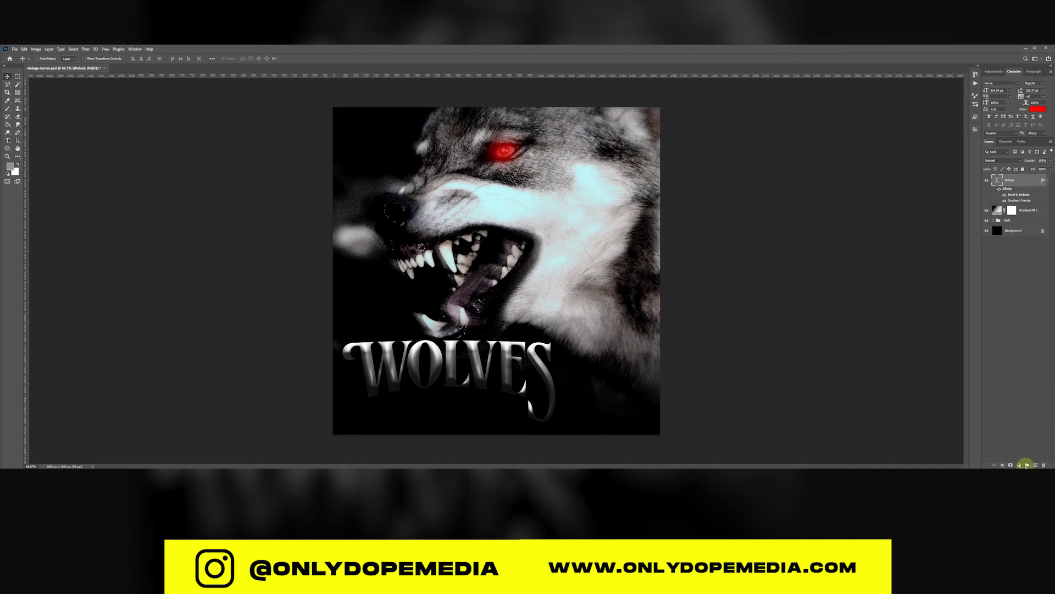
Put the WOLVES text layer into a new group, collapse its effects list and select the group.
{"action": "left_click", "coordinate": [1026, 465]}
{"action": "left_click_drag", "start_coordinate": [1018, 188], "coordinate": [1014, 179]}
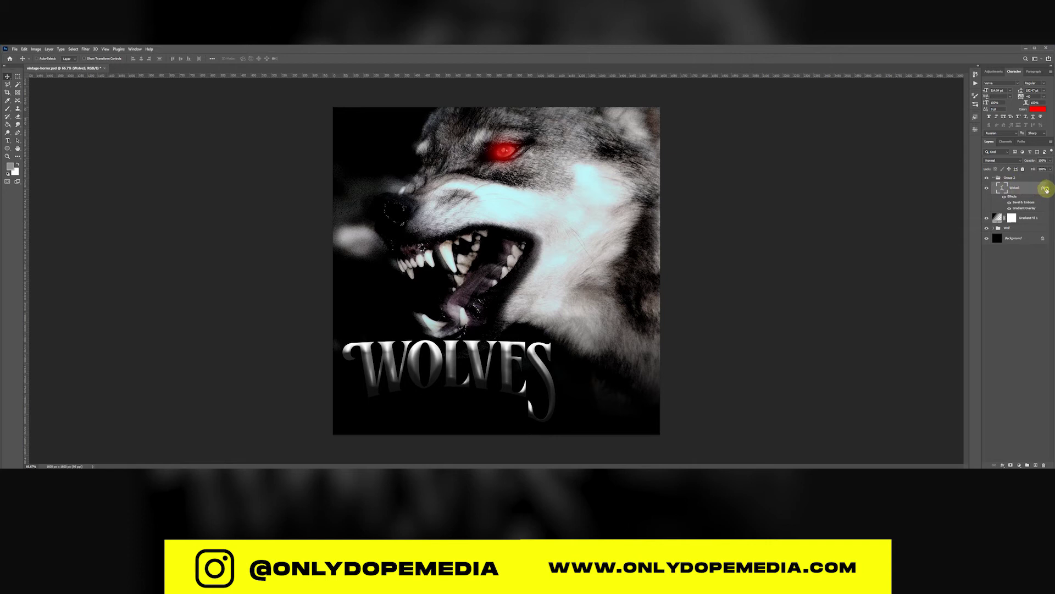
{"action": "left_click", "coordinate": [1046, 188]}
{"action": "left_click", "coordinate": [1017, 178]}
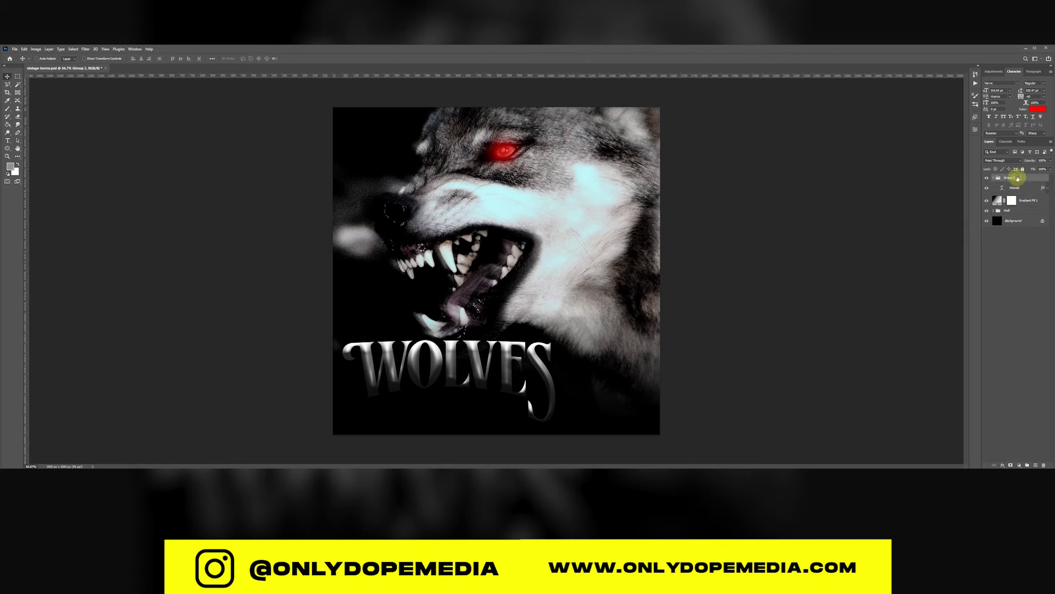
Add an Inner Bevel to the title group and adjust its size, soften and light angle.
{"action": "right_click", "coordinate": [1017, 178]}
{"action": "left_click", "coordinate": [1023, 183]}
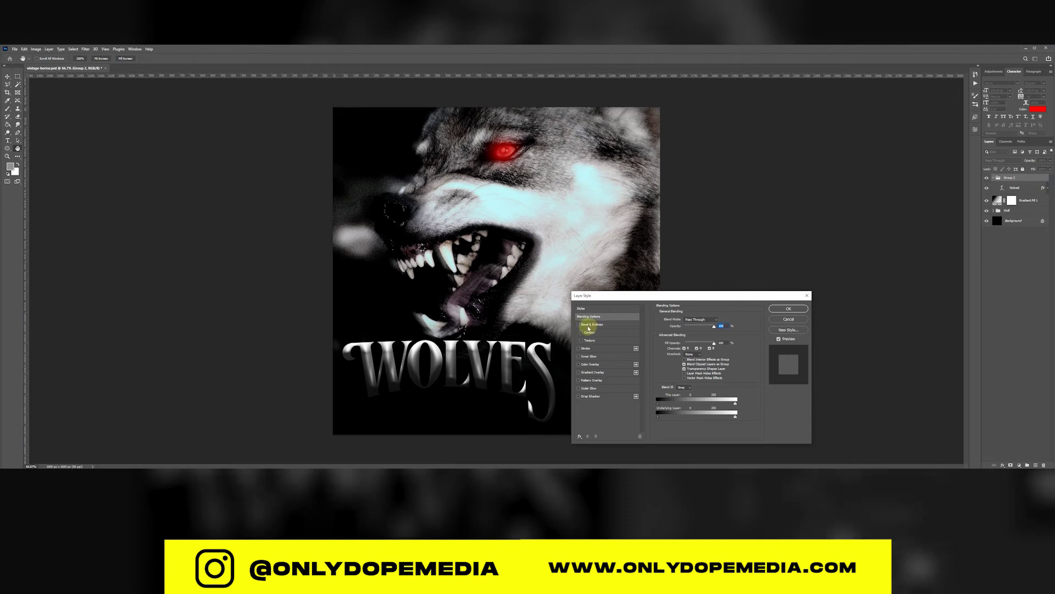
{"action": "left_click", "coordinate": [589, 326]}
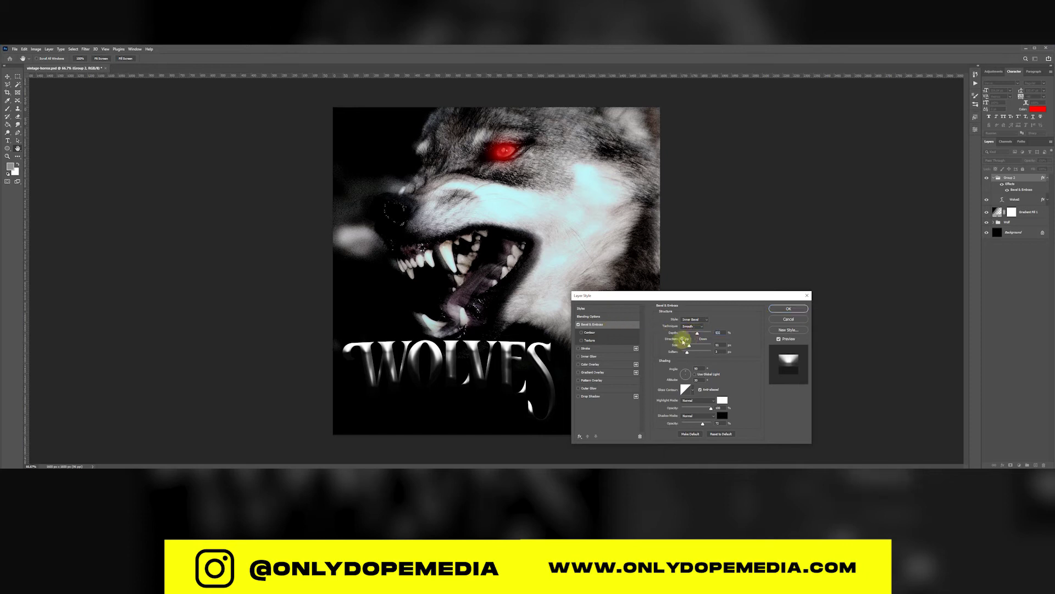
{"action": "left_click_drag", "start_coordinate": [691, 348], "coordinate": [694, 377]}
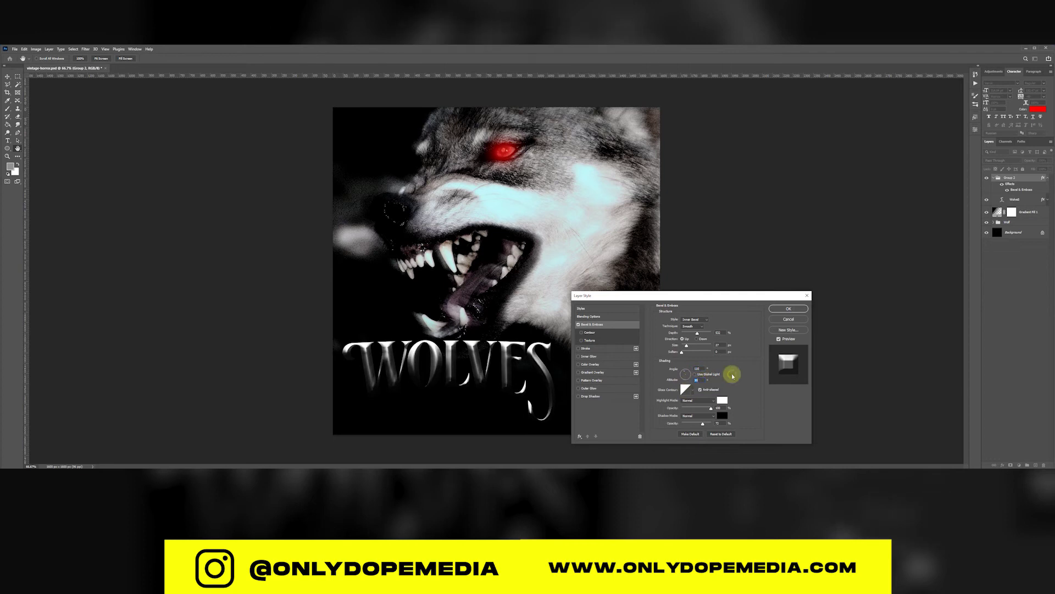
Change the group bevel's gloss contour to the double-peaked Ring preset.
{"action": "left_click", "coordinate": [688, 390]}
{"action": "left_click", "coordinate": [570, 153]}
{"action": "left_click", "coordinate": [692, 390]}
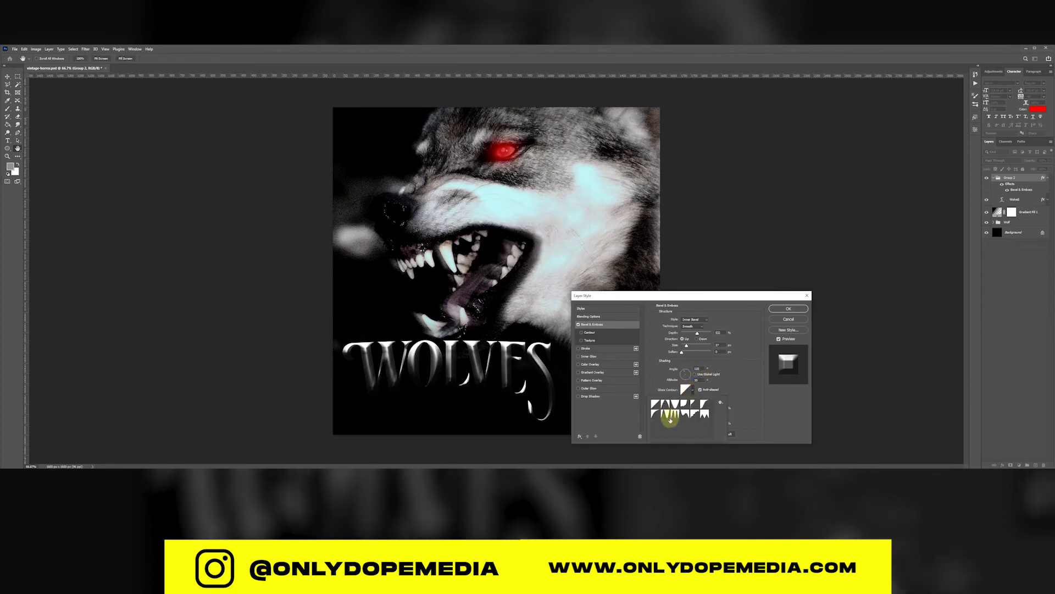
{"action": "left_click", "coordinate": [668, 417]}
{"action": "left_click", "coordinate": [739, 402]}
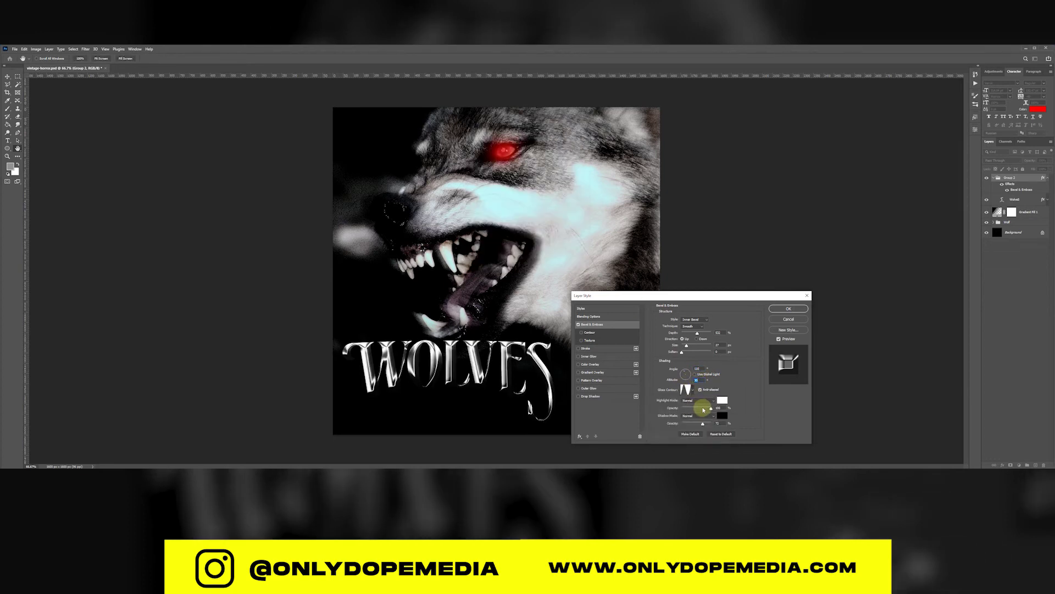
{"action": "left_click", "coordinate": [703, 423]}
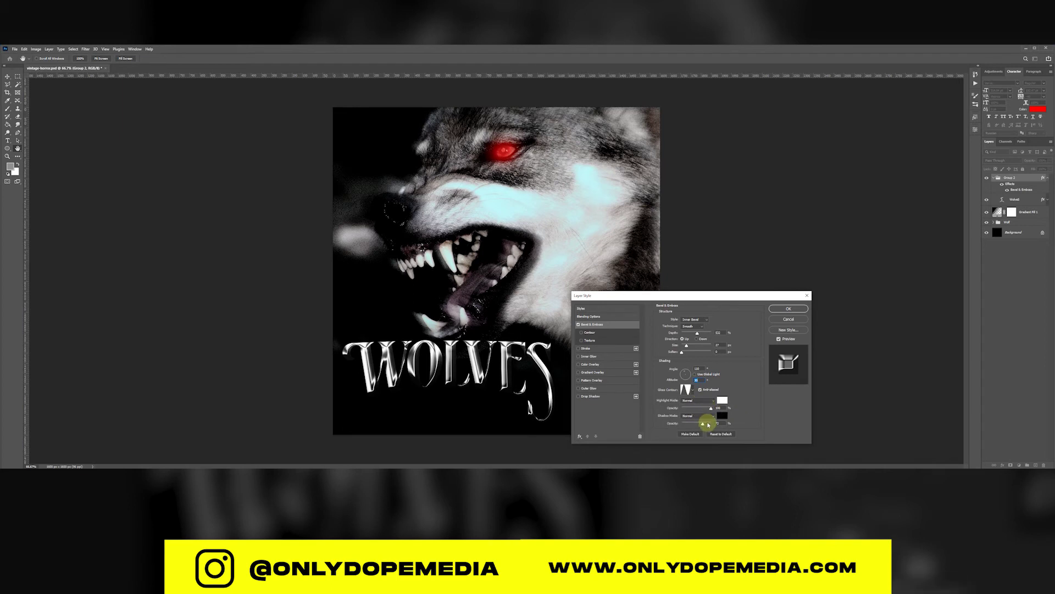
{"action": "left_click", "coordinate": [687, 391]}
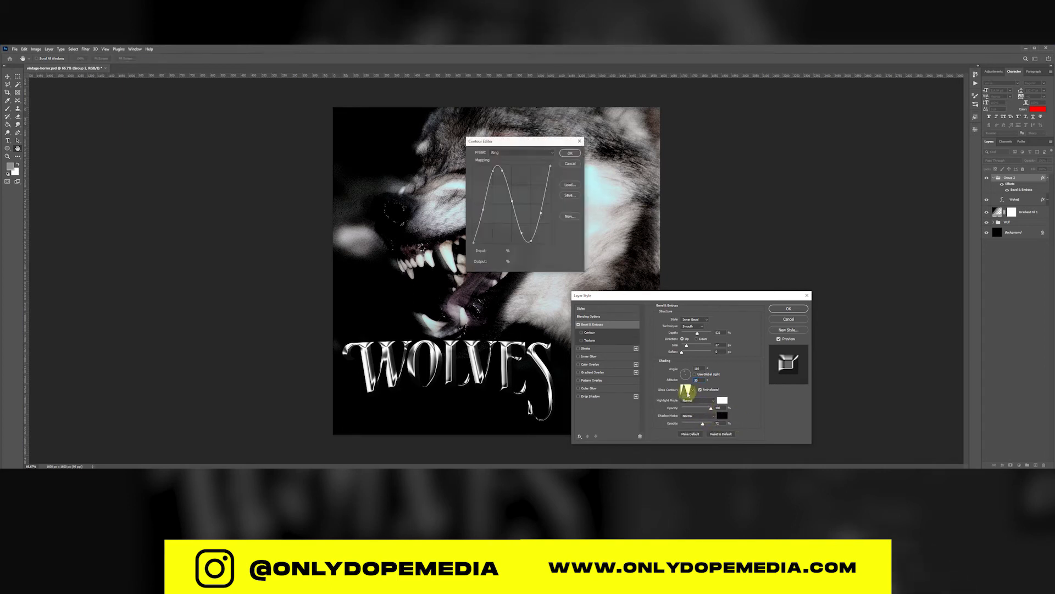
{"action": "left_click", "coordinate": [570, 163]}
{"action": "left_click", "coordinate": [693, 390]}
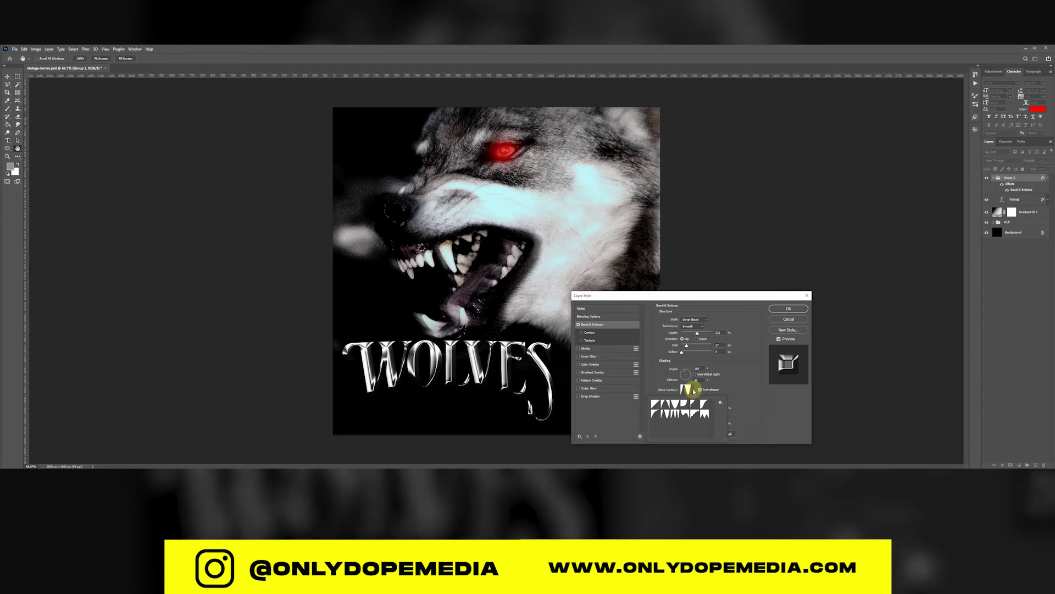
{"action": "left_click", "coordinate": [693, 390]}
Reduce the size of the title group's bevel to give the letters thin chrome edges.
{"action": "left_click_drag", "start_coordinate": [697, 332], "coordinate": [685, 348]}
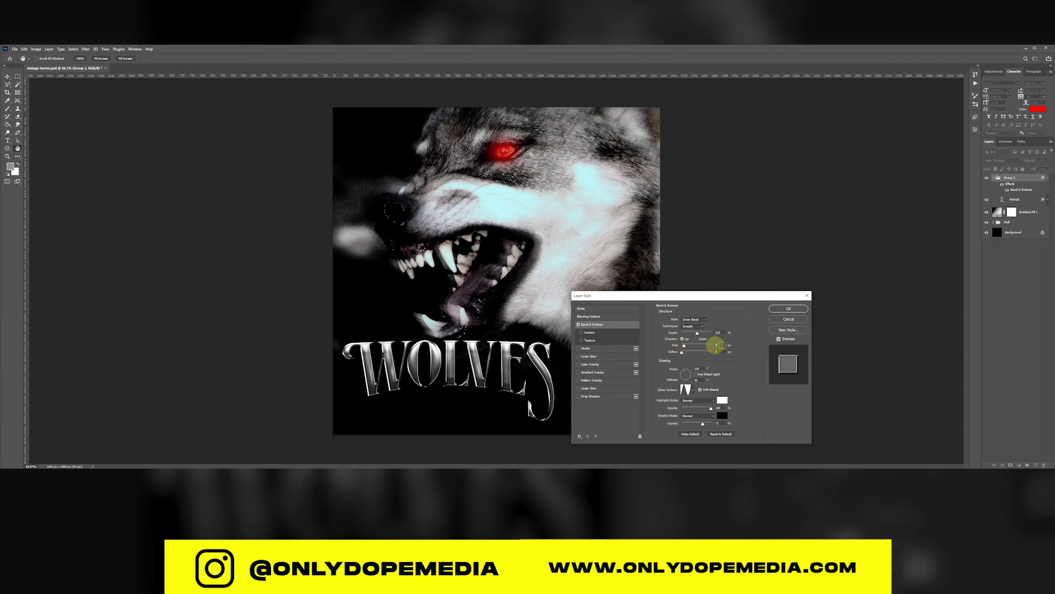
{"action": "left_click", "coordinate": [718, 333]}
Add an Inner Glow to the title group in Overlay mode with the red-to-orange gradient and fine-tune the glow size.
{"action": "left_click", "coordinate": [581, 357]}
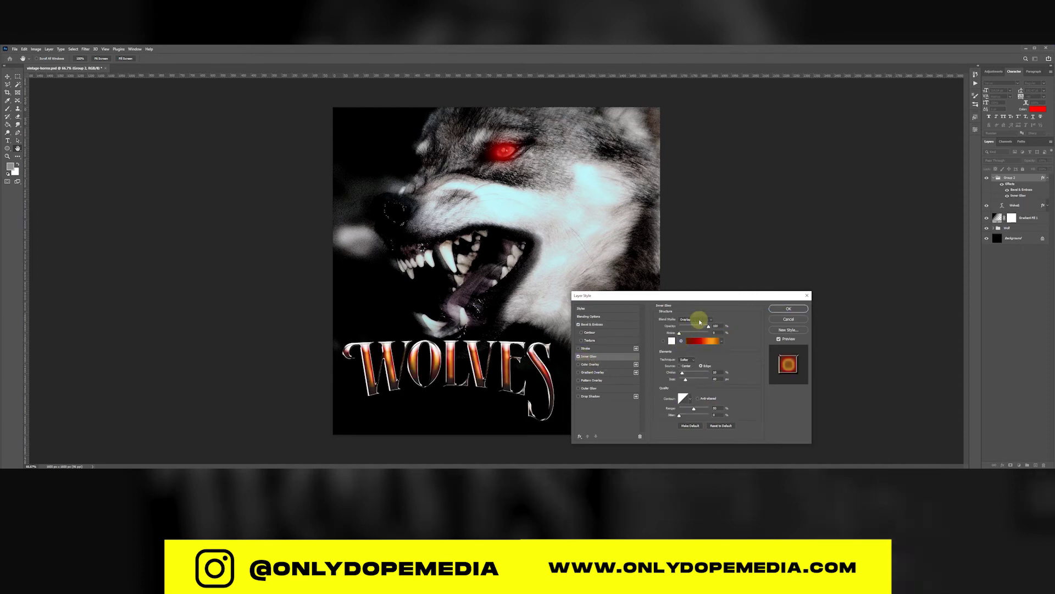
{"action": "left_click", "coordinate": [700, 320]}
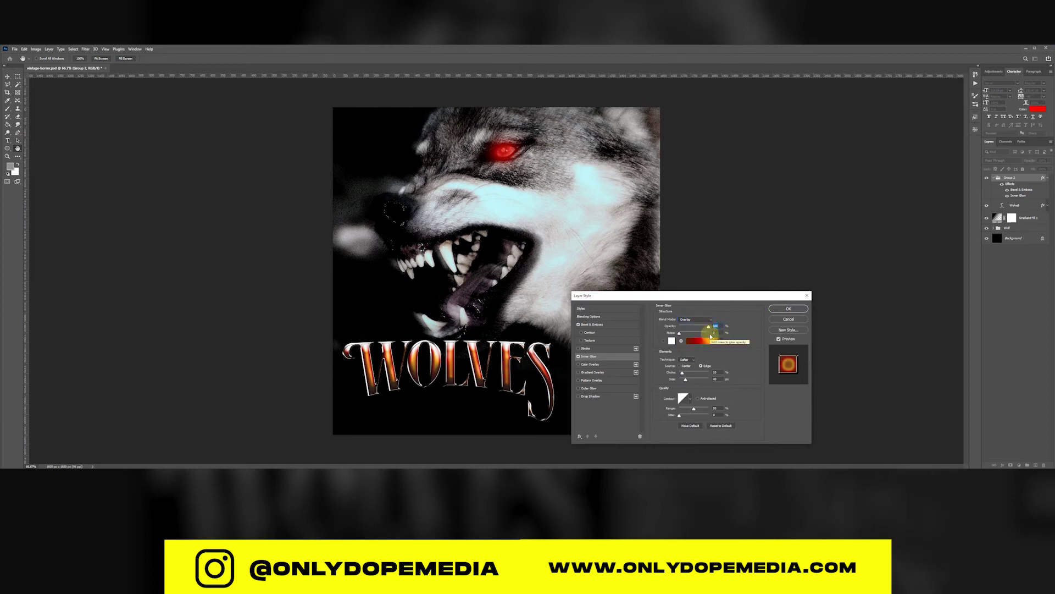
{"action": "left_click", "coordinate": [721, 409]}
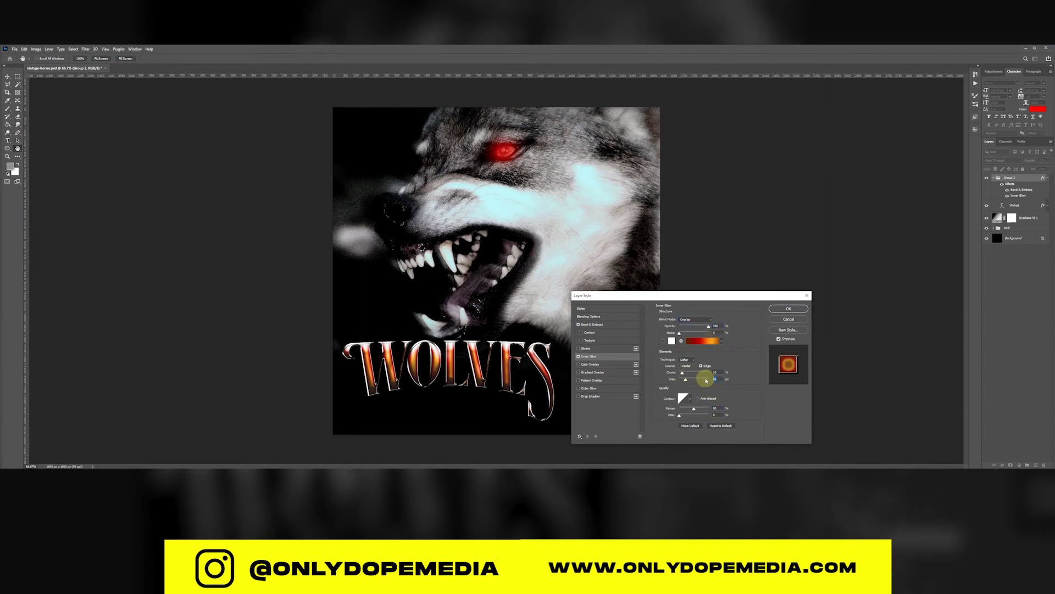
{"action": "left_click", "coordinate": [688, 379]}
{"action": "left_click_drag", "start_coordinate": [689, 381], "coordinate": [686, 382]}
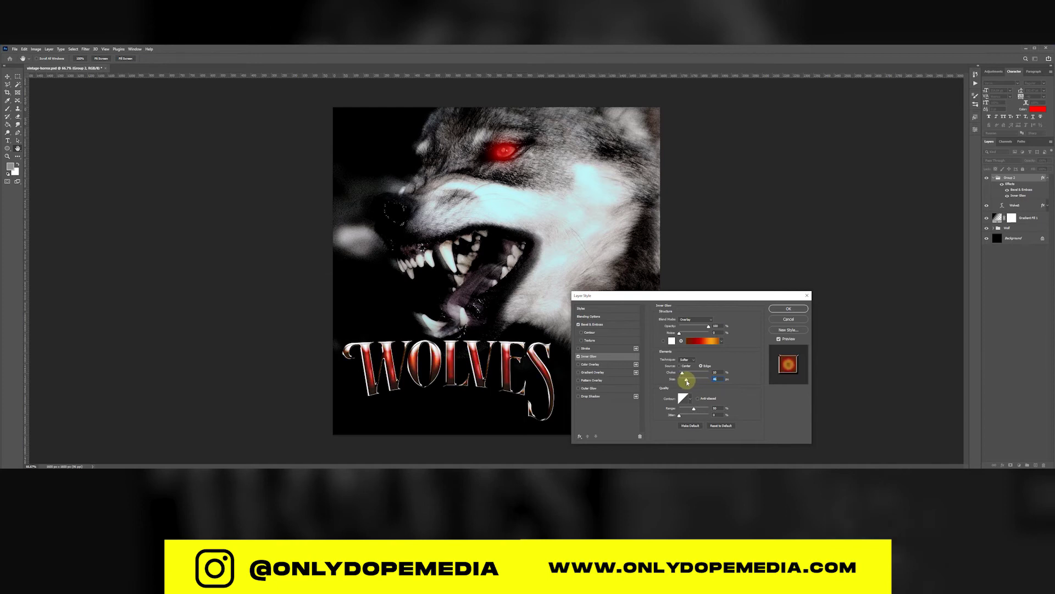
Adjust the highlight and shadow opacities of the title group's bevel.
{"action": "left_click", "coordinate": [602, 324]}
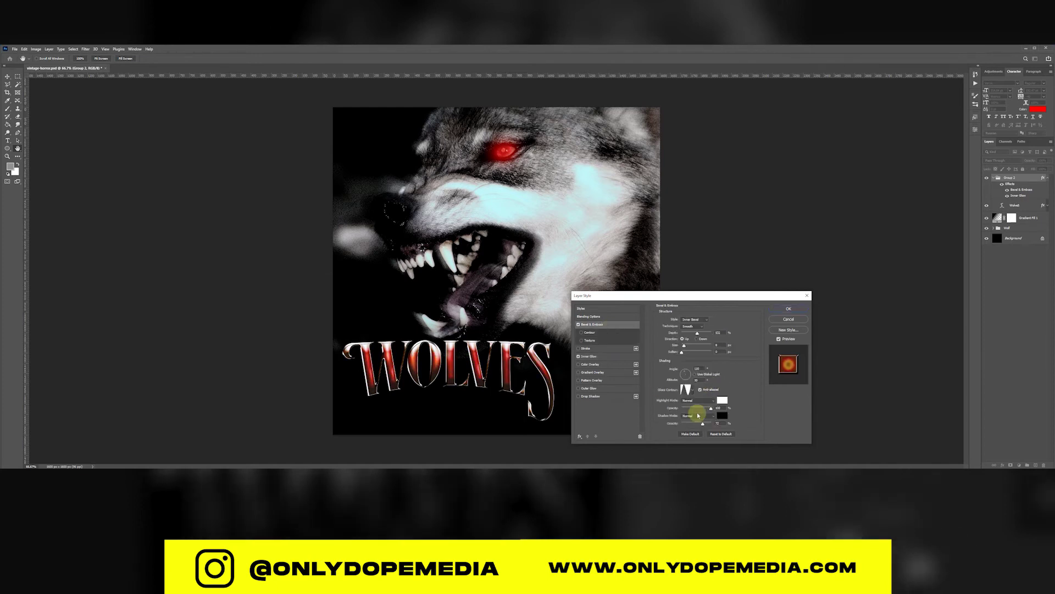
{"action": "mouse_move", "coordinate": [709, 413]}
{"action": "left_mouse_down"}
{"action": "mouse_move", "coordinate": [688, 410]}
{"action": "mouse_move", "coordinate": [701, 409]}
{"action": "mouse_move", "coordinate": [699, 423]}
{"action": "left_mouse_up"}
Review the title group's Inner Glow gradient and try sourcing the glow from the center.
{"action": "left_click", "coordinate": [588, 356]}
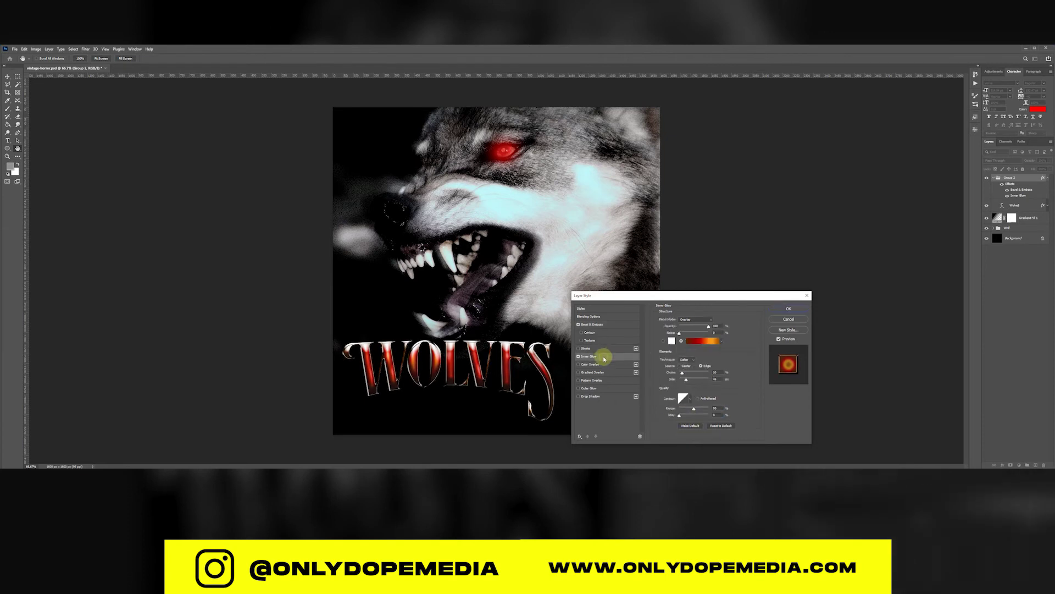
{"action": "left_click", "coordinate": [706, 340]}
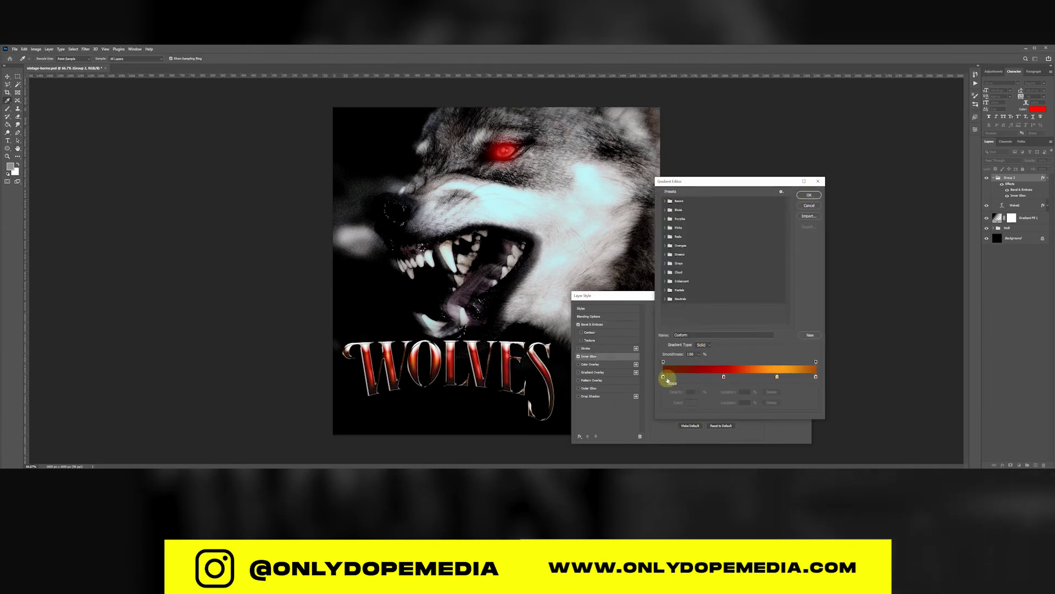
{"action": "left_click", "coordinate": [809, 194]}
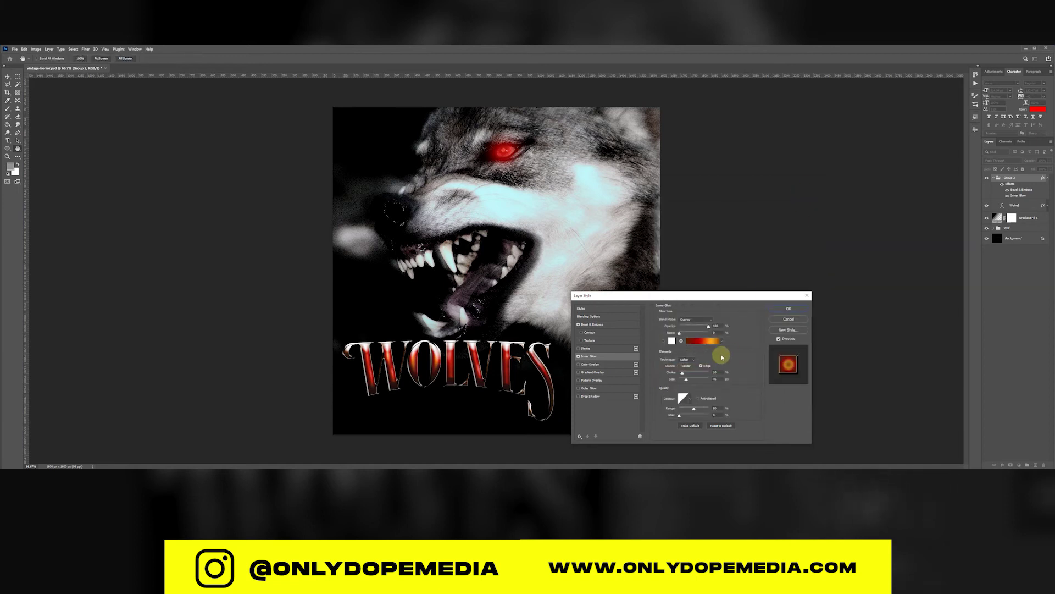
{"action": "left_click", "coordinate": [687, 366]}
{"action": "left_click", "coordinate": [706, 366]}
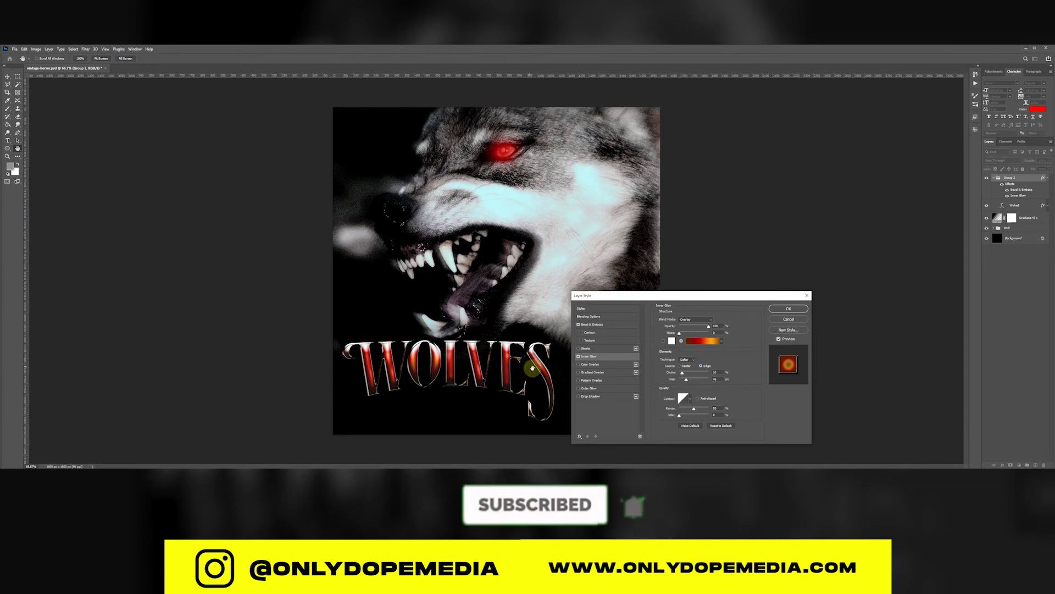
Add a red Outer Glow in Screen mode to the title group and fine-tune its size, range, noise and opacity.
{"action": "left_click", "coordinate": [586, 388]}
{"action": "left_click_drag", "start_coordinate": [692, 332], "coordinate": [689, 333]}
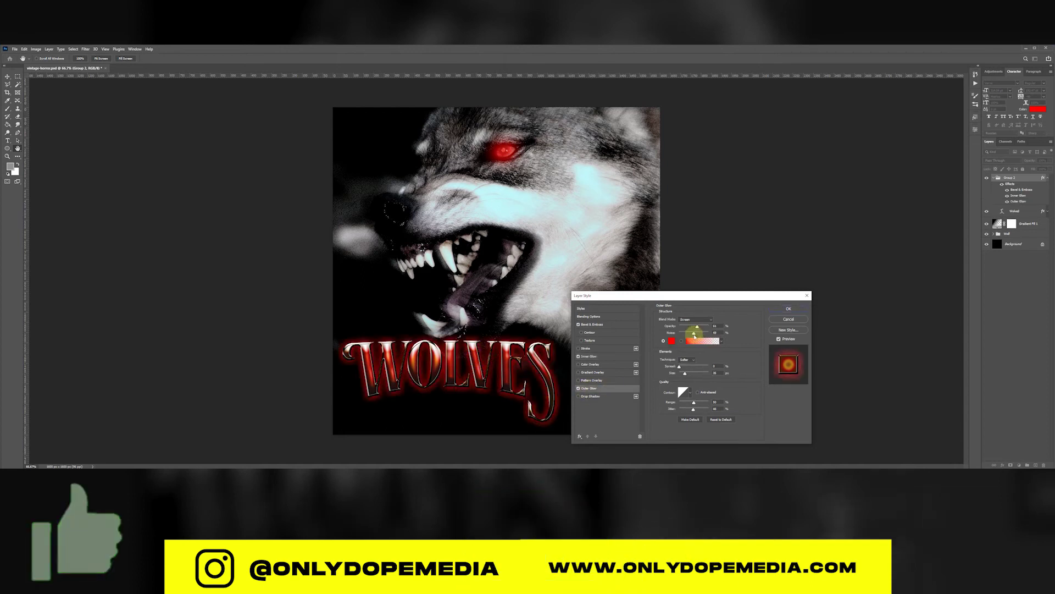
{"action": "left_click_drag", "start_coordinate": [687, 371], "coordinate": [681, 410]}
{"action": "left_click_drag", "start_coordinate": [697, 326], "coordinate": [694, 330]}
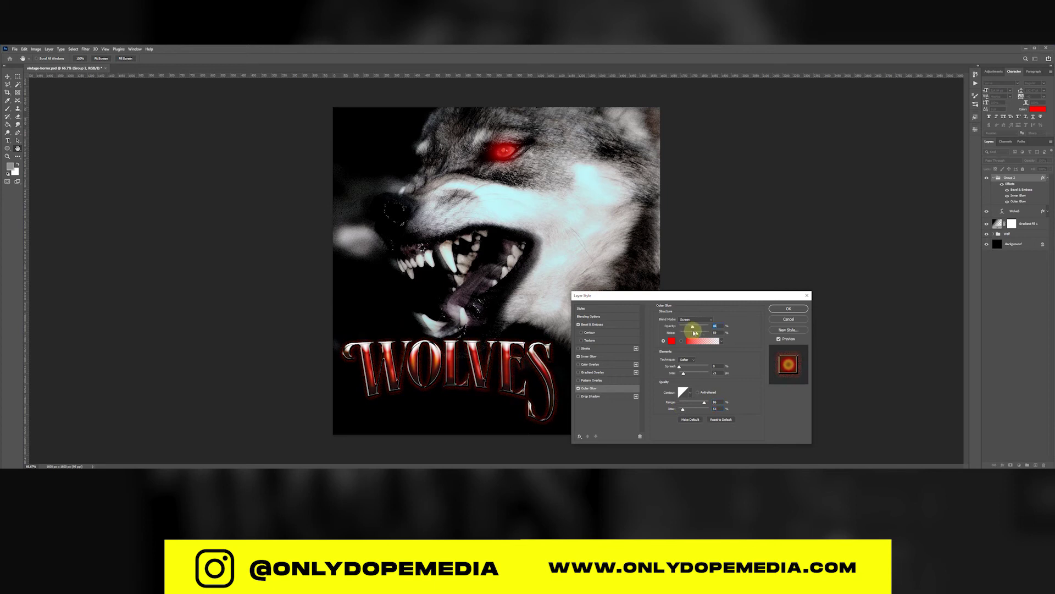
{"action": "left_click", "coordinate": [620, 324]}
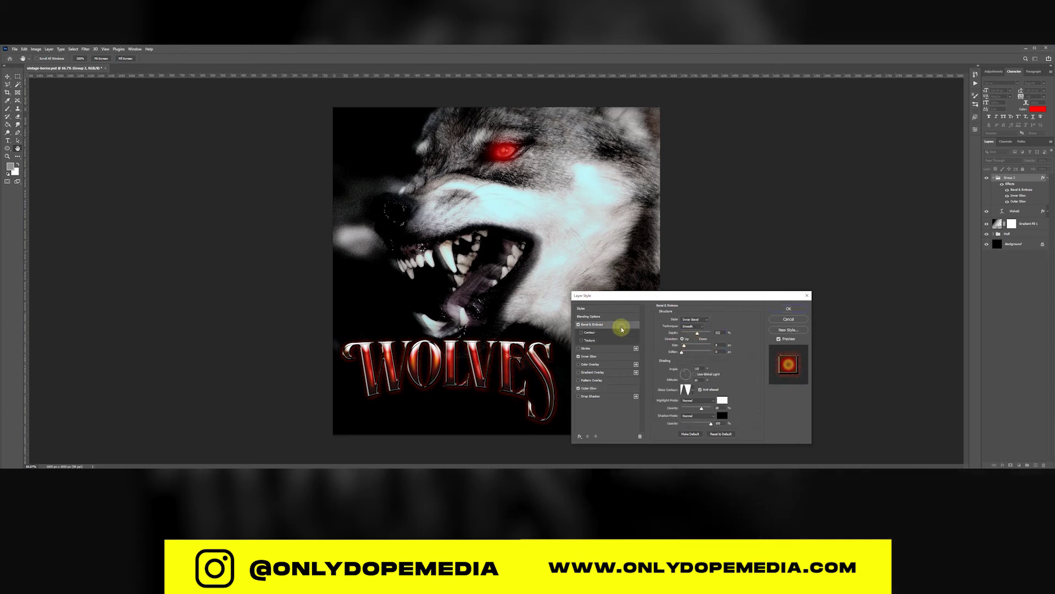
{"action": "left_click", "coordinate": [788, 308]}
Raise the shadow opacity of the WOLVES text layer's bevel to 100% and lower its highlight opacity.
{"action": "double_click", "coordinate": [1032, 211]}
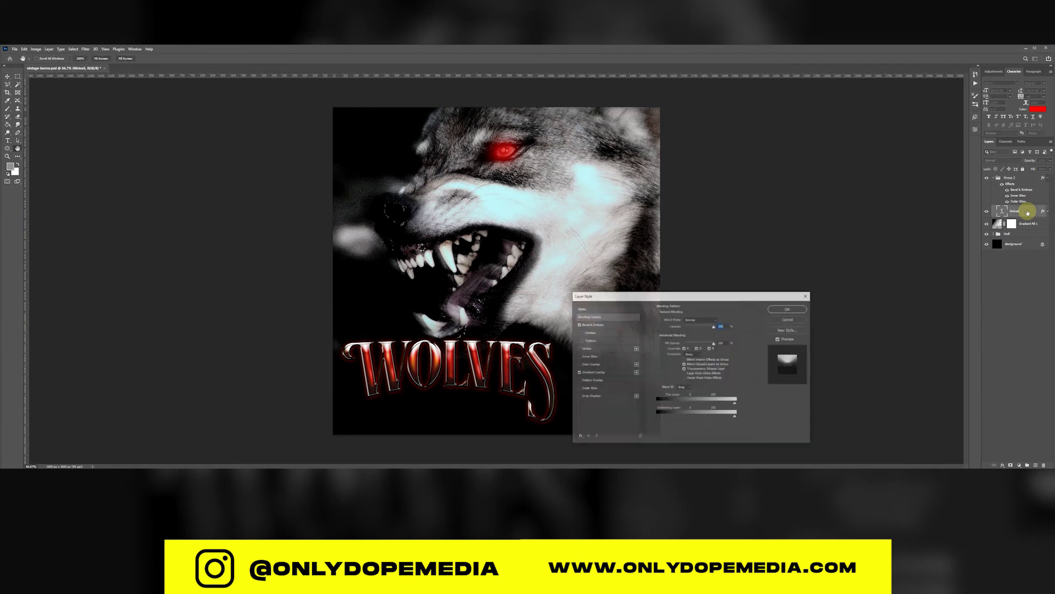
{"action": "left_click", "coordinate": [602, 325]}
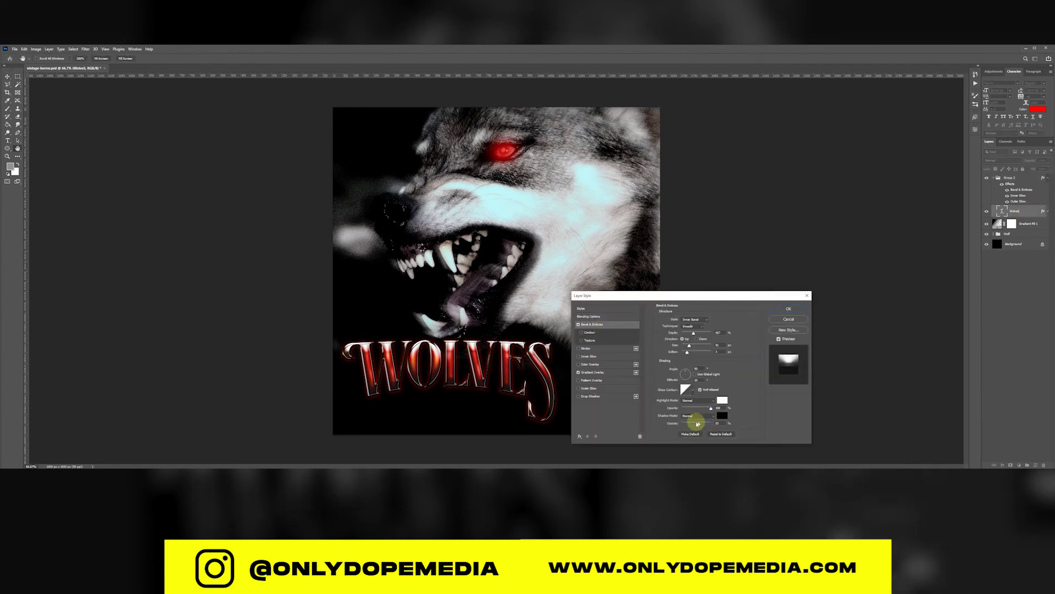
{"action": "mouse_move", "coordinate": [703, 423]}
{"action": "left_mouse_down"}
{"action": "mouse_move", "coordinate": [711, 423]}
{"action": "mouse_move", "coordinate": [687, 409]}
{"action": "mouse_move", "coordinate": [697, 409]}
{"action": "left_mouse_up"}
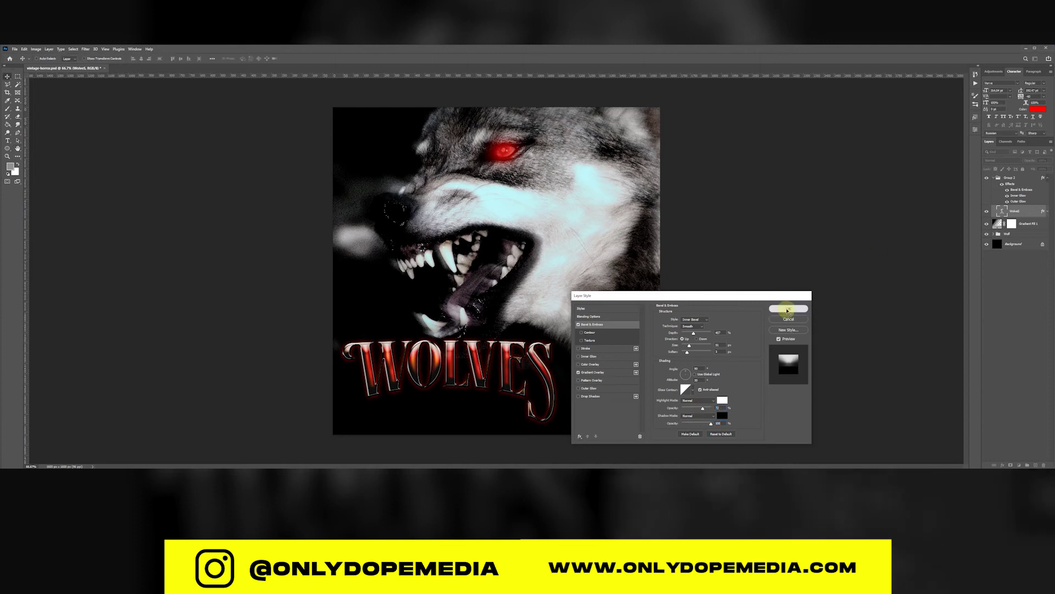
{"action": "left_click", "coordinate": [788, 308]}
Fine-tune the title group's Inner Glow size and lower its bevel's highlight and shadow opacities.
{"action": "left_click", "coordinate": [1022, 181]}
{"action": "double_click", "coordinate": [1018, 195]}
{"action": "left_click_drag", "start_coordinate": [690, 378], "coordinate": [686, 378]}
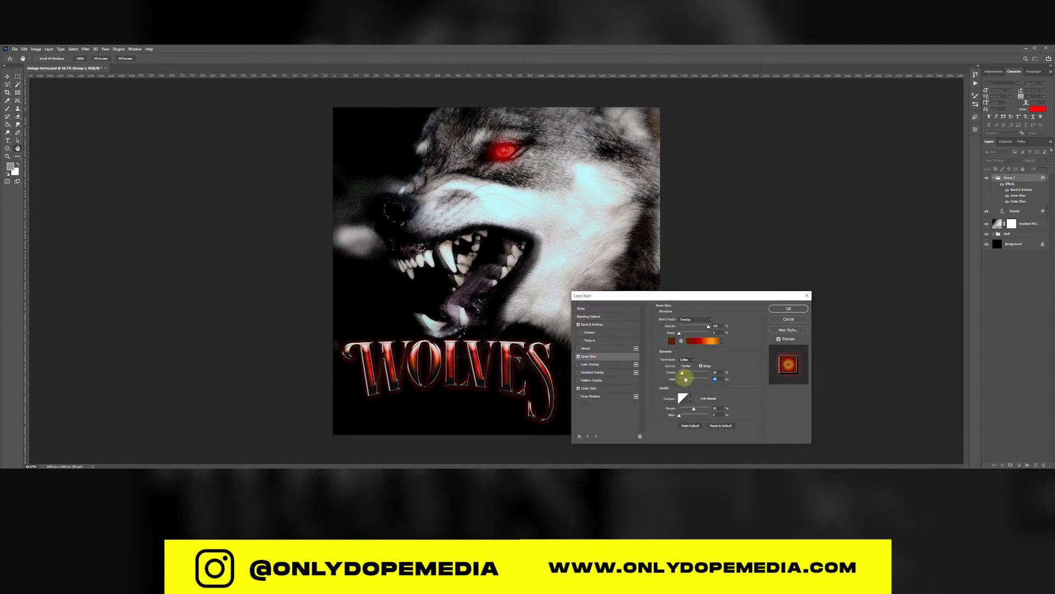
{"action": "left_click", "coordinate": [602, 324]}
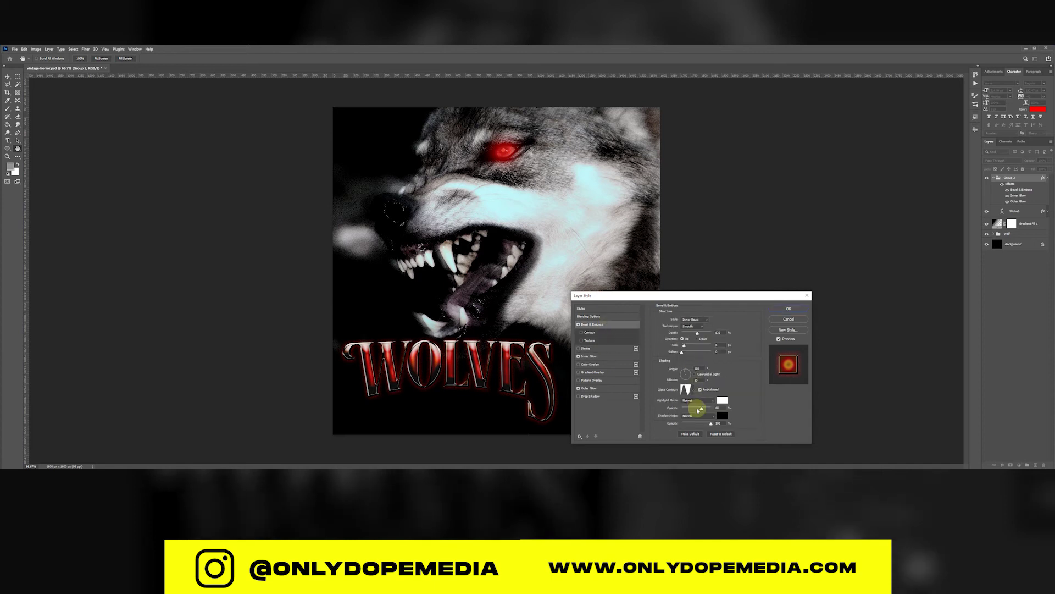
{"action": "left_click_drag", "start_coordinate": [695, 408], "coordinate": [706, 423]}
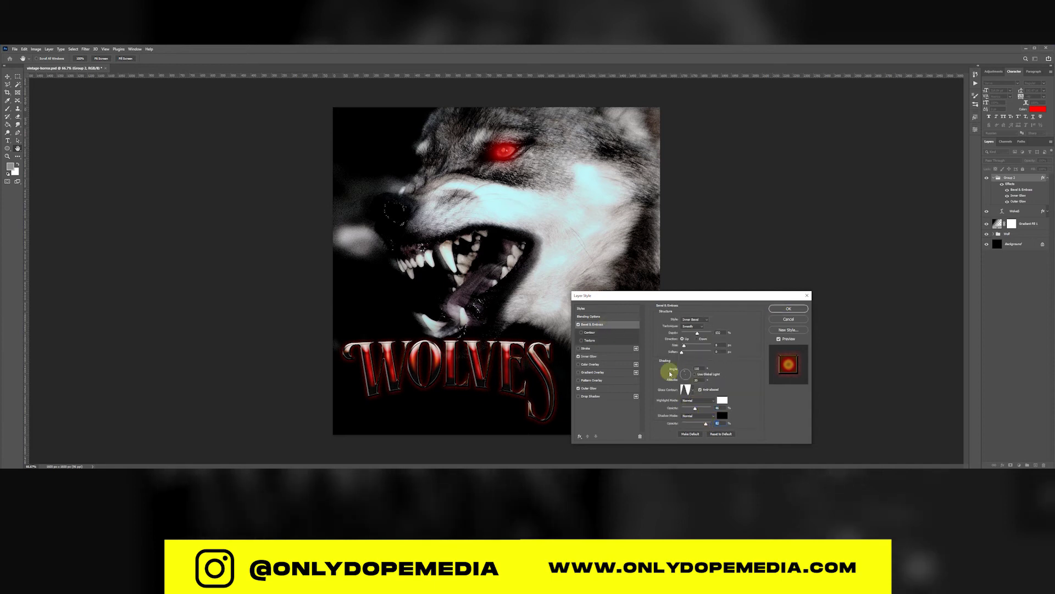
{"action": "left_click_drag", "start_coordinate": [683, 345], "coordinate": [683, 345]}
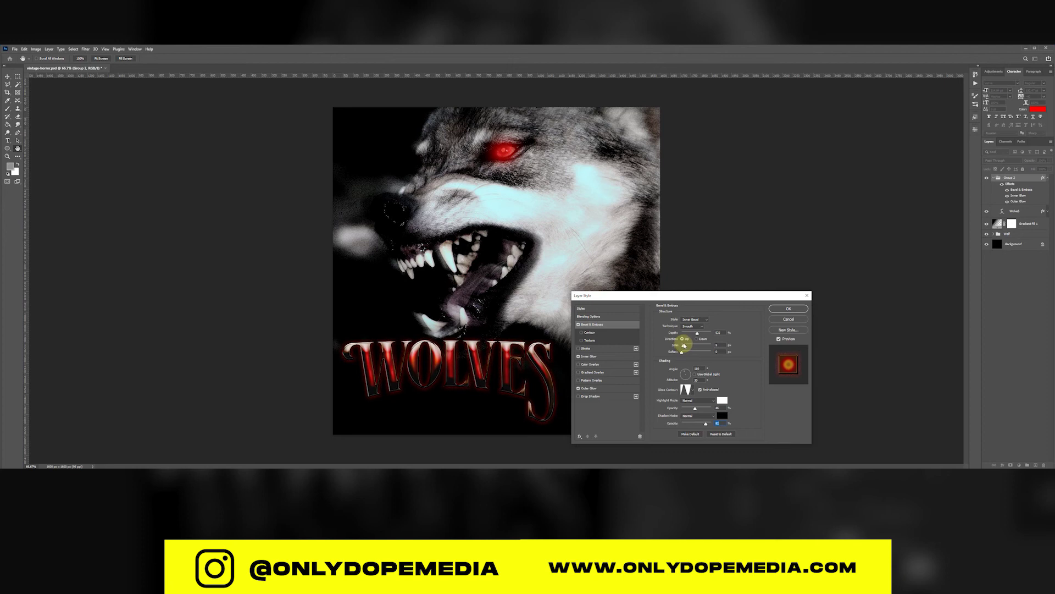
{"action": "left_click", "coordinate": [788, 308]}
Lower the highlight opacity of the WOLVES text layer's bevel further to darken the letters.
{"action": "double_click", "coordinate": [1027, 212]}
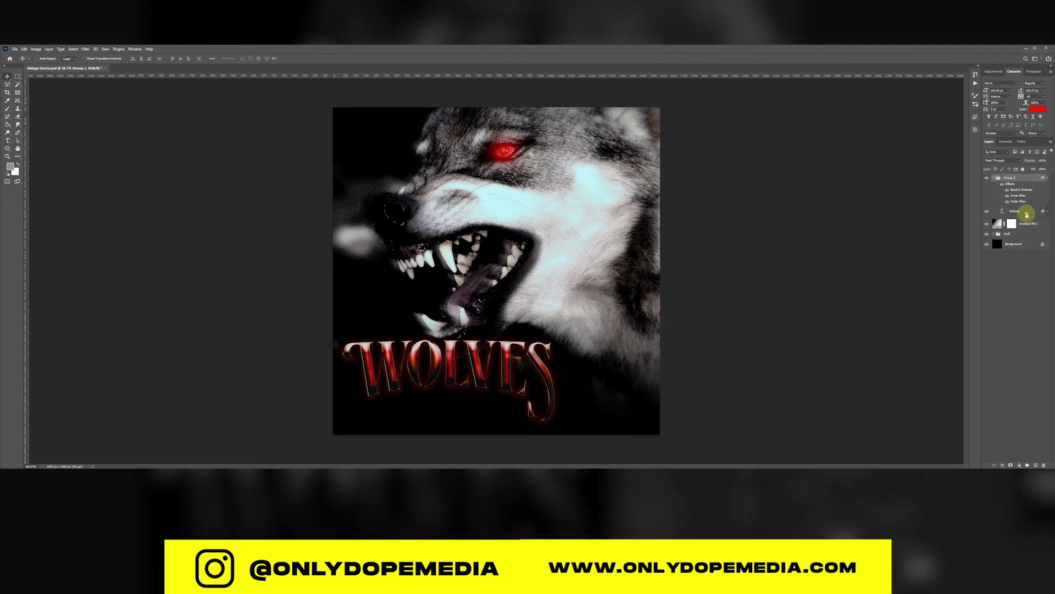
{"action": "left_click", "coordinate": [605, 325]}
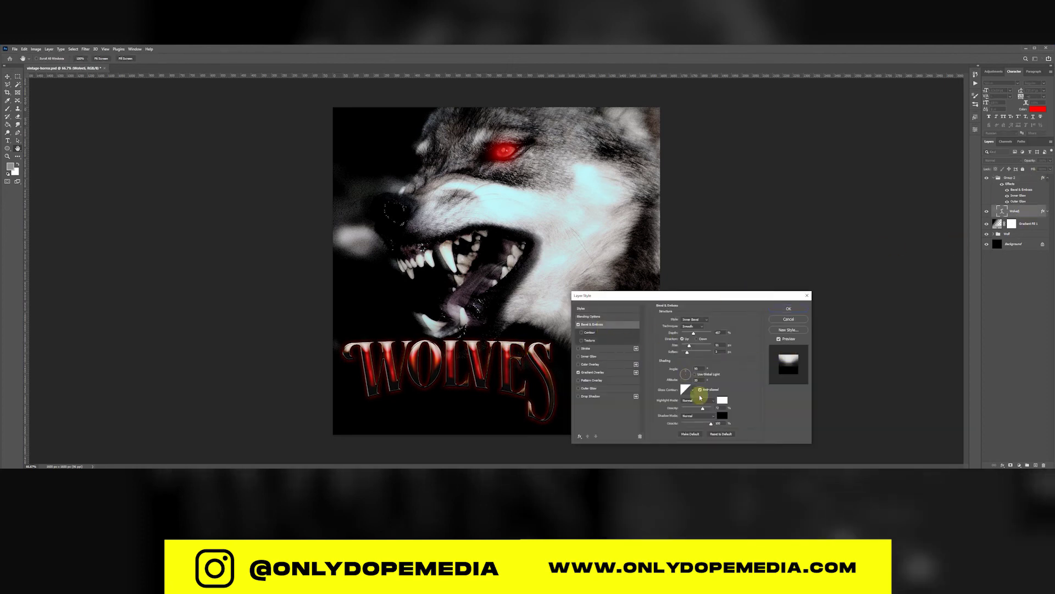
{"action": "left_click_drag", "start_coordinate": [689, 410], "coordinate": [692, 408]}
{"action": "left_click", "coordinate": [788, 308]}
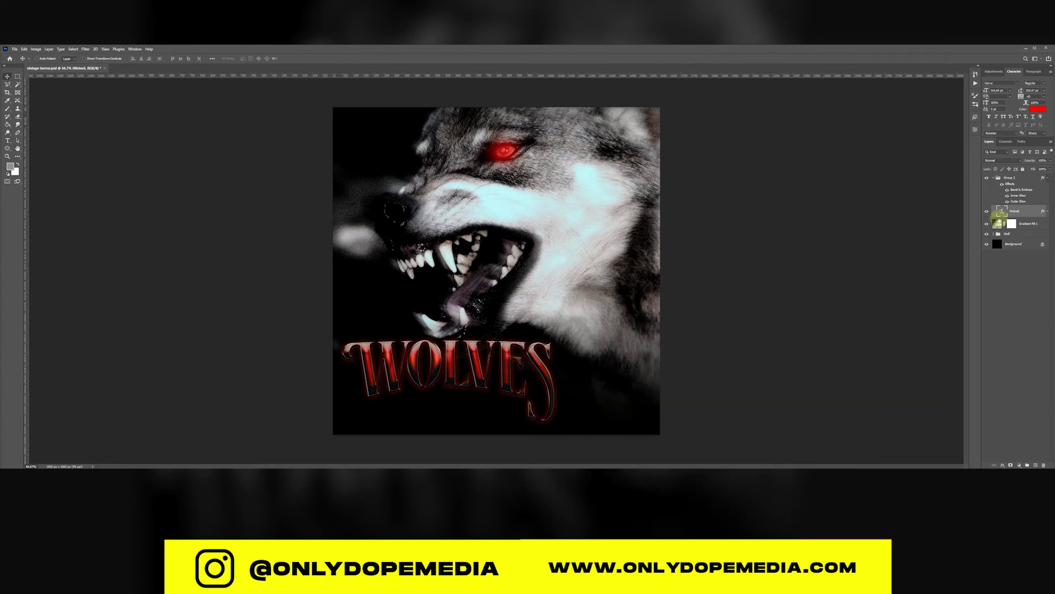
Rename the title group as "text" and collapse the group and its effects list.
{"action": "left_click_drag", "start_coordinate": [1014, 211], "coordinate": [1007, 182]}
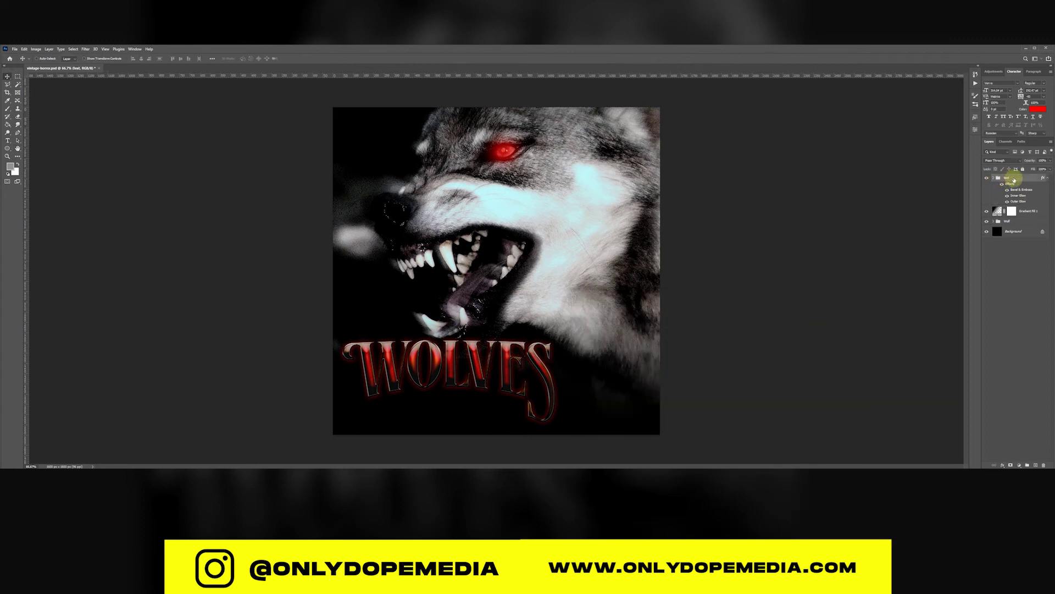
{"action": "left_click", "coordinate": [1048, 179]}
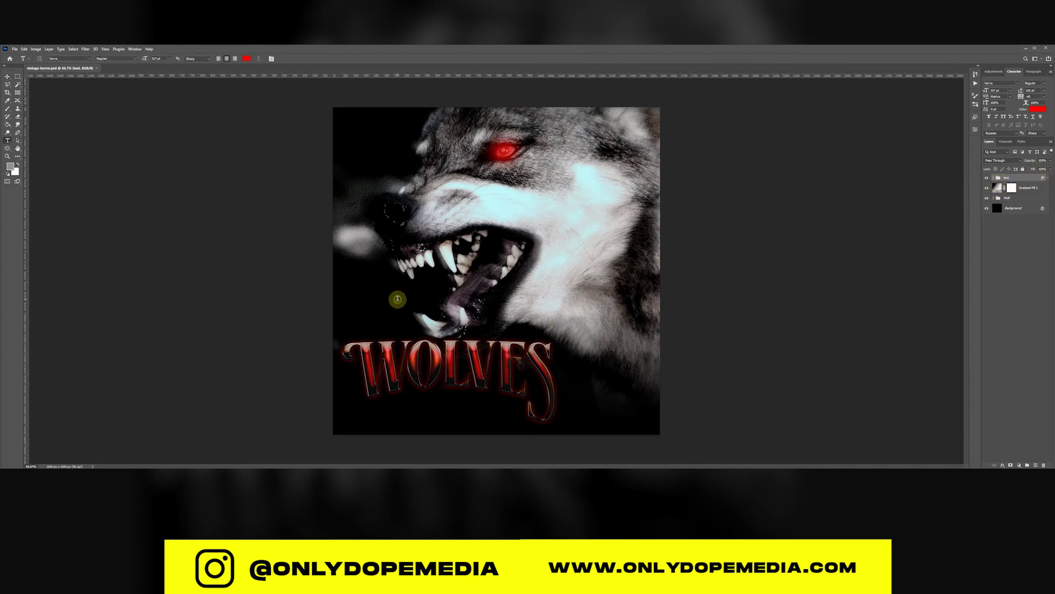
Add the tagline "YOU HAVE TO BE A WOLF TO CATCH A WOLF" as a new text layer above the title.
{"action": "key", "text": "t"}
{"action": "left_click", "coordinate": [397, 297]}
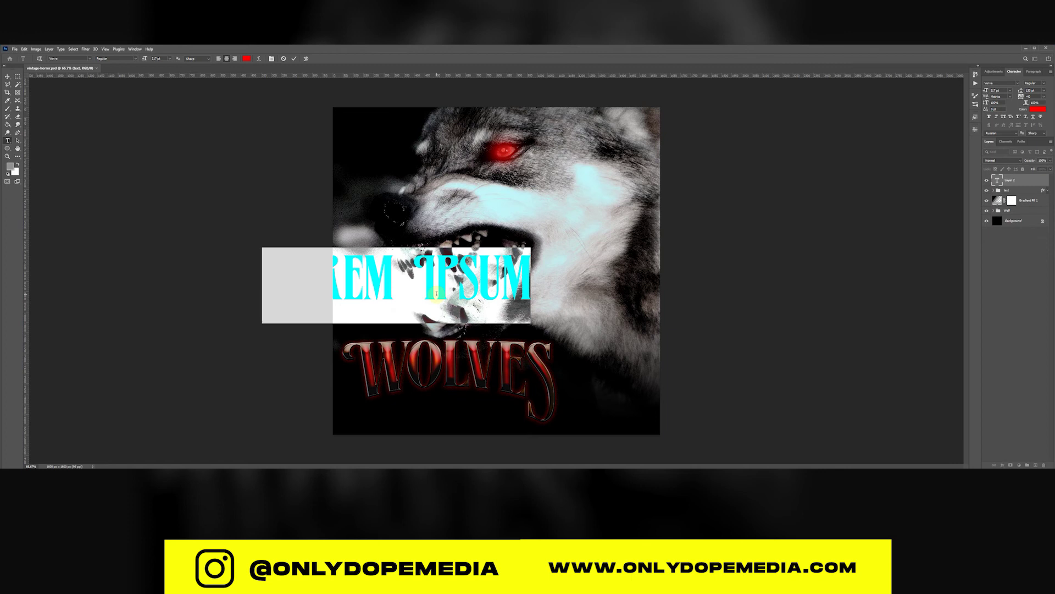
{"action": "type", "text": "YOU"}
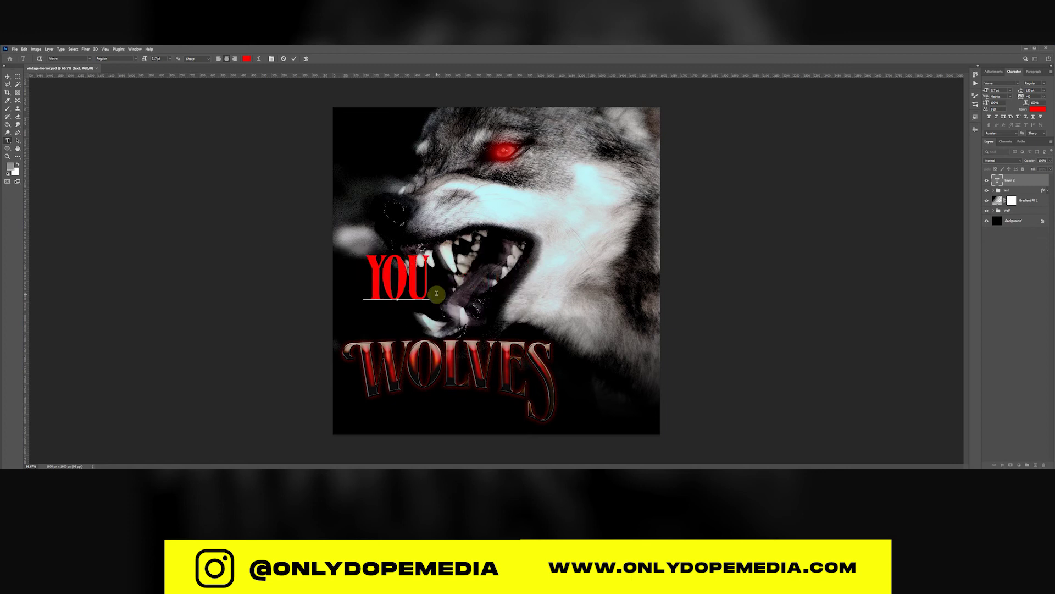
{"action": "type", "text": " HAVE"}
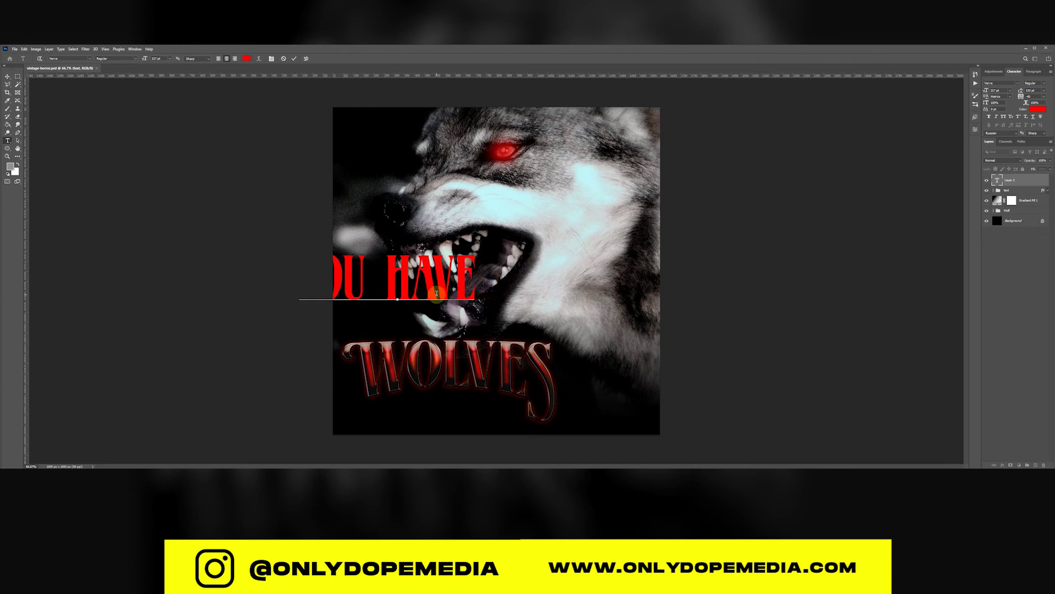
{"action": "type", "text": " TO BE A "}
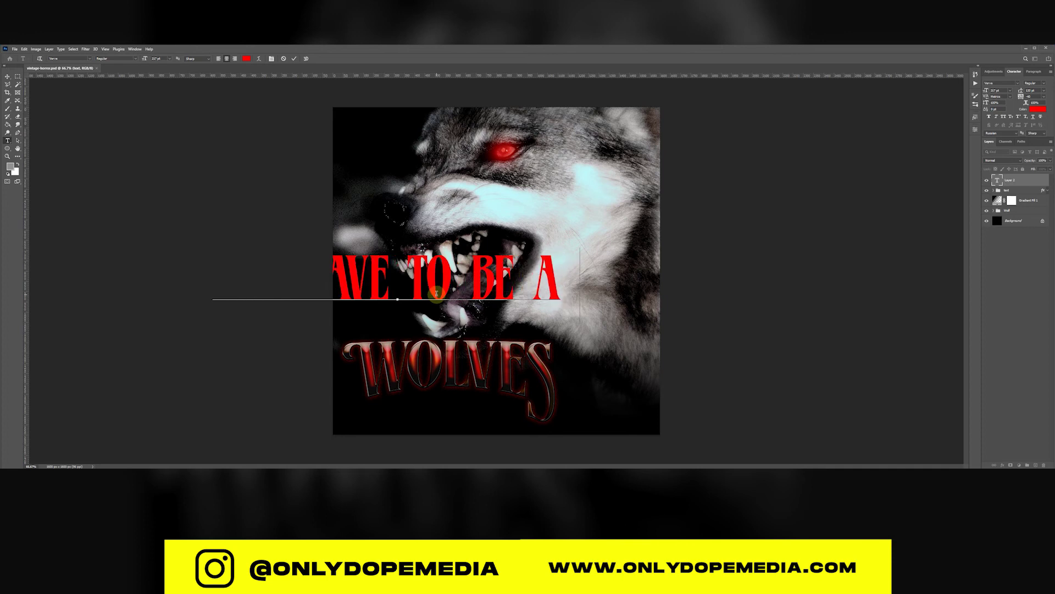
{"action": "type", "text": "WOLF"}
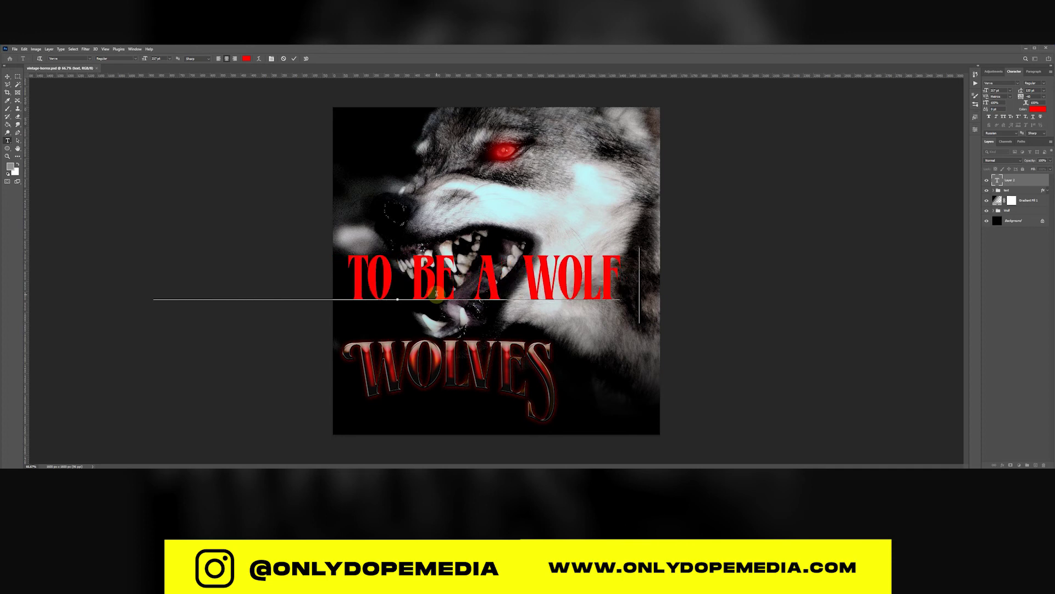
{"action": "type", "text": " TO CAT"}
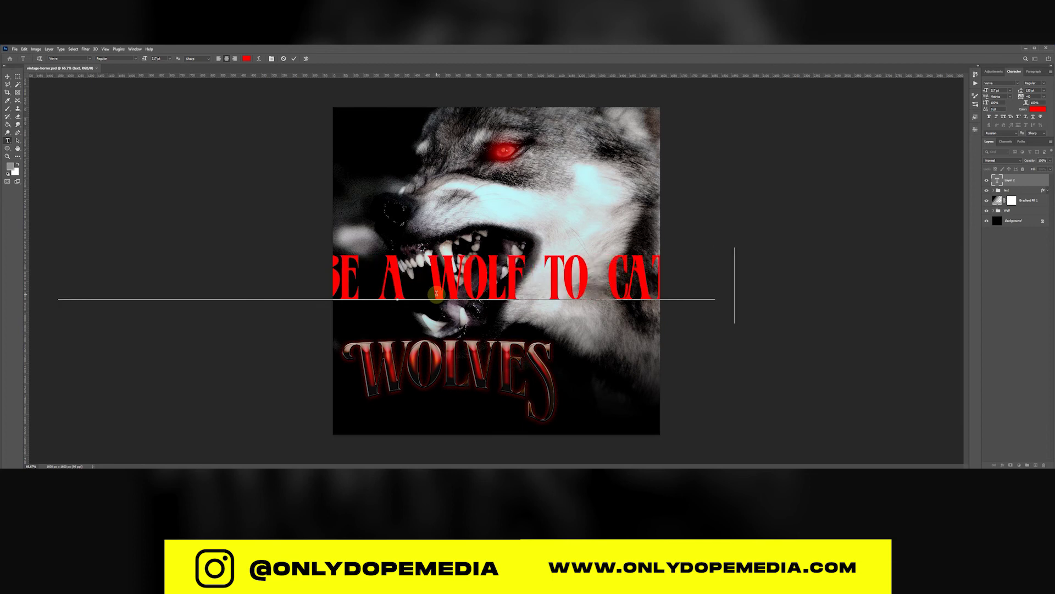
{"action": "type", "text": "CH A WOL"}
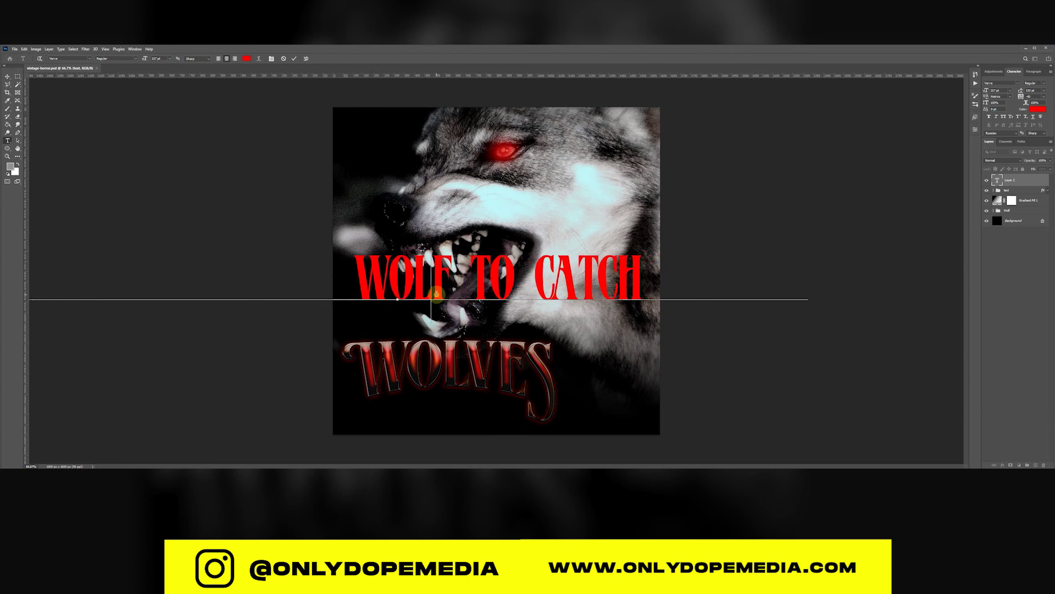
Color the tagline bright yellow and greatly reduce its font size.
{"action": "triple_click", "coordinate": [436, 294]}
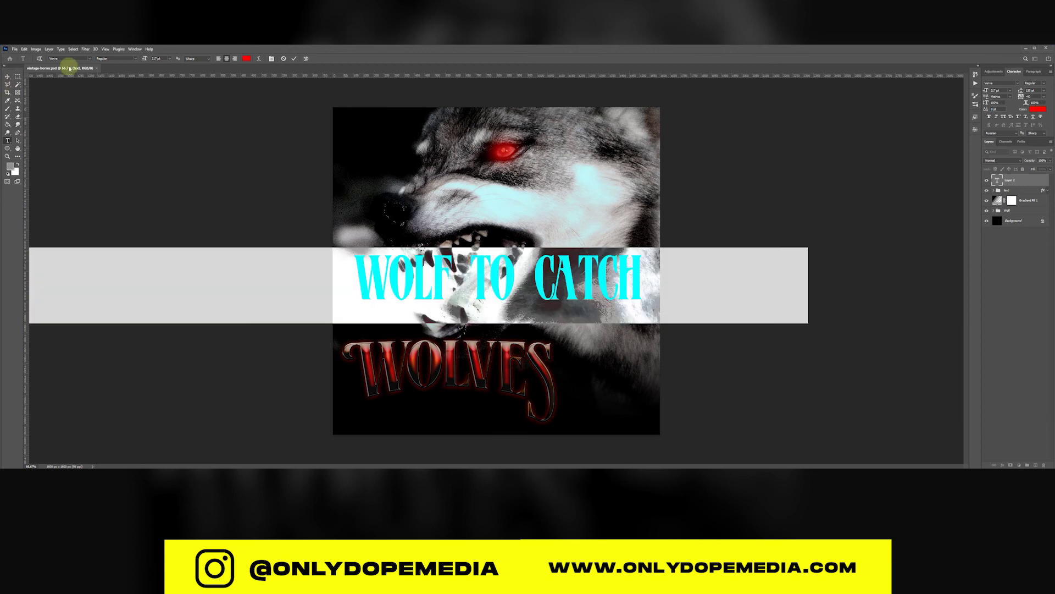
{"action": "left_click", "coordinate": [247, 58]}
{"action": "left_click_drag", "start_coordinate": [679, 311], "coordinate": [680, 314]}
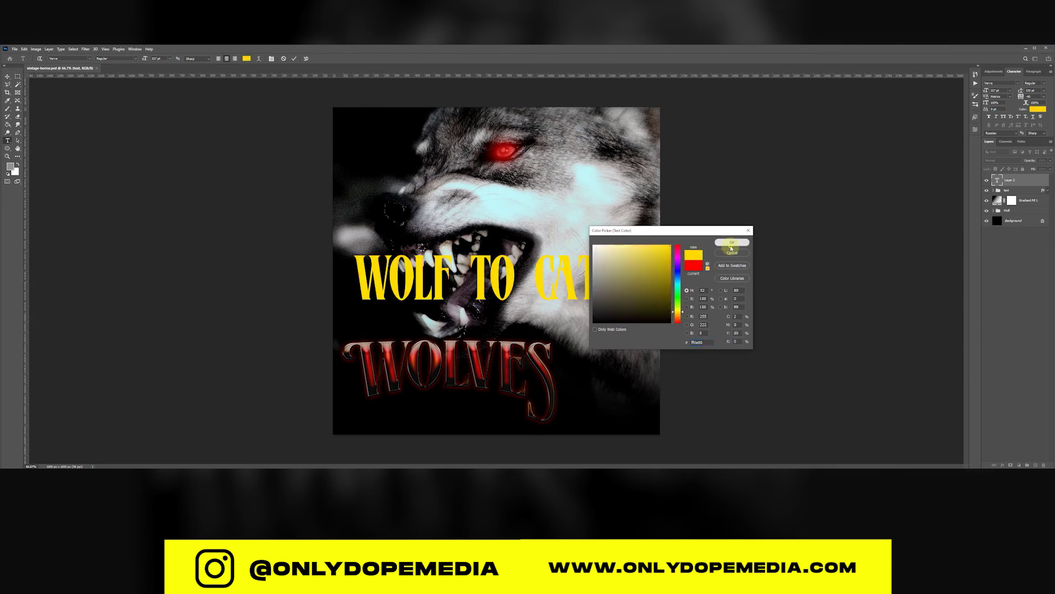
{"action": "left_click", "coordinate": [732, 243]}
{"action": "left_click_drag", "start_coordinate": [143, 59], "coordinate": [88, 74]}
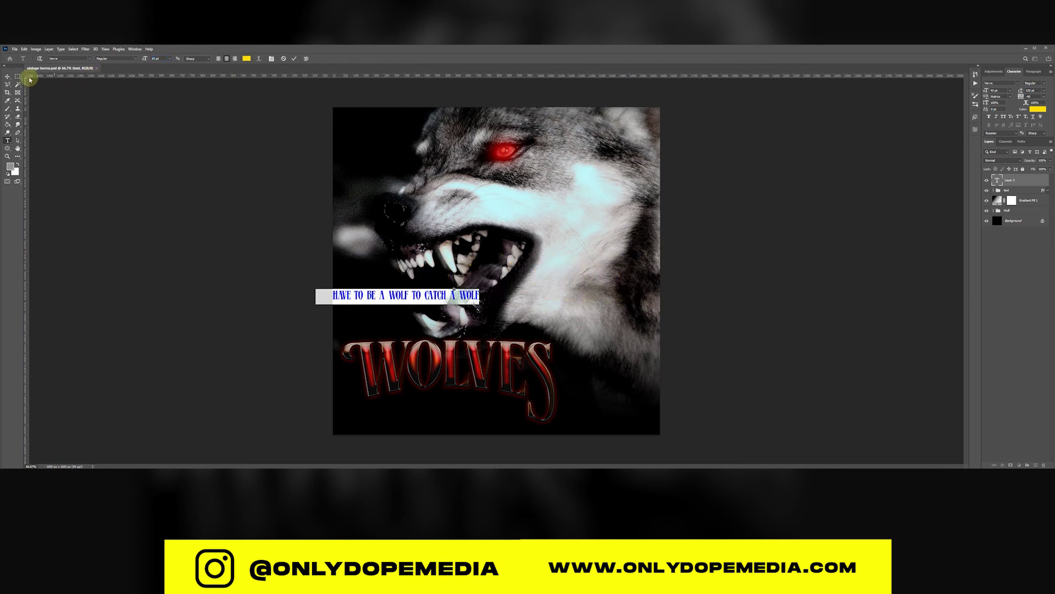
Set the tagline in SteelTongs Regular with All Caps and reset its tracking to 0.
{"action": "type", "text": "SteelTongs"}
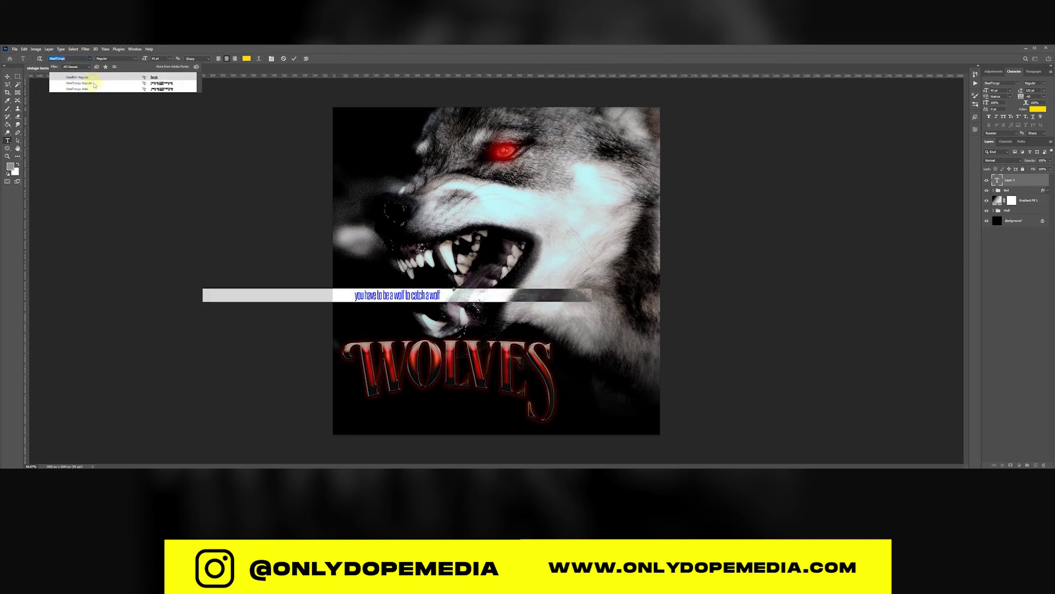
{"action": "left_click", "coordinate": [94, 84]}
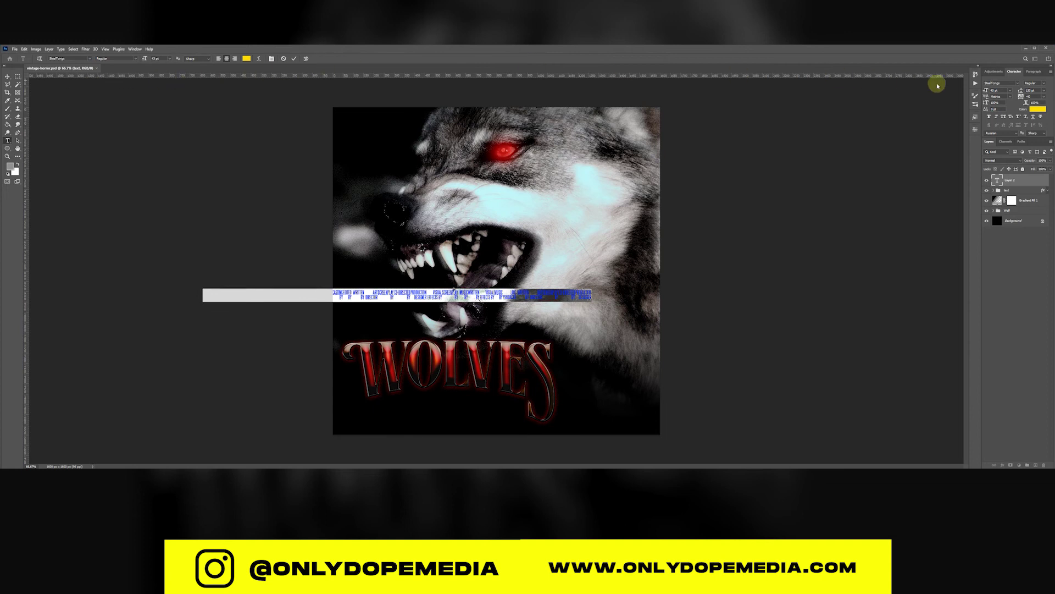
{"action": "left_click", "coordinate": [1005, 118]}
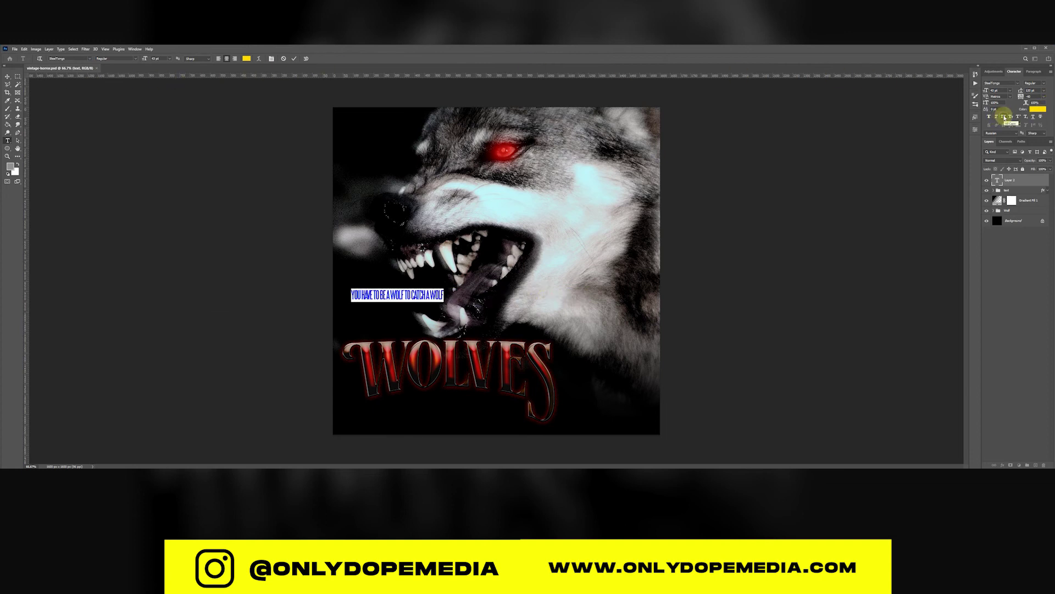
{"action": "key", "text": "ctrl+shift+q"}
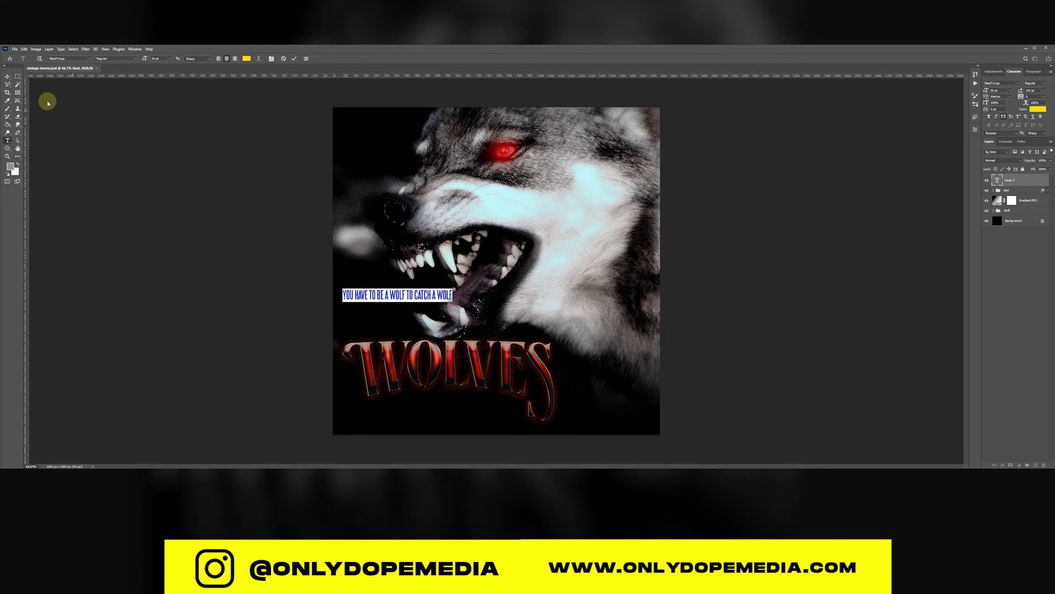
Move the tagline beneath the WOLVES title and scale it up slightly.
{"action": "left_click", "coordinate": [7, 78]}
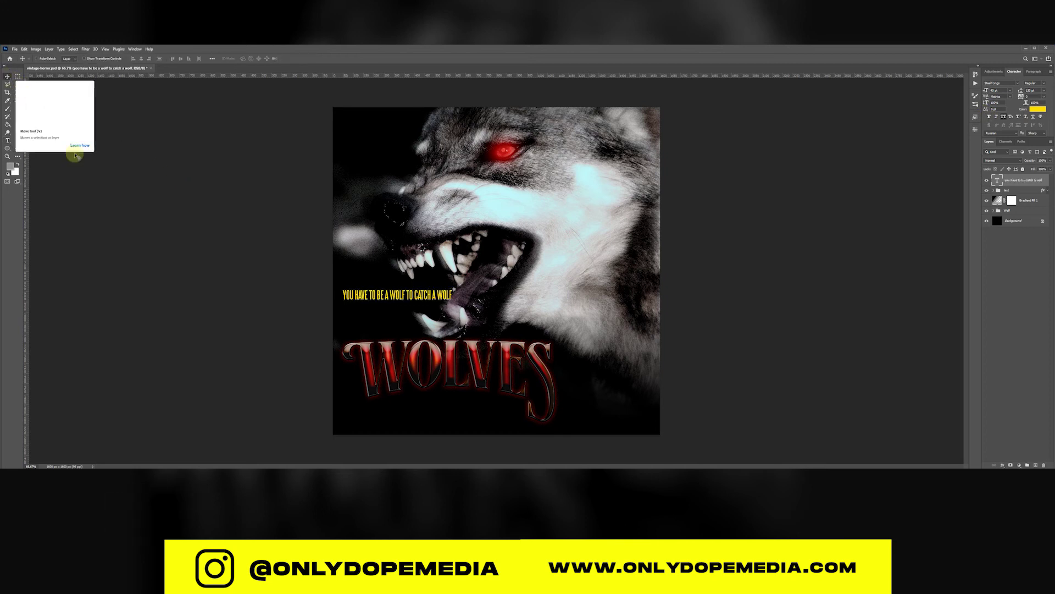
{"action": "left_click_drag", "start_coordinate": [404, 287], "coordinate": [469, 408]}
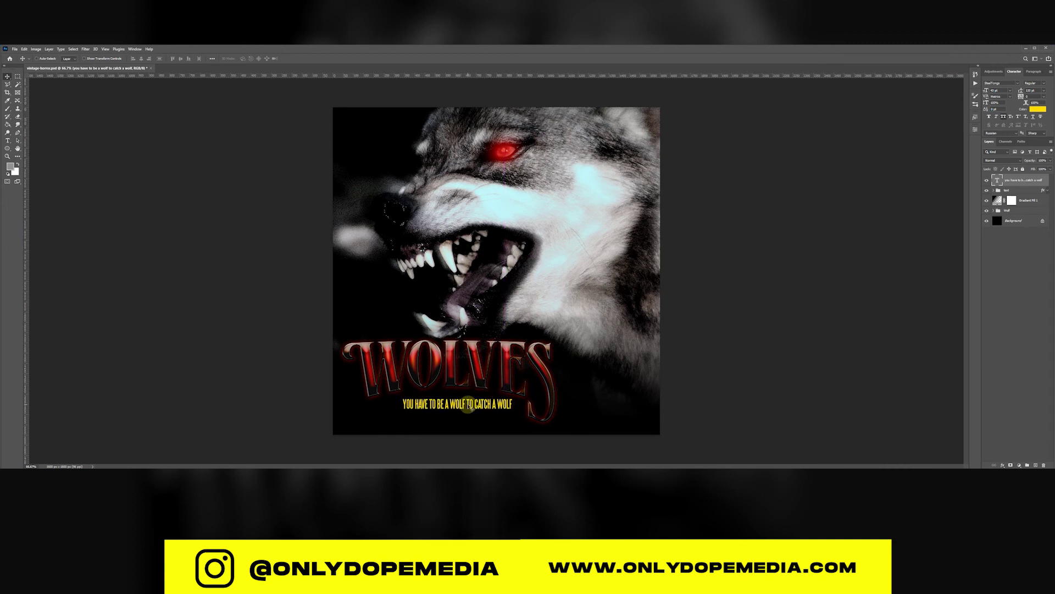
{"action": "key", "text": "ctrl+t"}
{"action": "left_click_drag", "start_coordinate": [403, 410], "coordinate": [389, 414]}
{"action": "key", "text": "Return"}
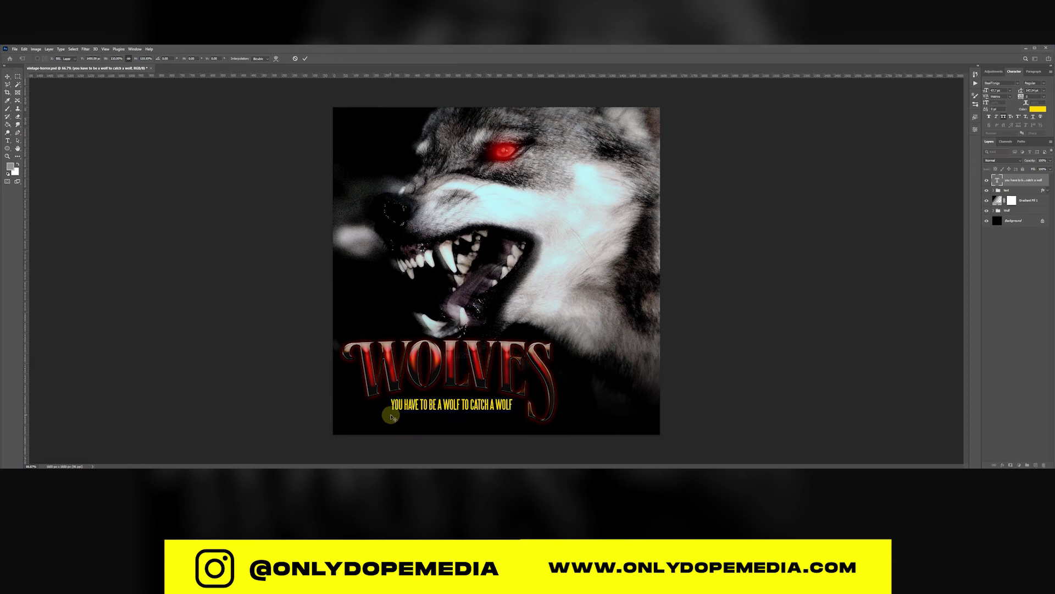